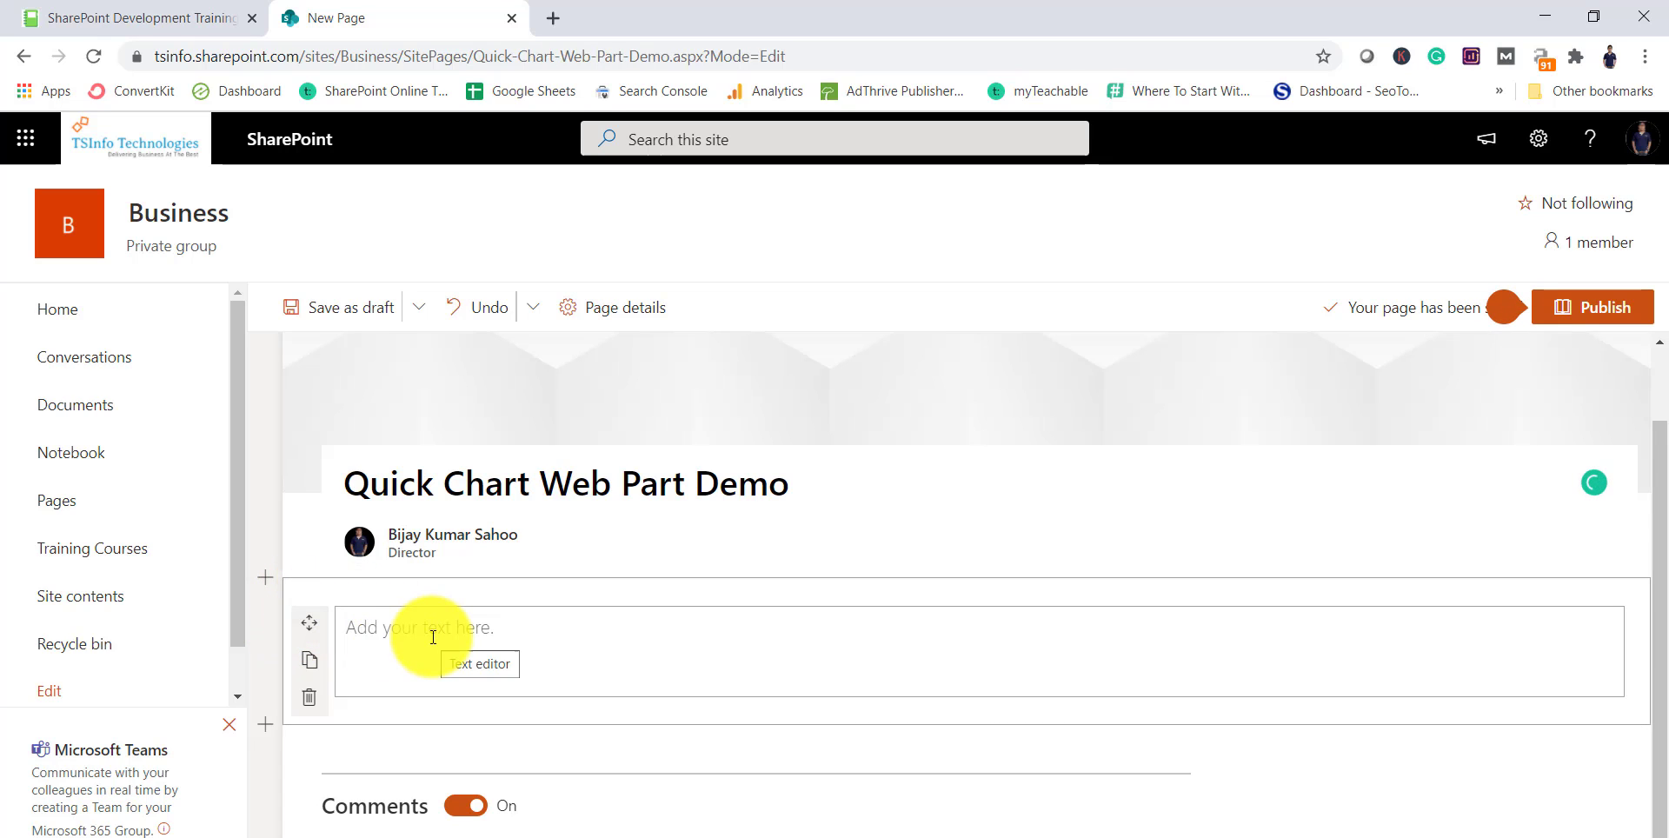
Replace the empty text section with a one-column section and search the web parts for 'quic'.
left_click(411, 672)
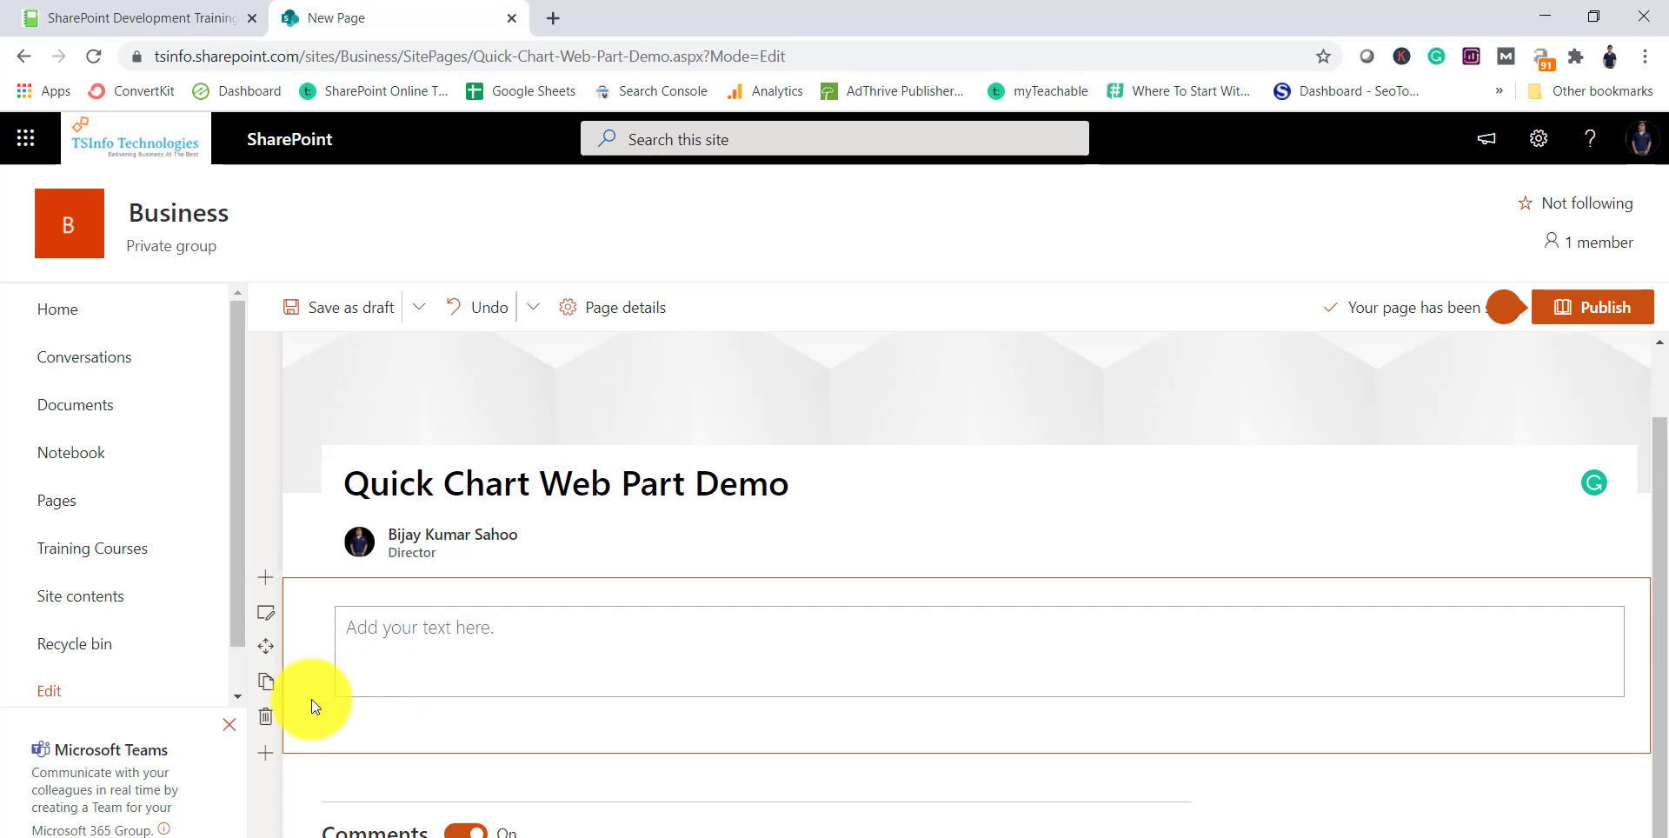
left_click(265, 716)
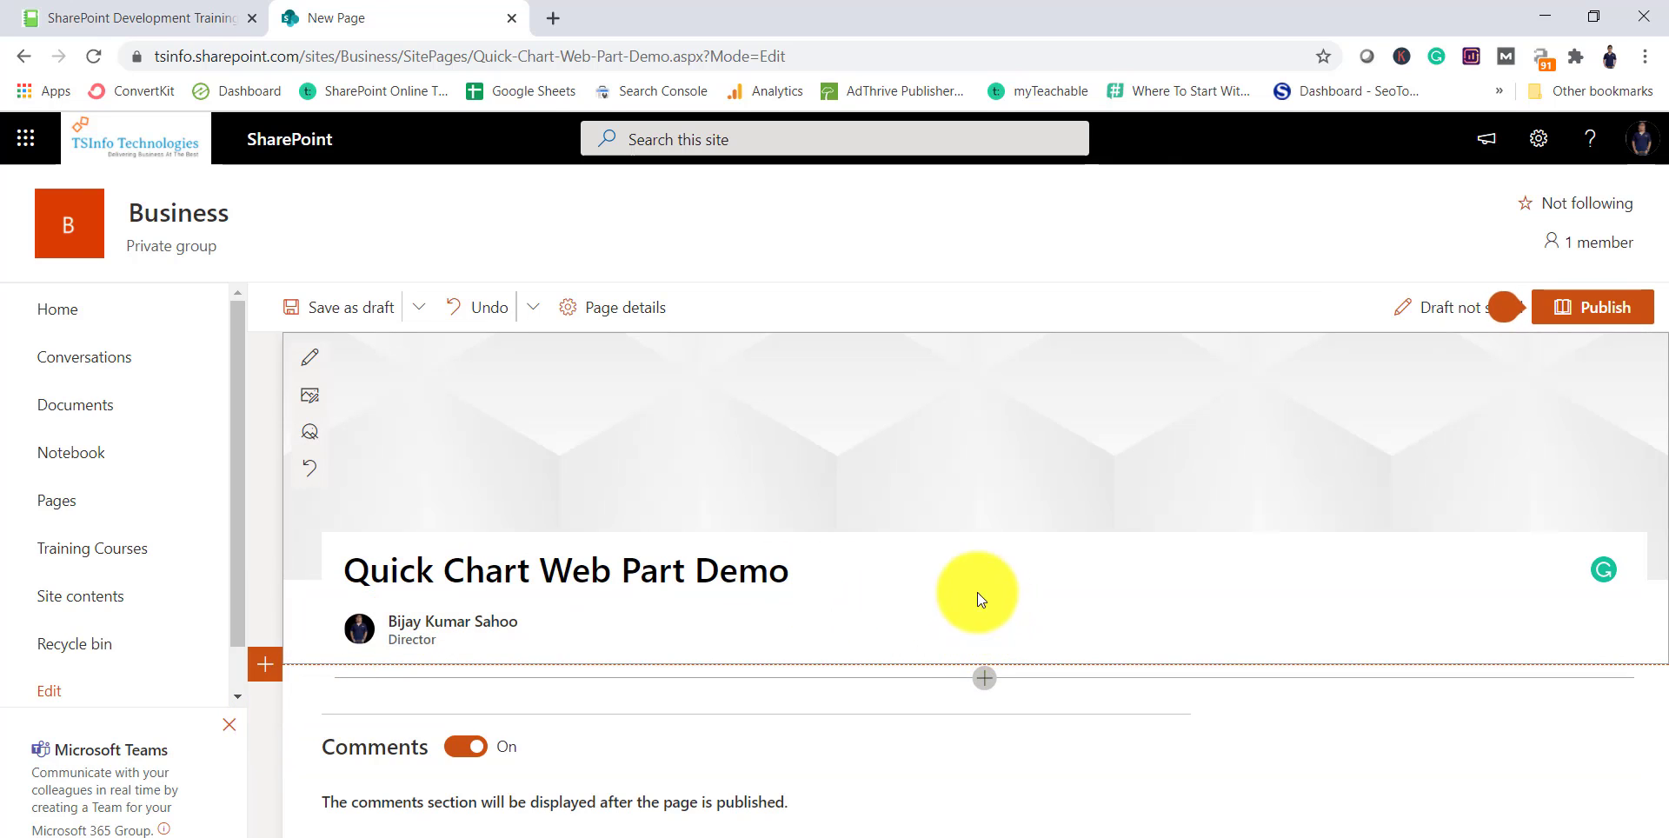
left_click(265, 664)
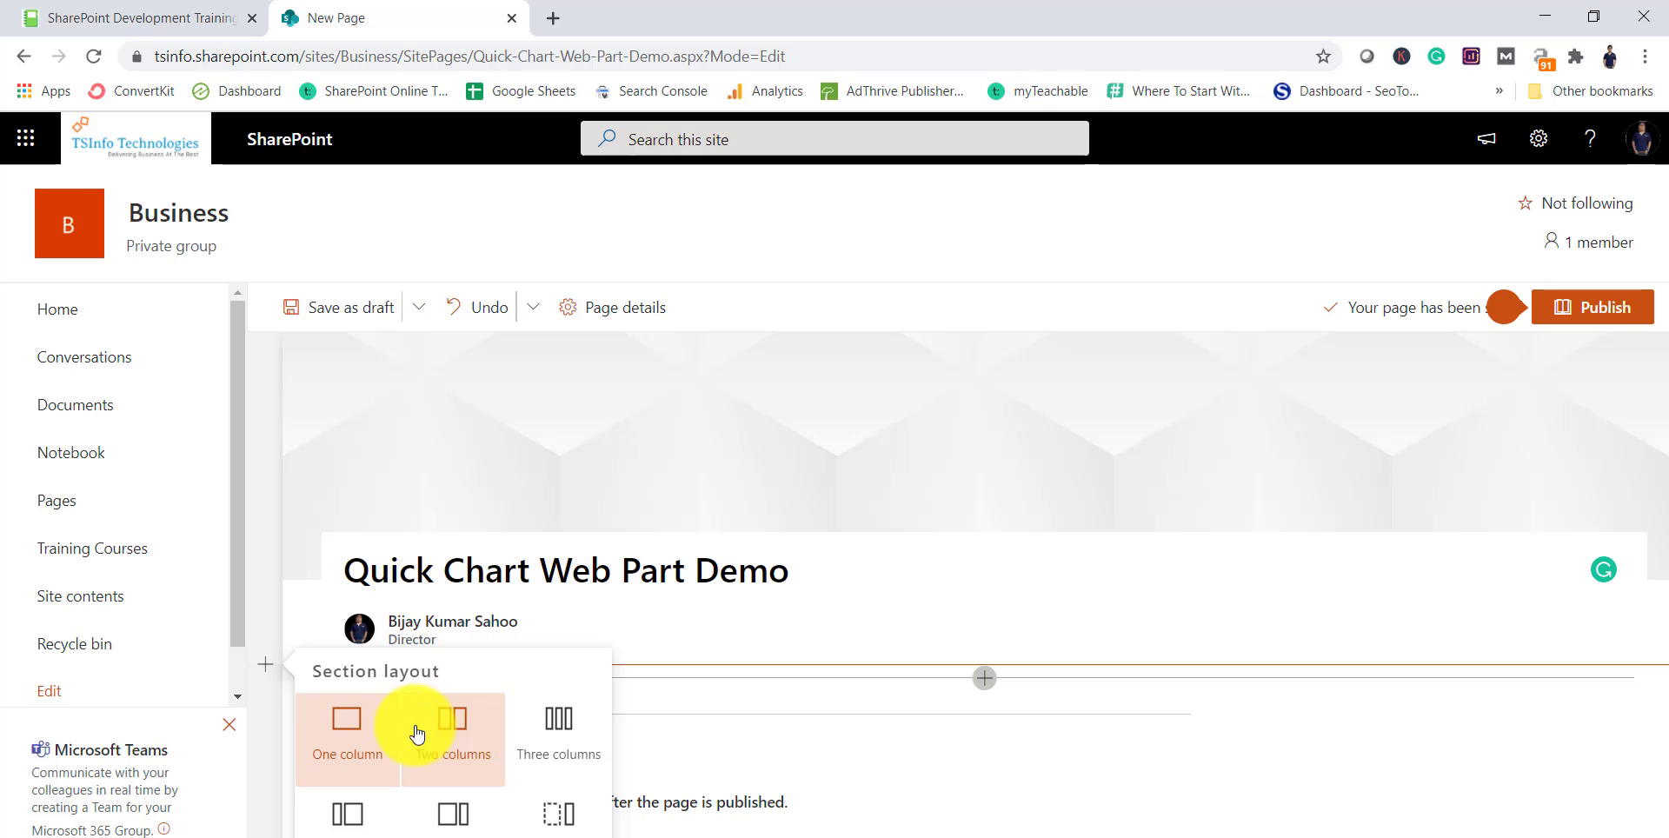
left_click(348, 730)
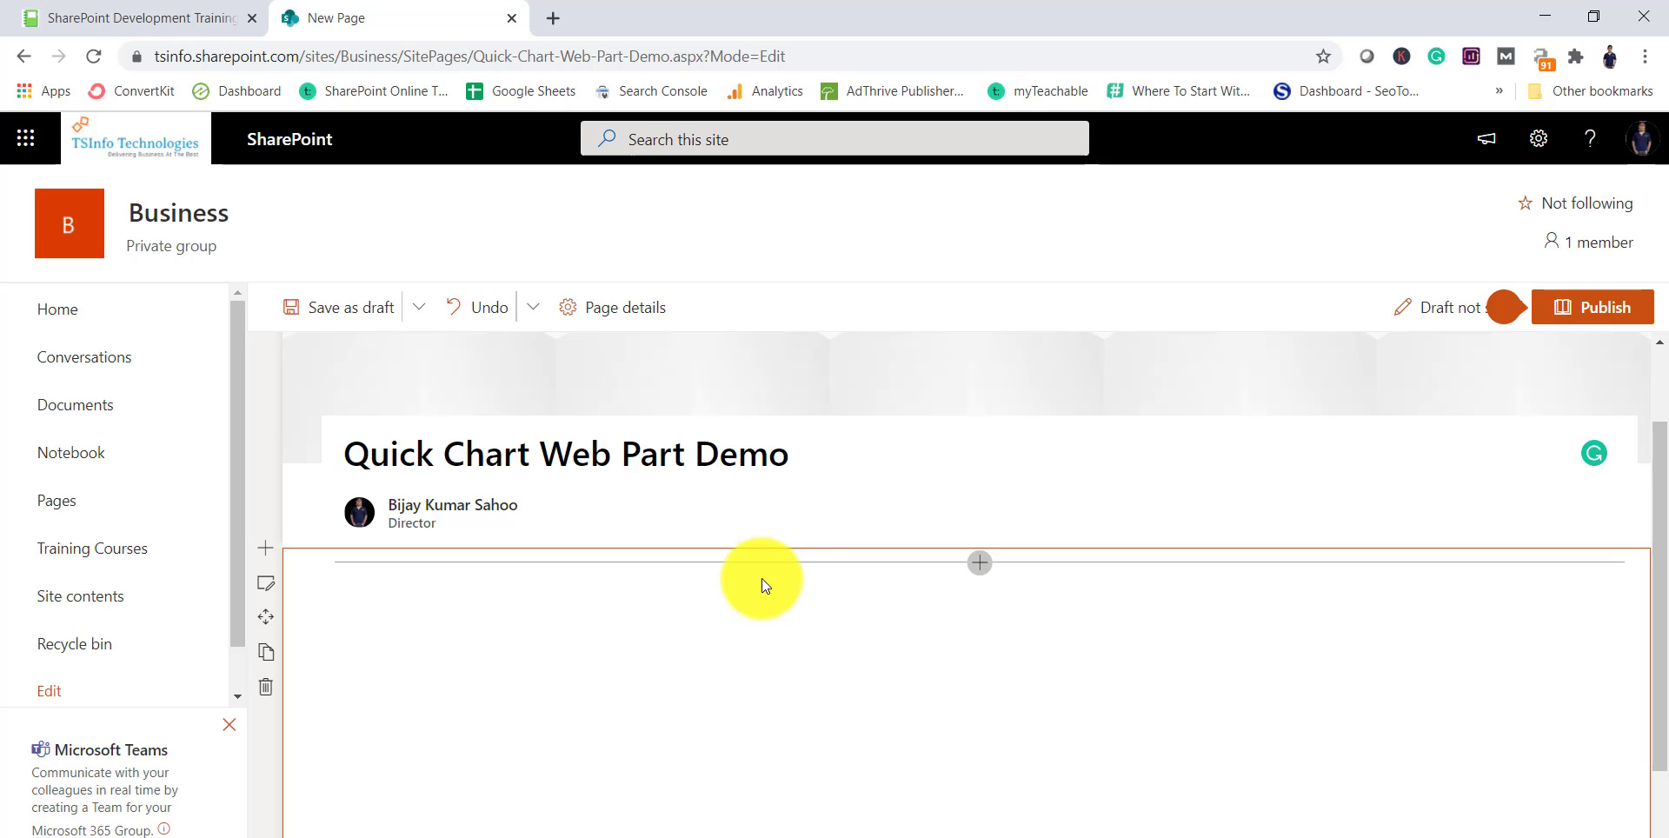
left_click(979, 562)
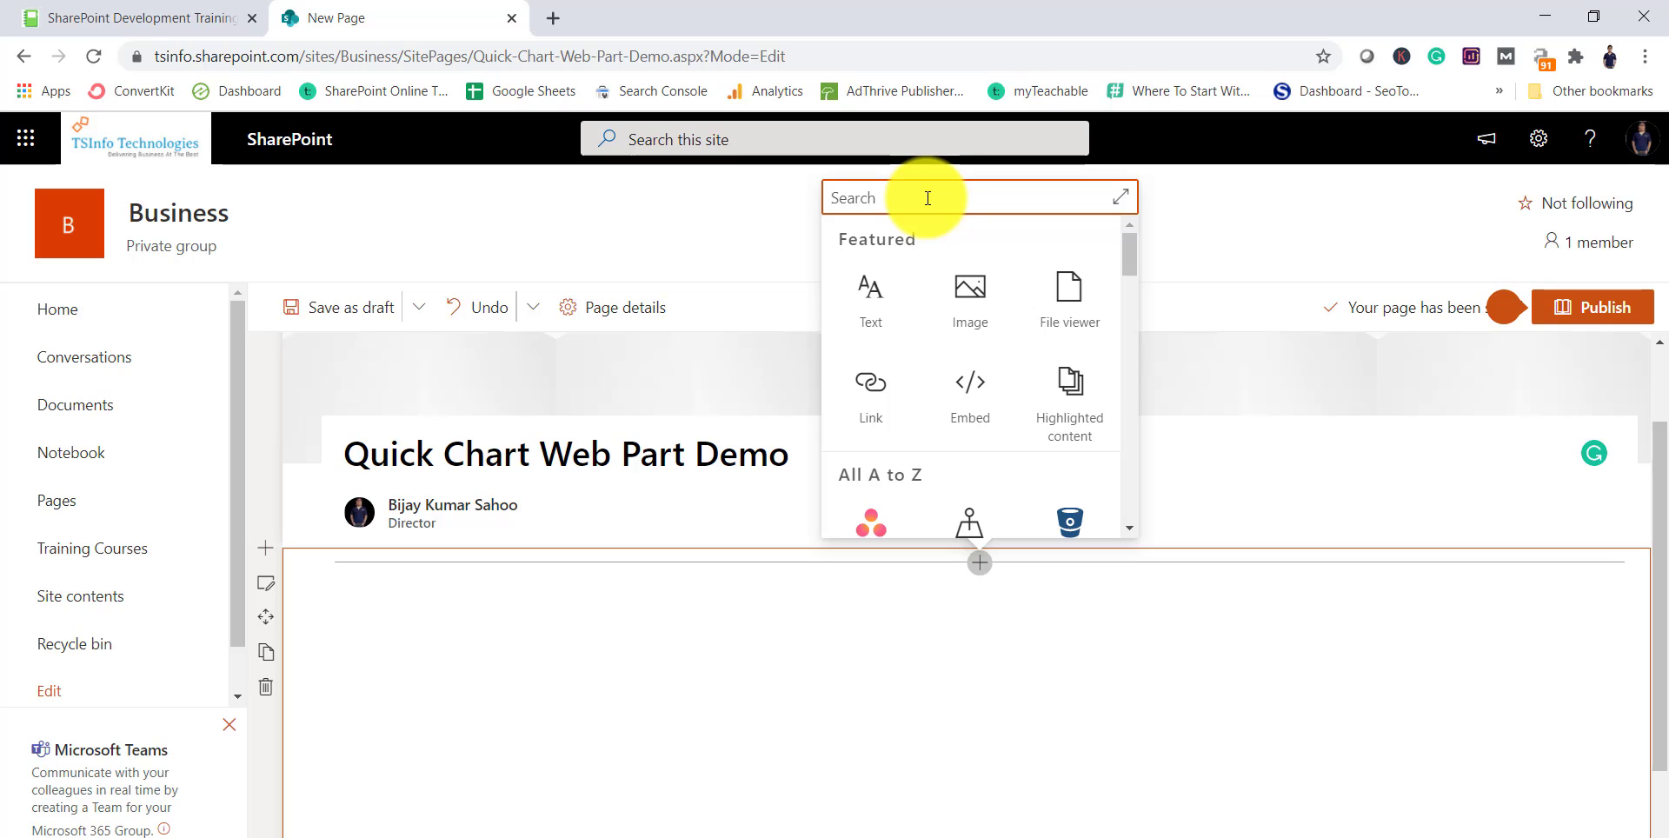
type("quic")
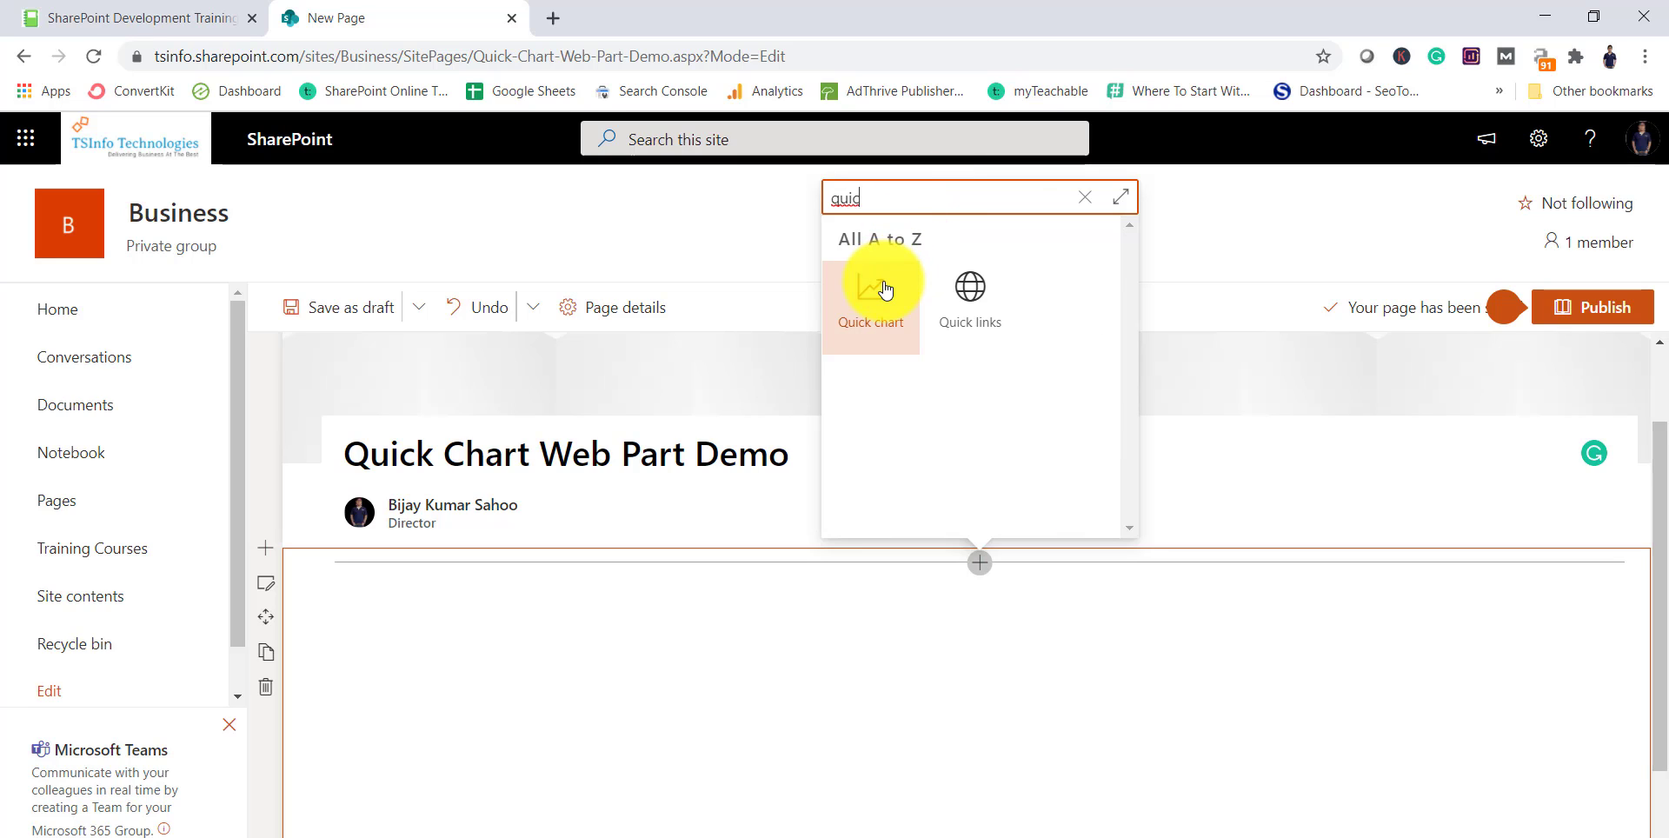
Add a Quick chart web part and title it 'SharePoint Training Courses'.
left_click(884, 330)
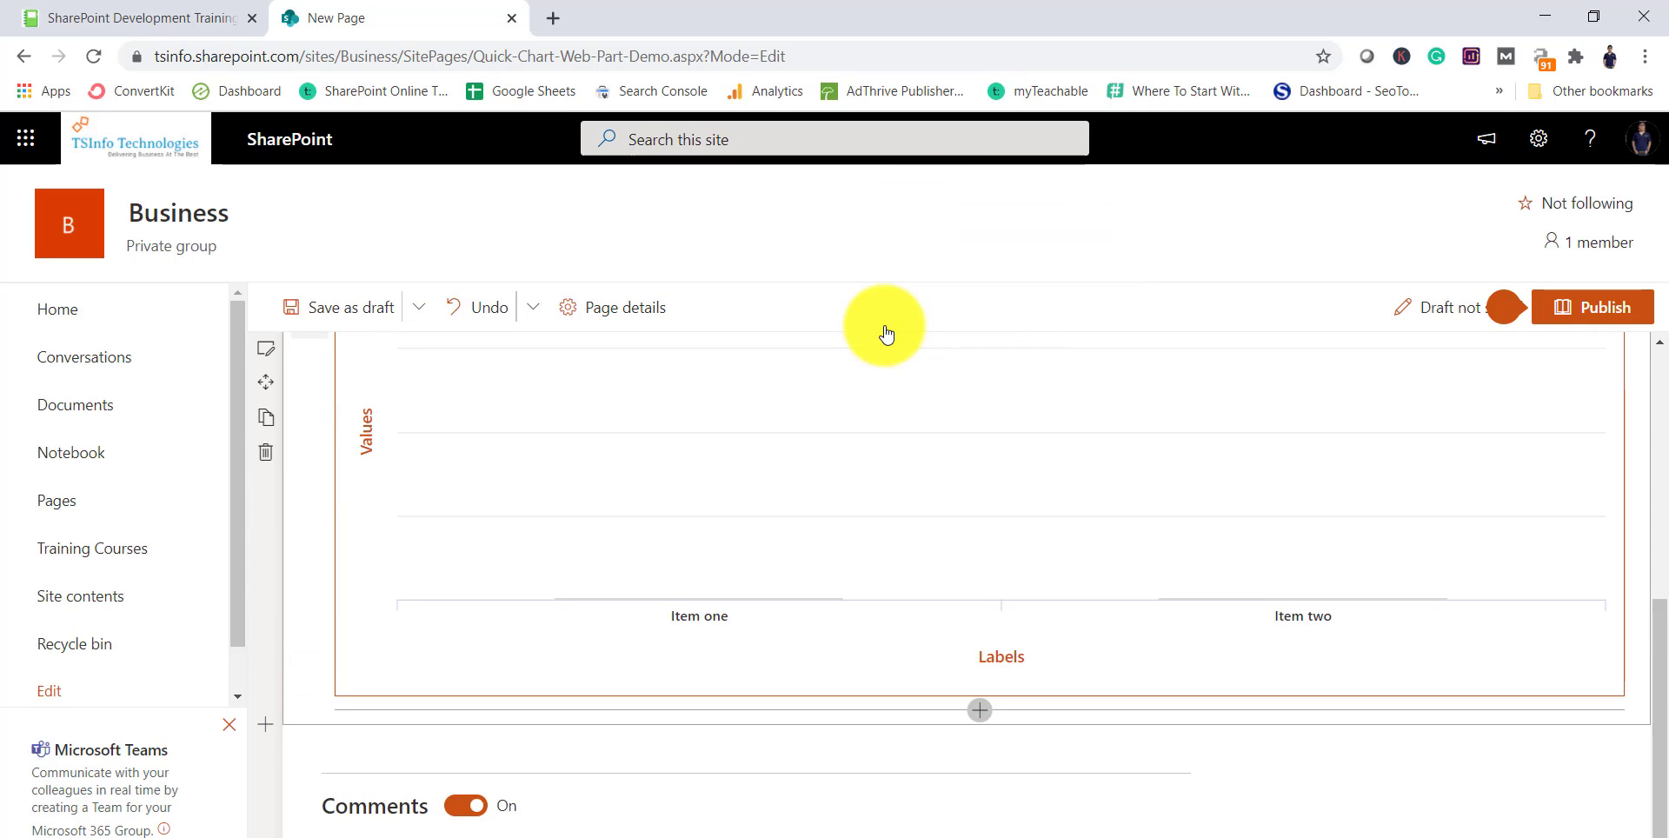
scroll(911, 564, "up", 2)
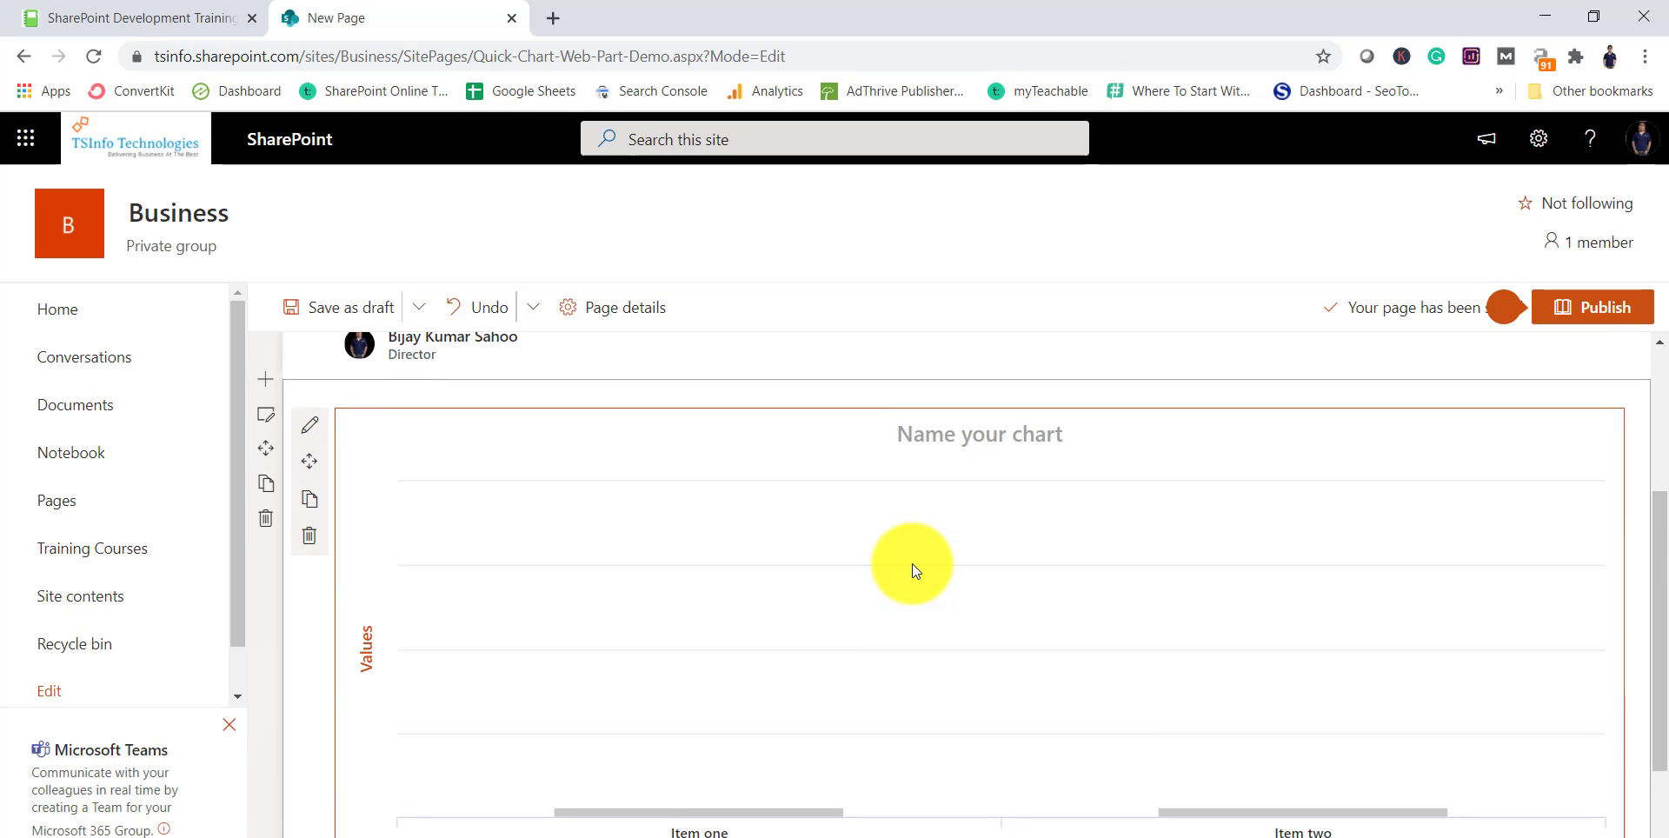
left_click(1000, 448)
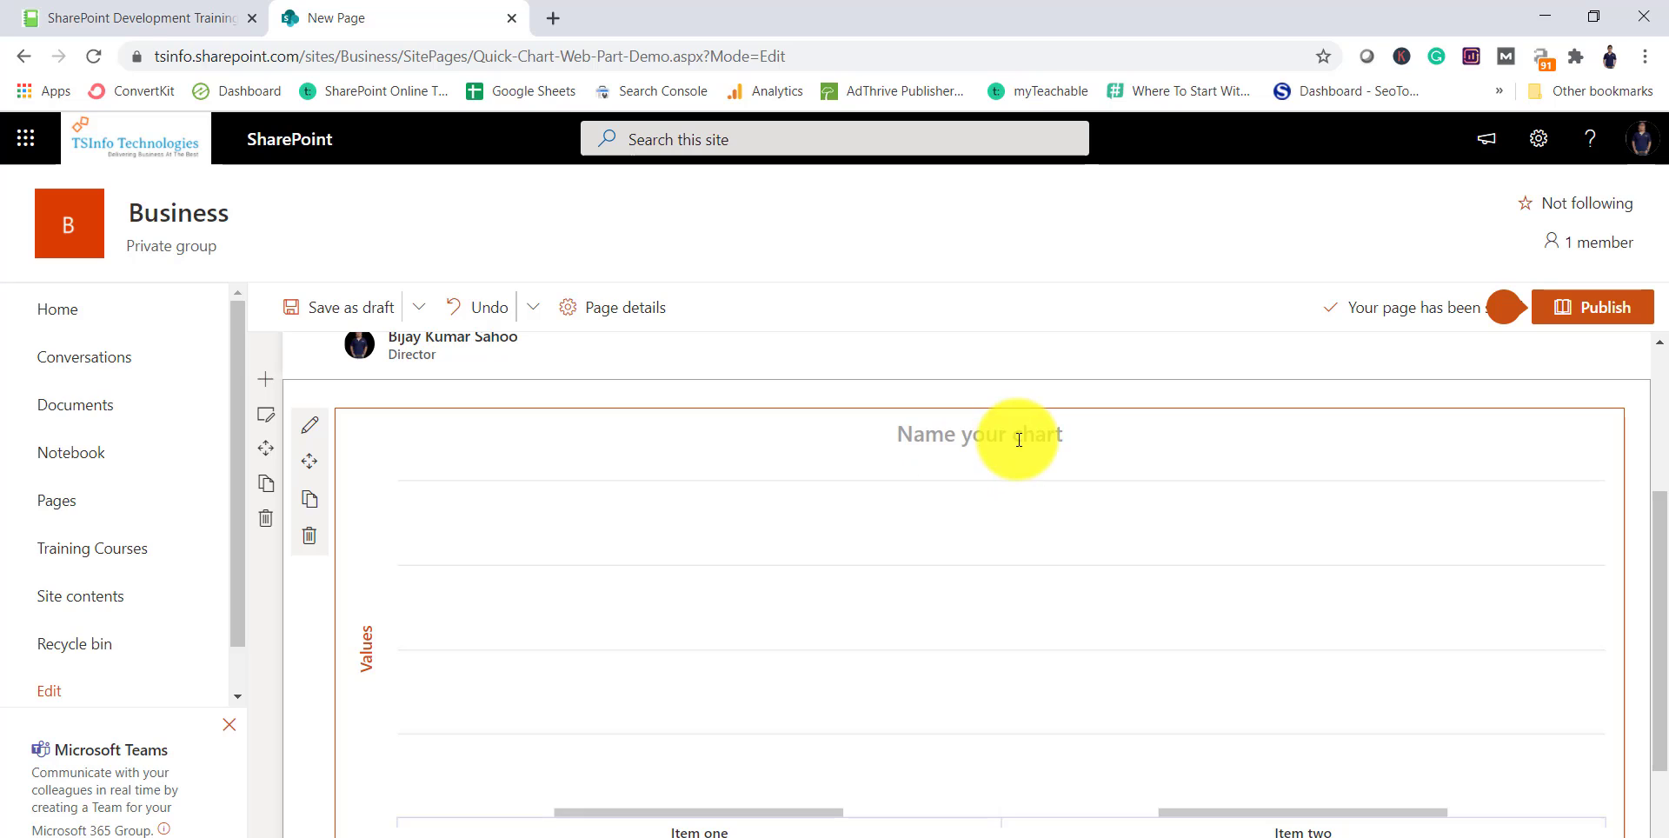
type("SharePoint")
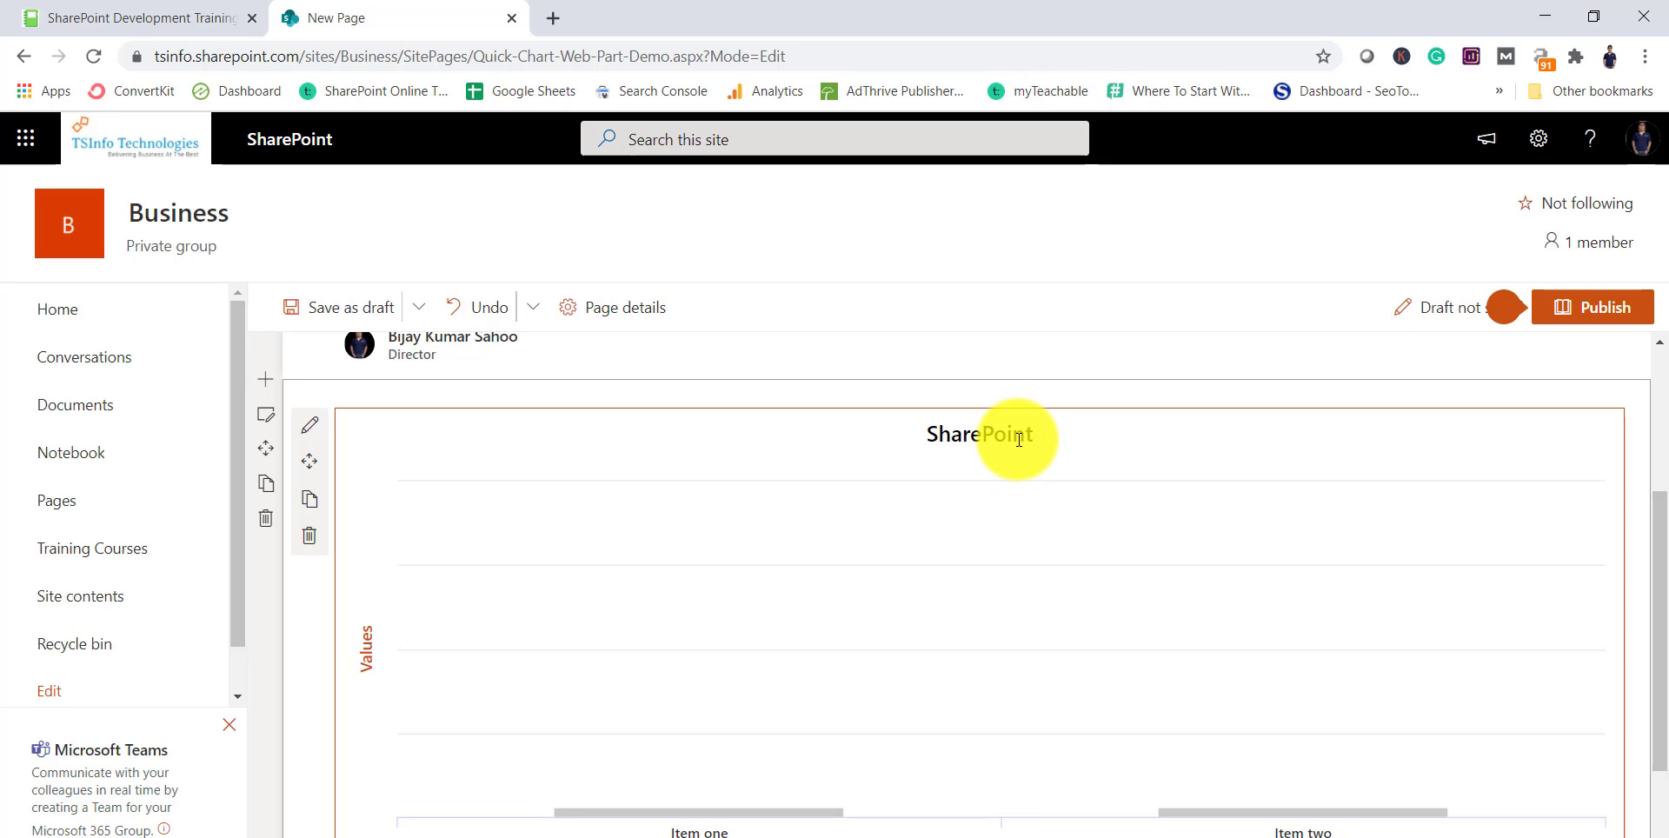
type(" Training ")
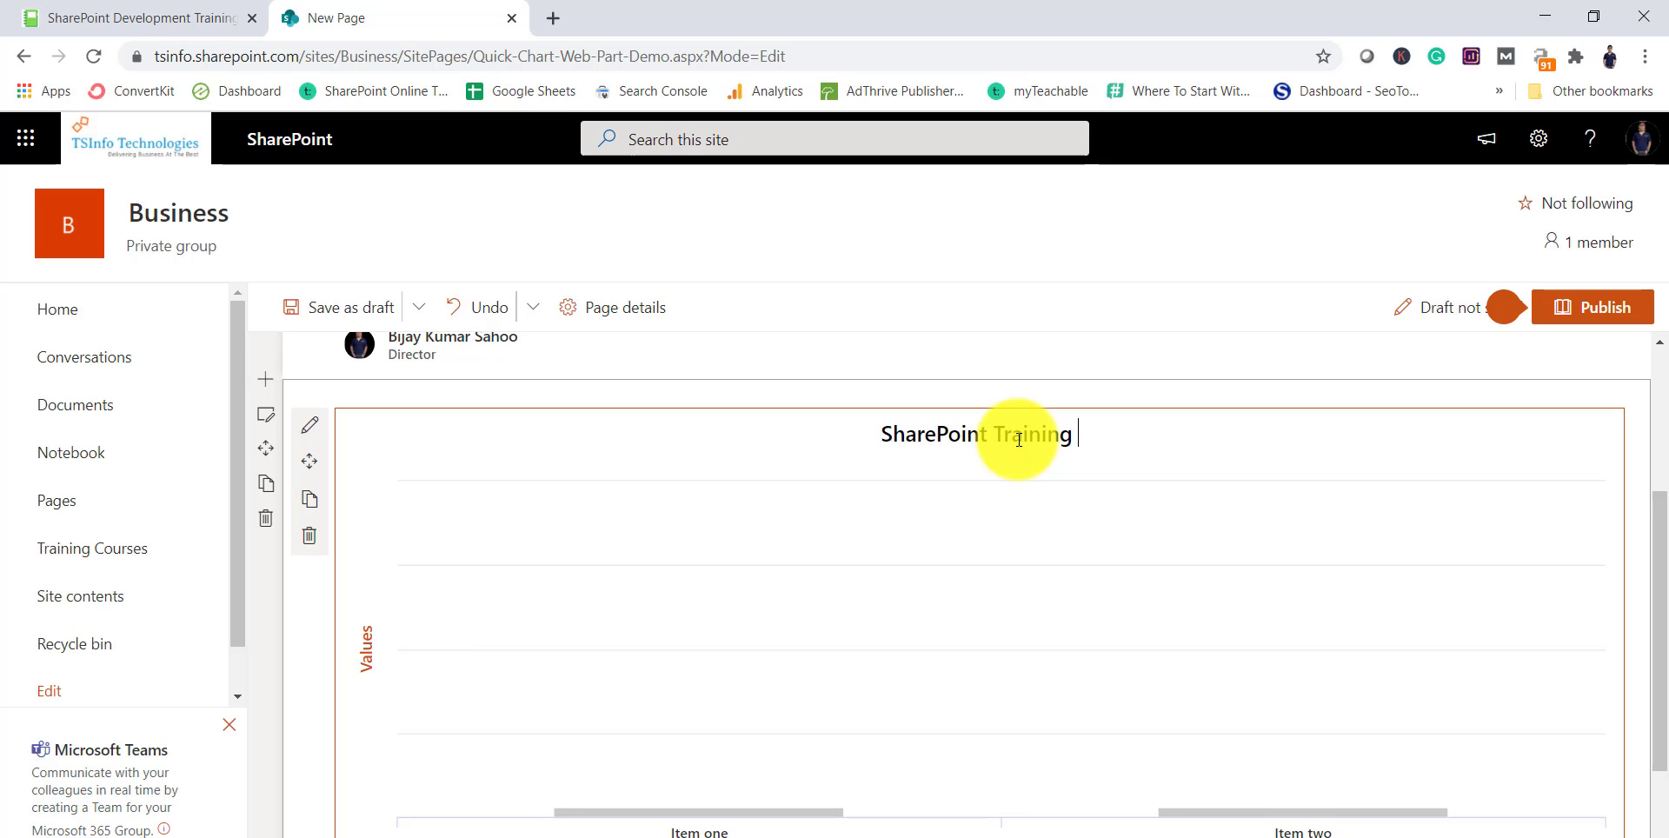
type("Courses")
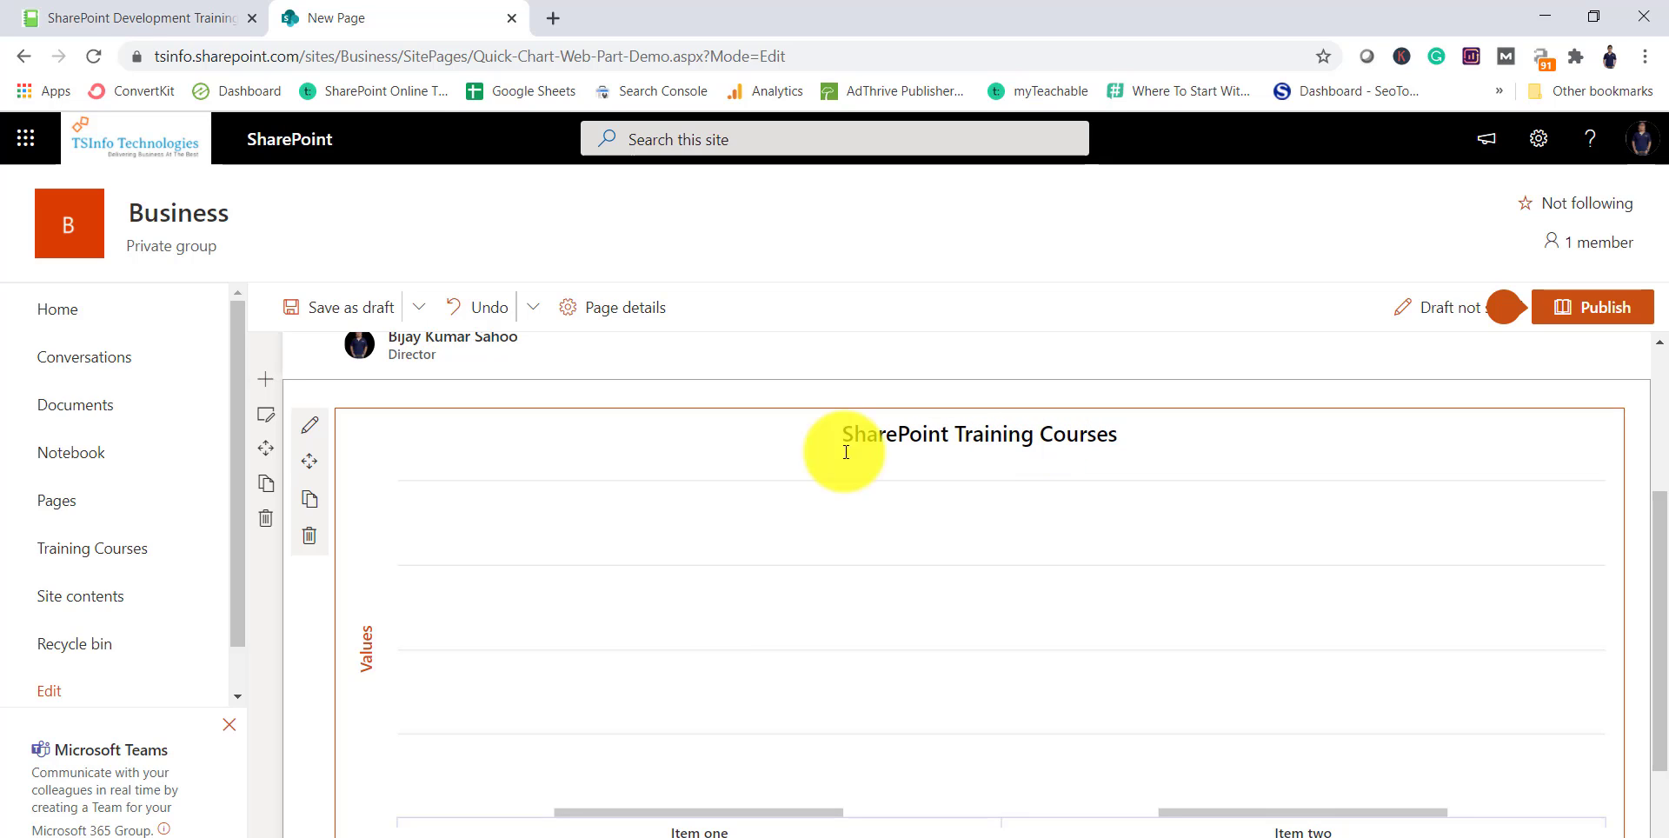
Open the Quick chart property pane, keeping Column chart and Enter data selected.
left_click(311, 435)
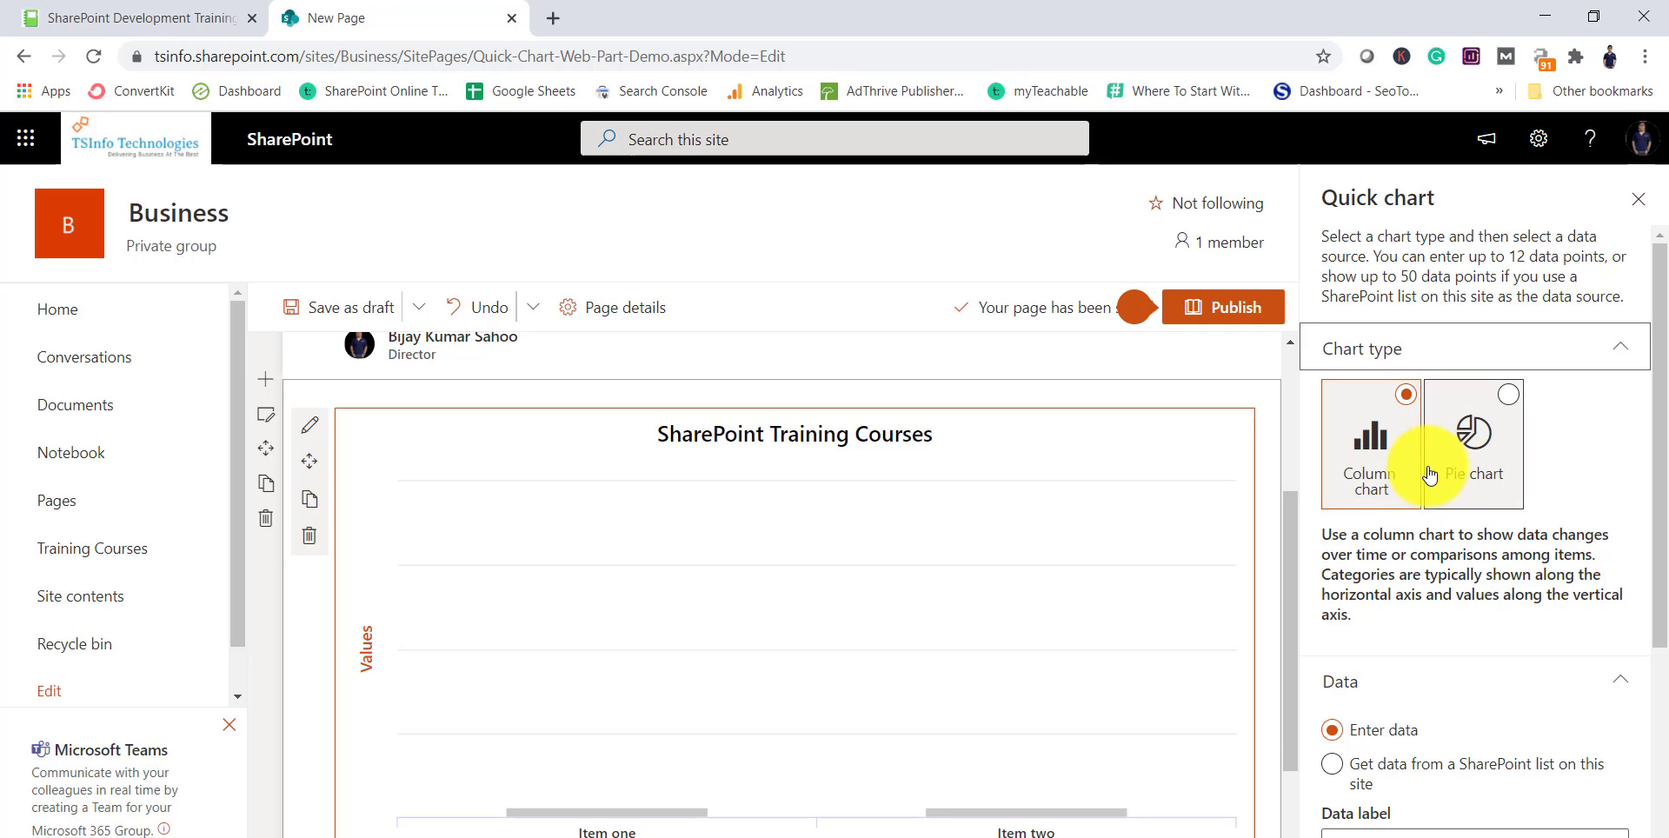
scroll(1481, 534, "down", 3)
scroll(1481, 533, "up", 3)
scroll(1481, 534, "down", 3)
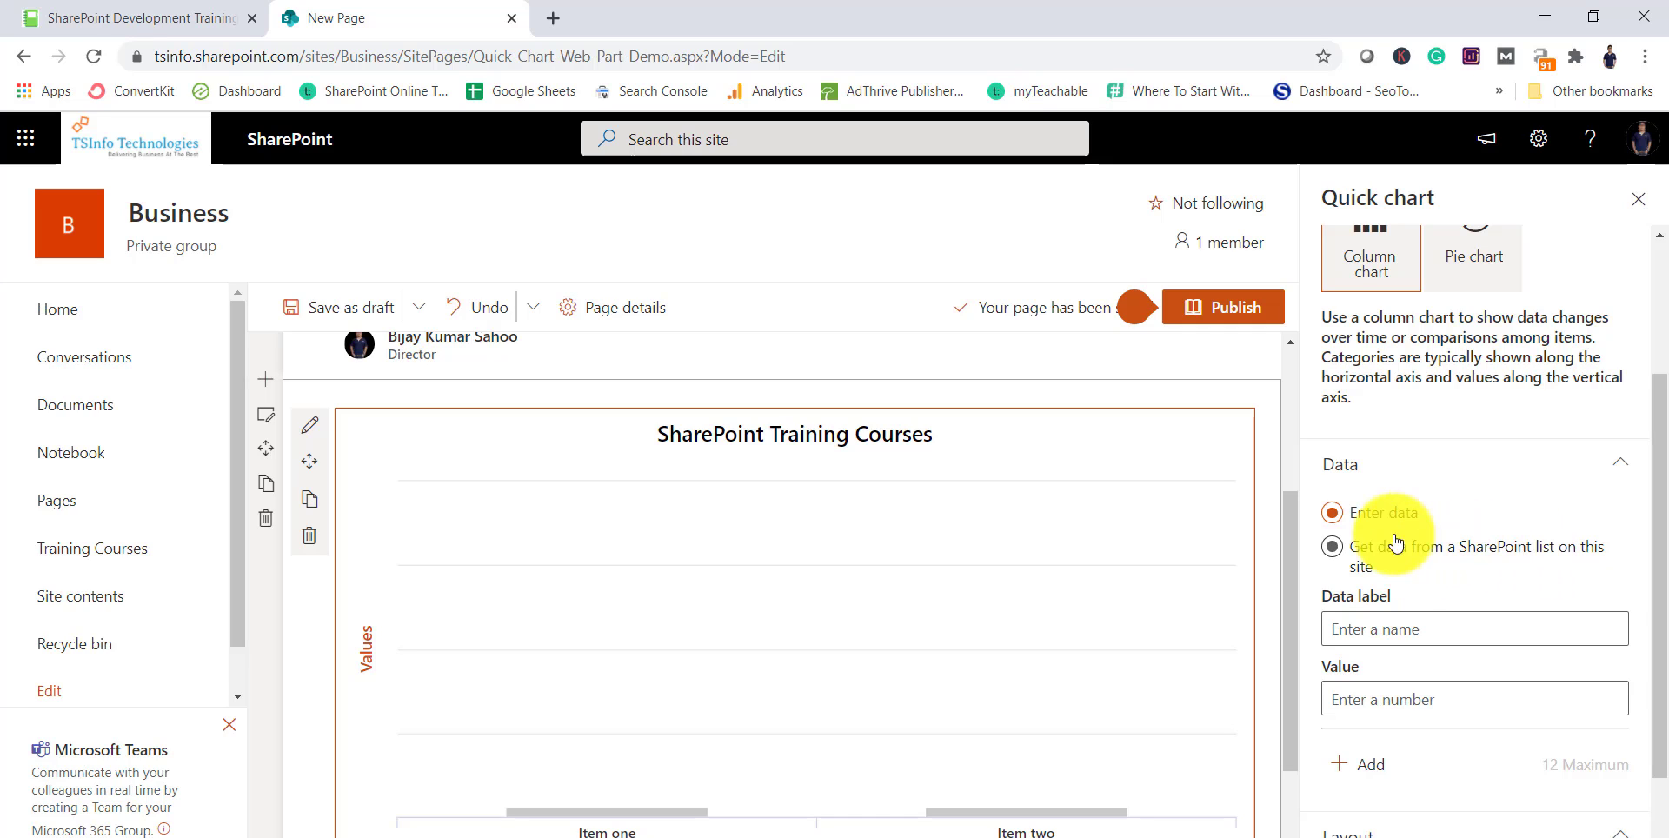
scroll(1496, 600, "down", 1)
scroll(1496, 599, "down", 2)
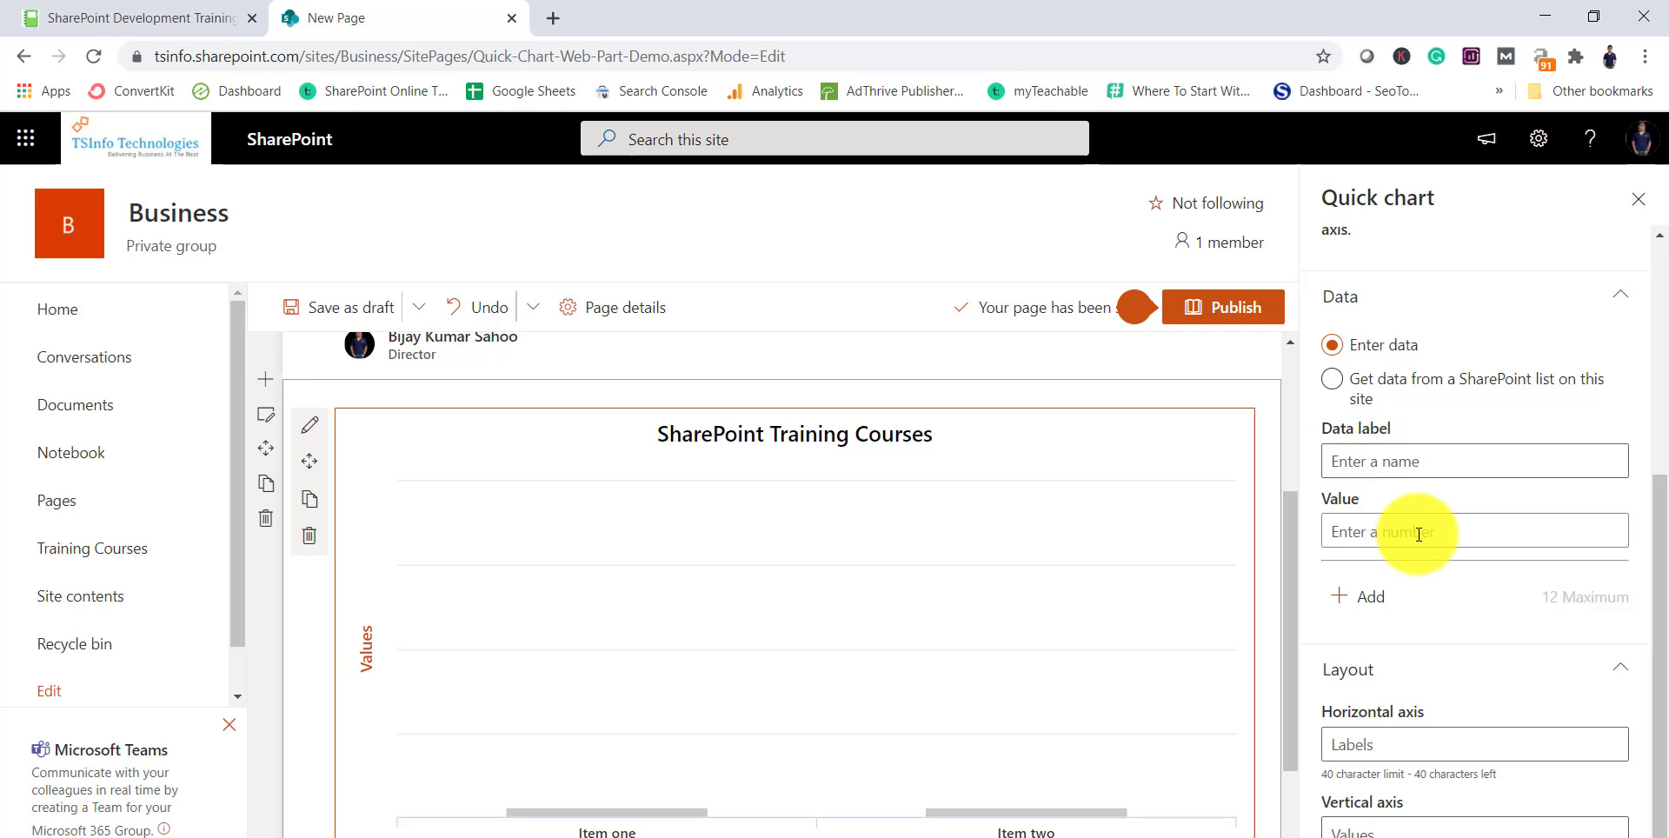
Enter course labels and prices: SharePoint Development Training at 199, then an SPFx course at 149.
left_click(1369, 466)
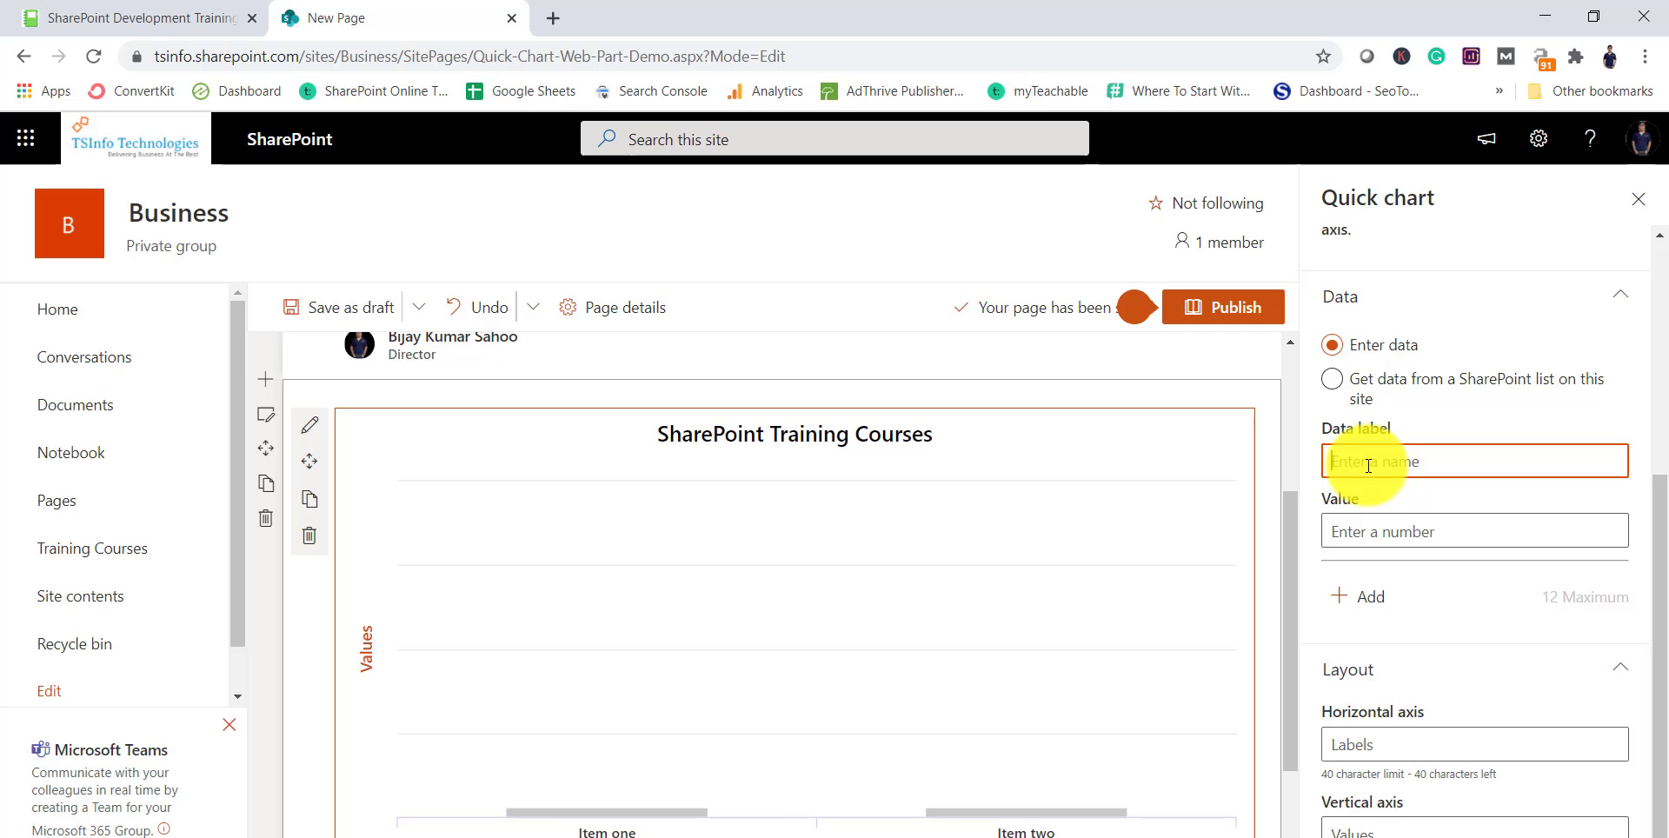
type("SharePoint Development")
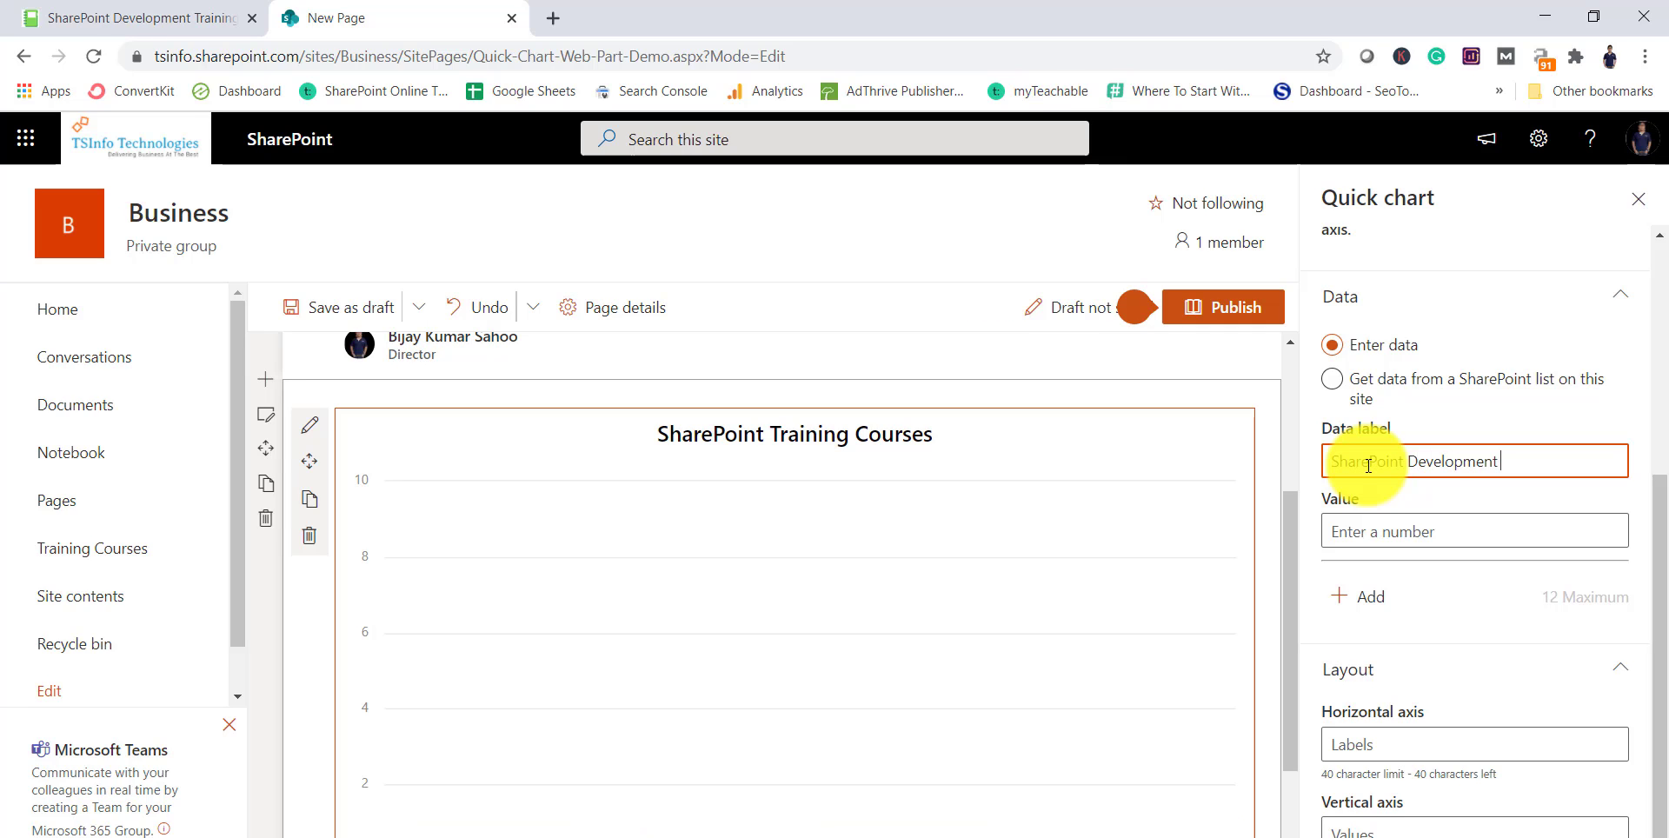
type("Training")
left_click(1382, 531)
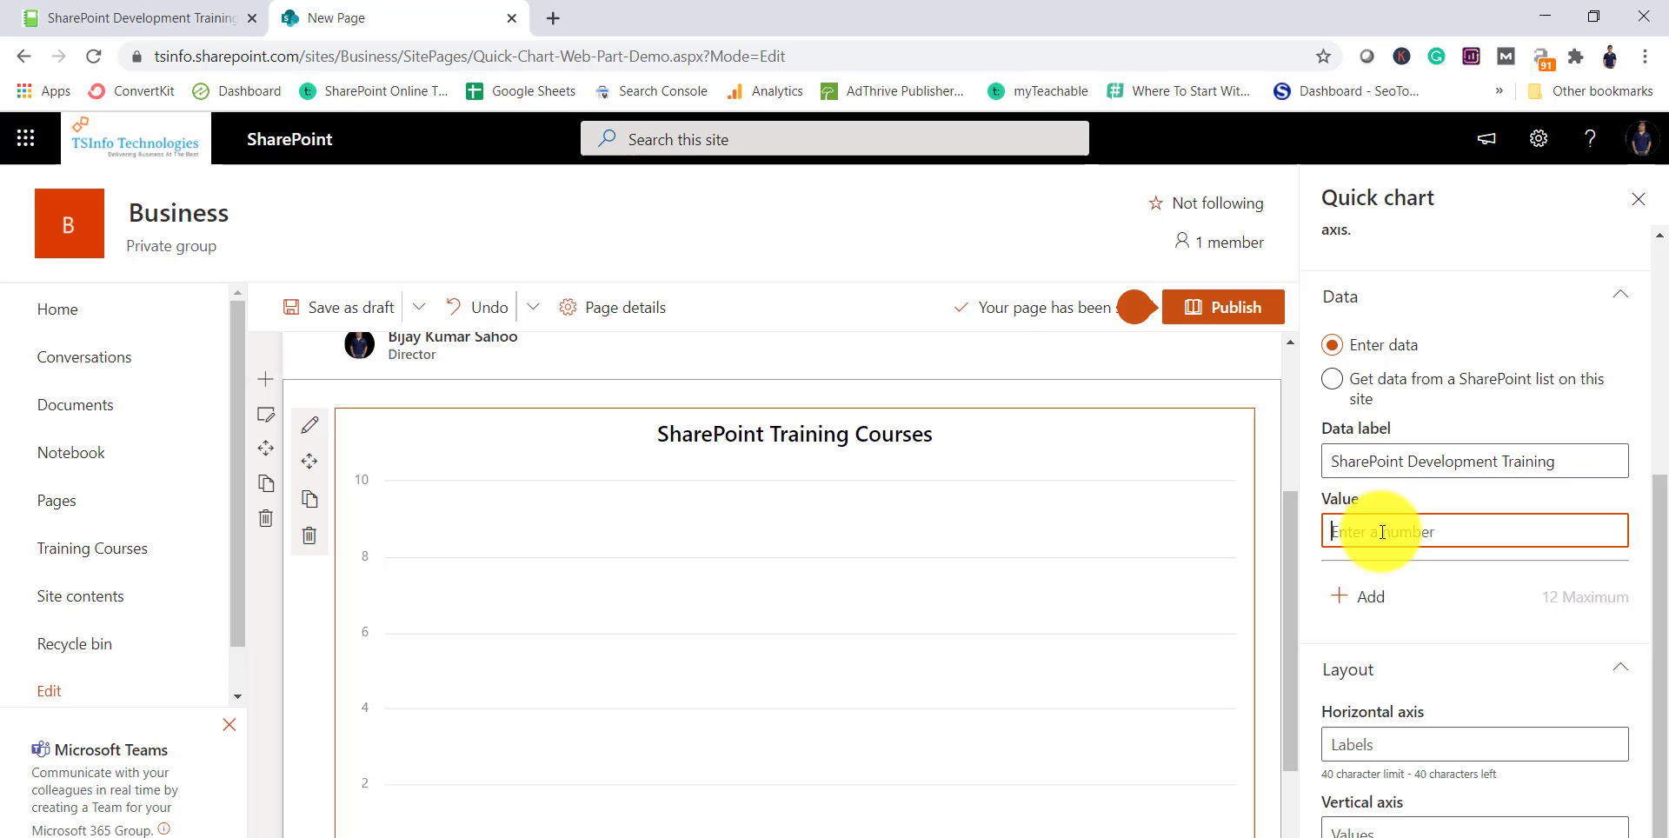
type("199")
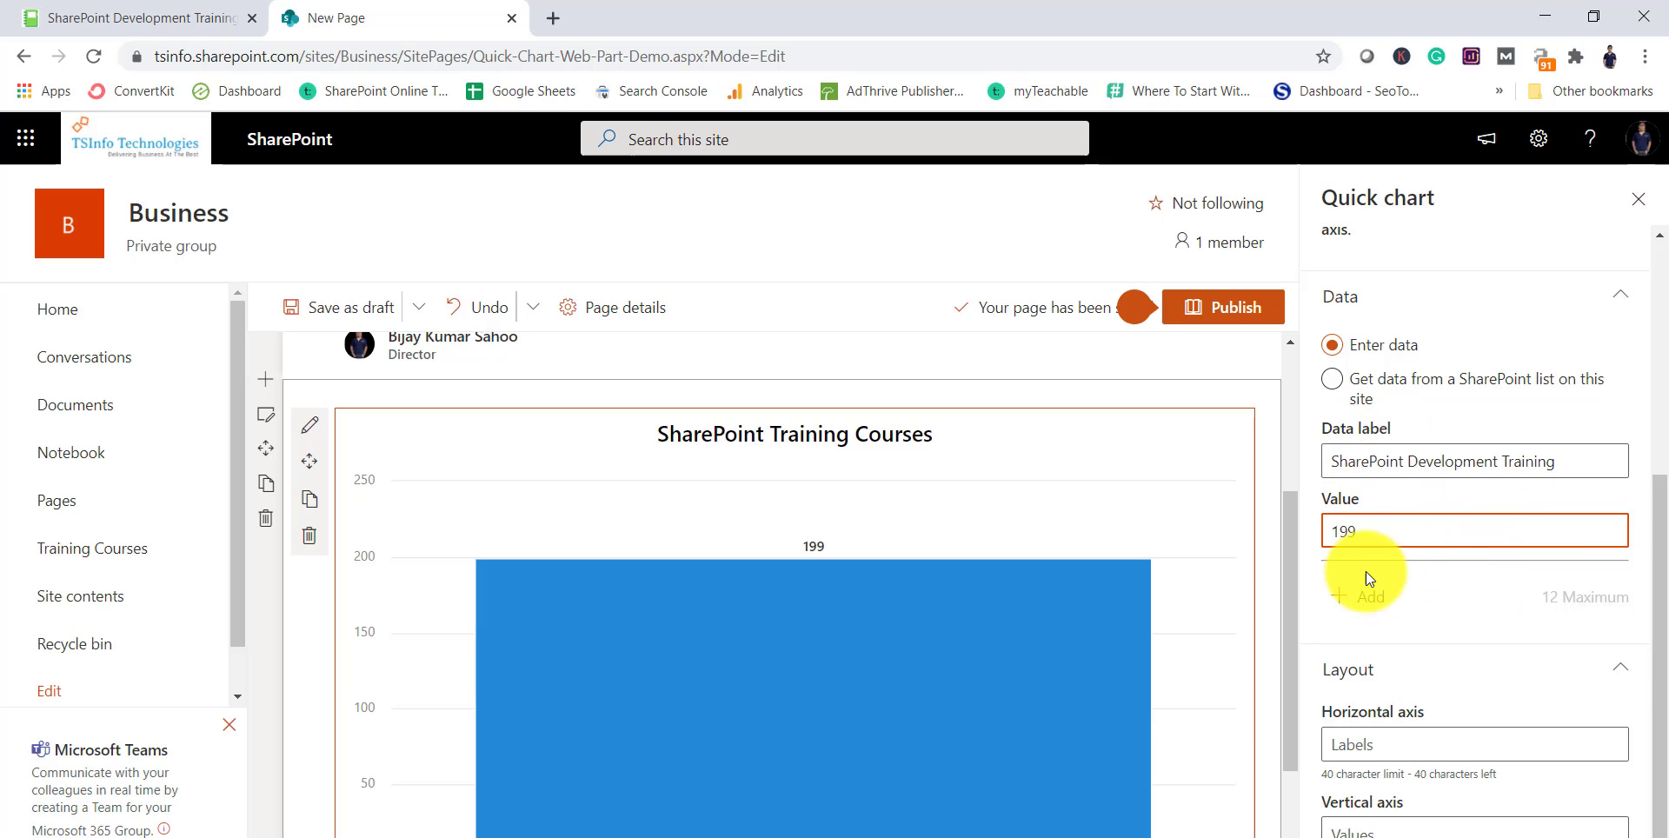
left_click(1370, 598)
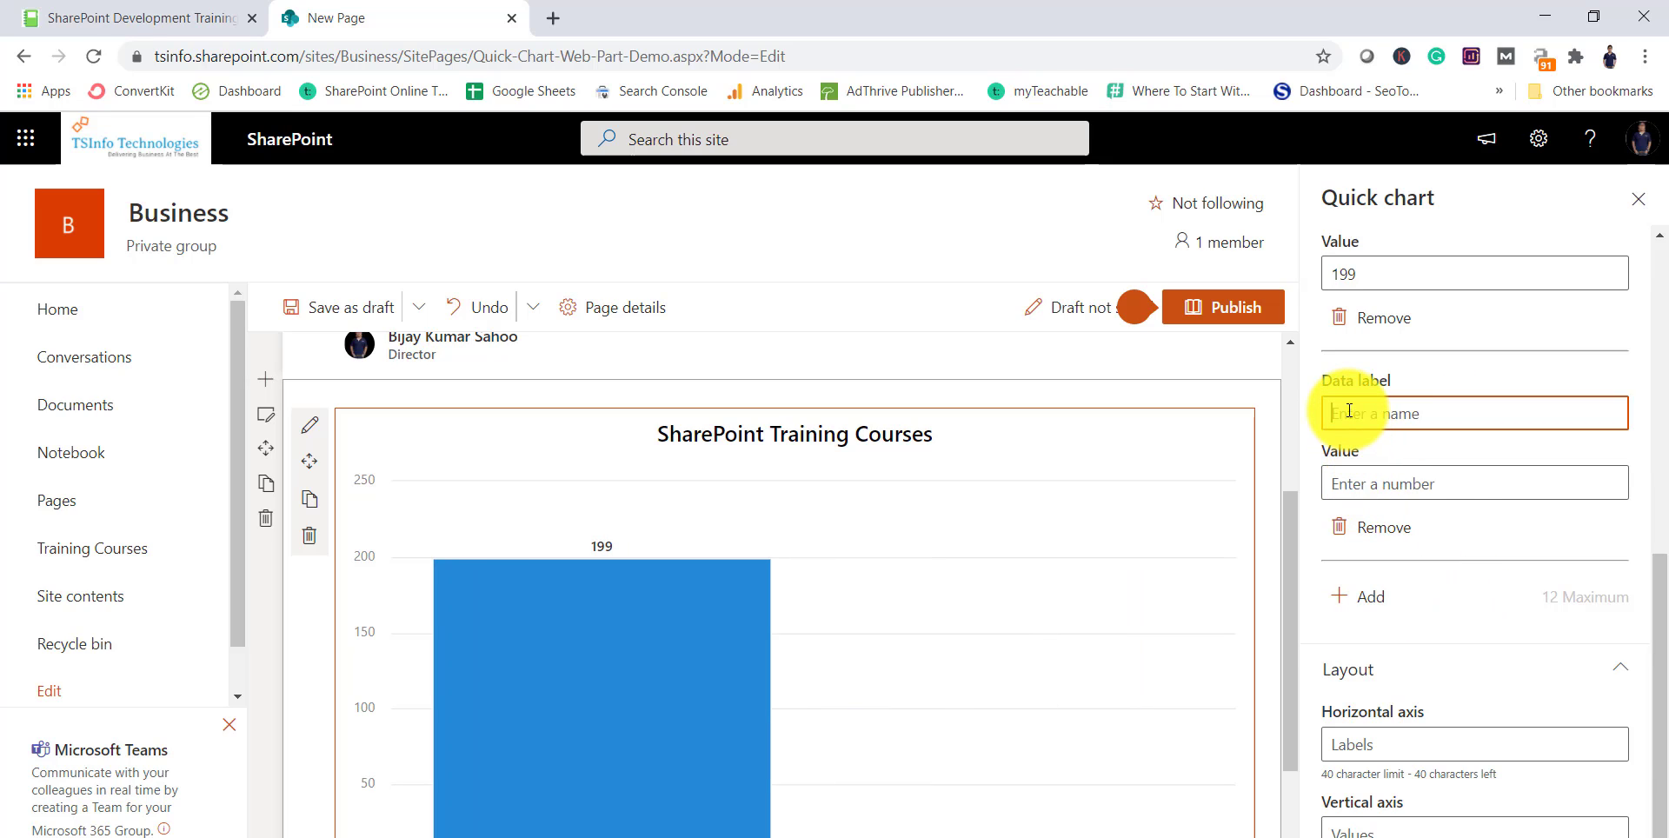
type("SPFx Development Training")
left_click(1370, 480)
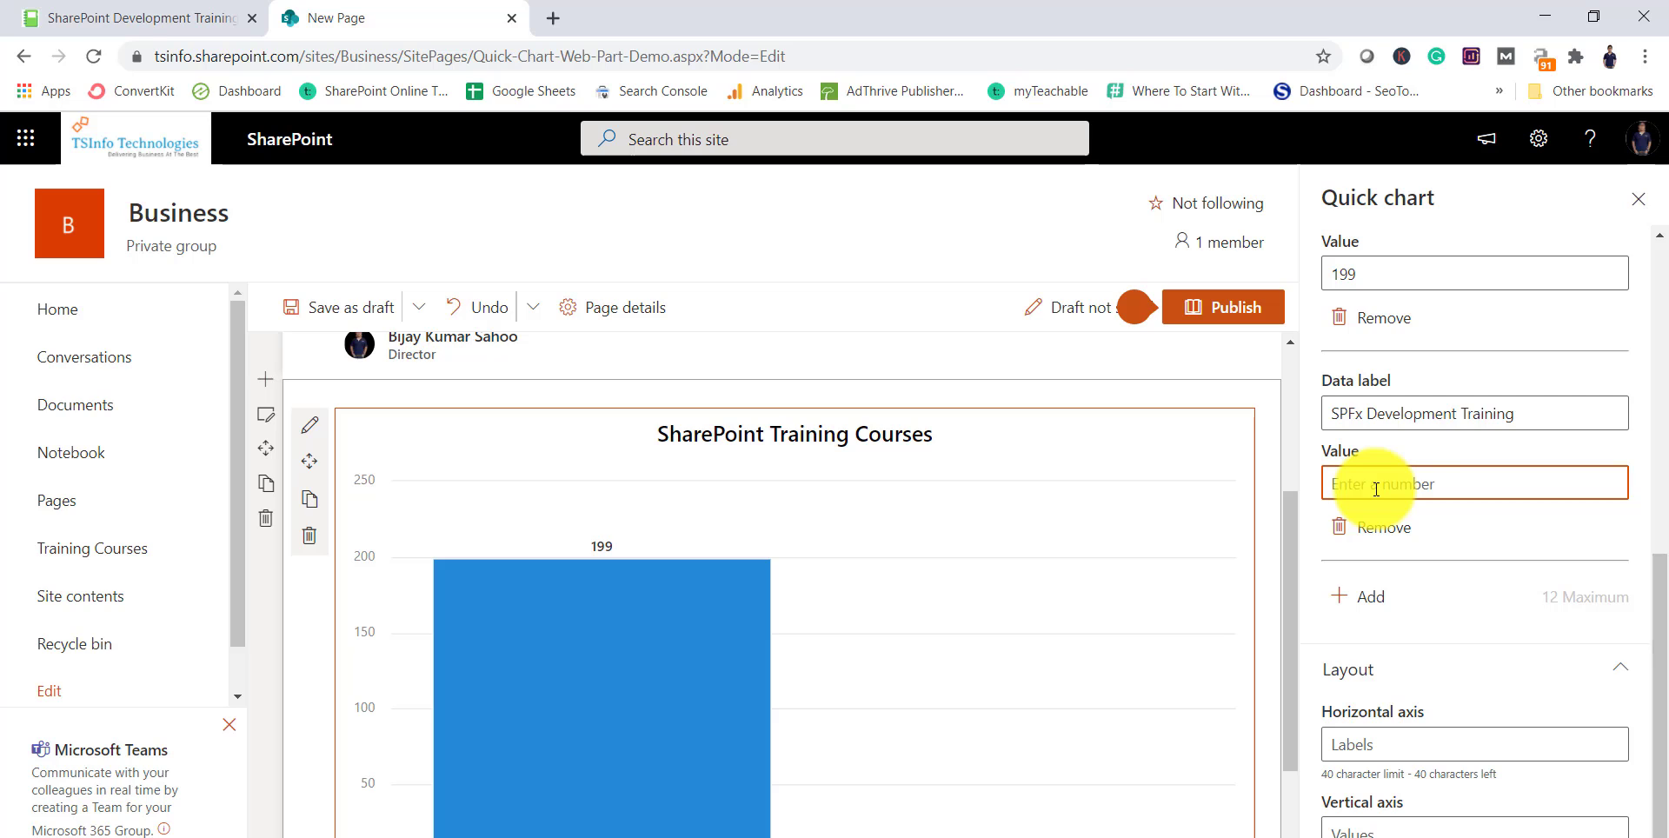
type("149")
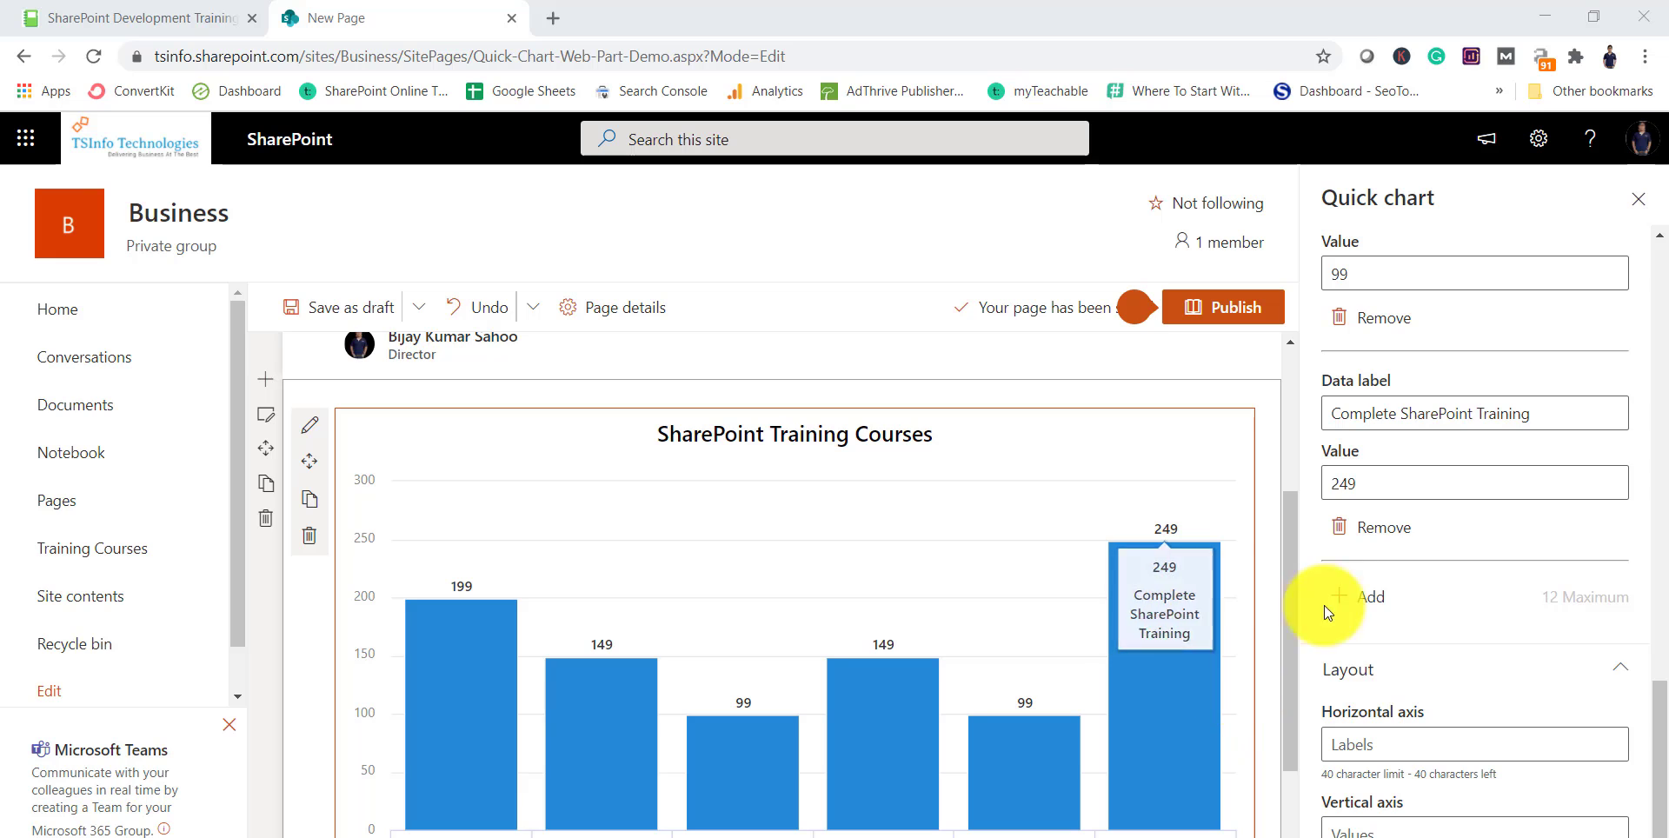
scroll(1533, 515, "up", 2)
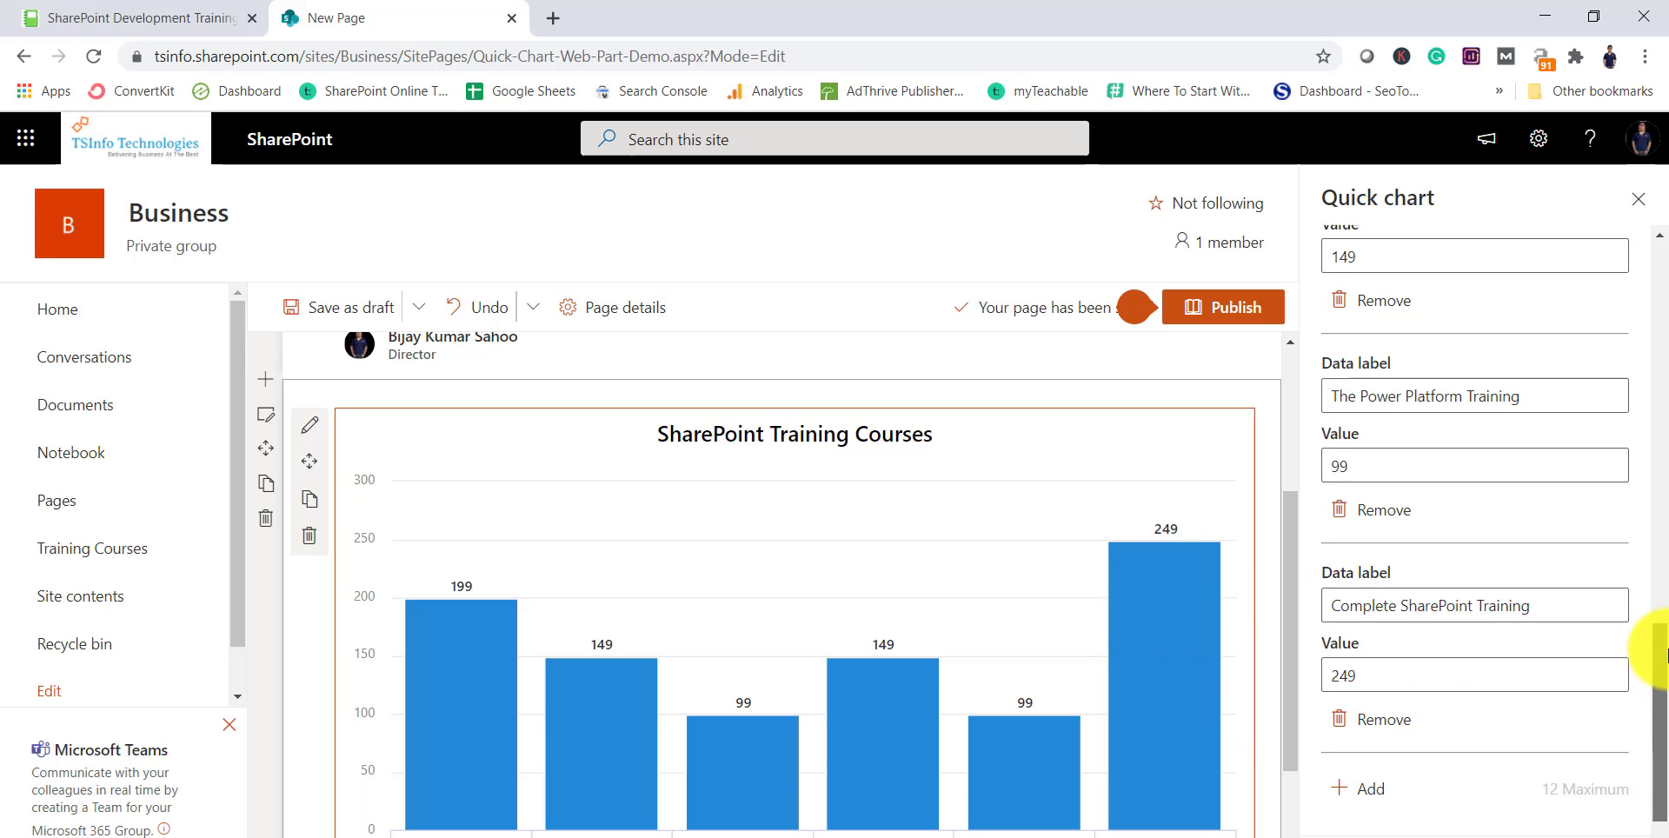
left_click_drag(1665, 653, 1665, 730)
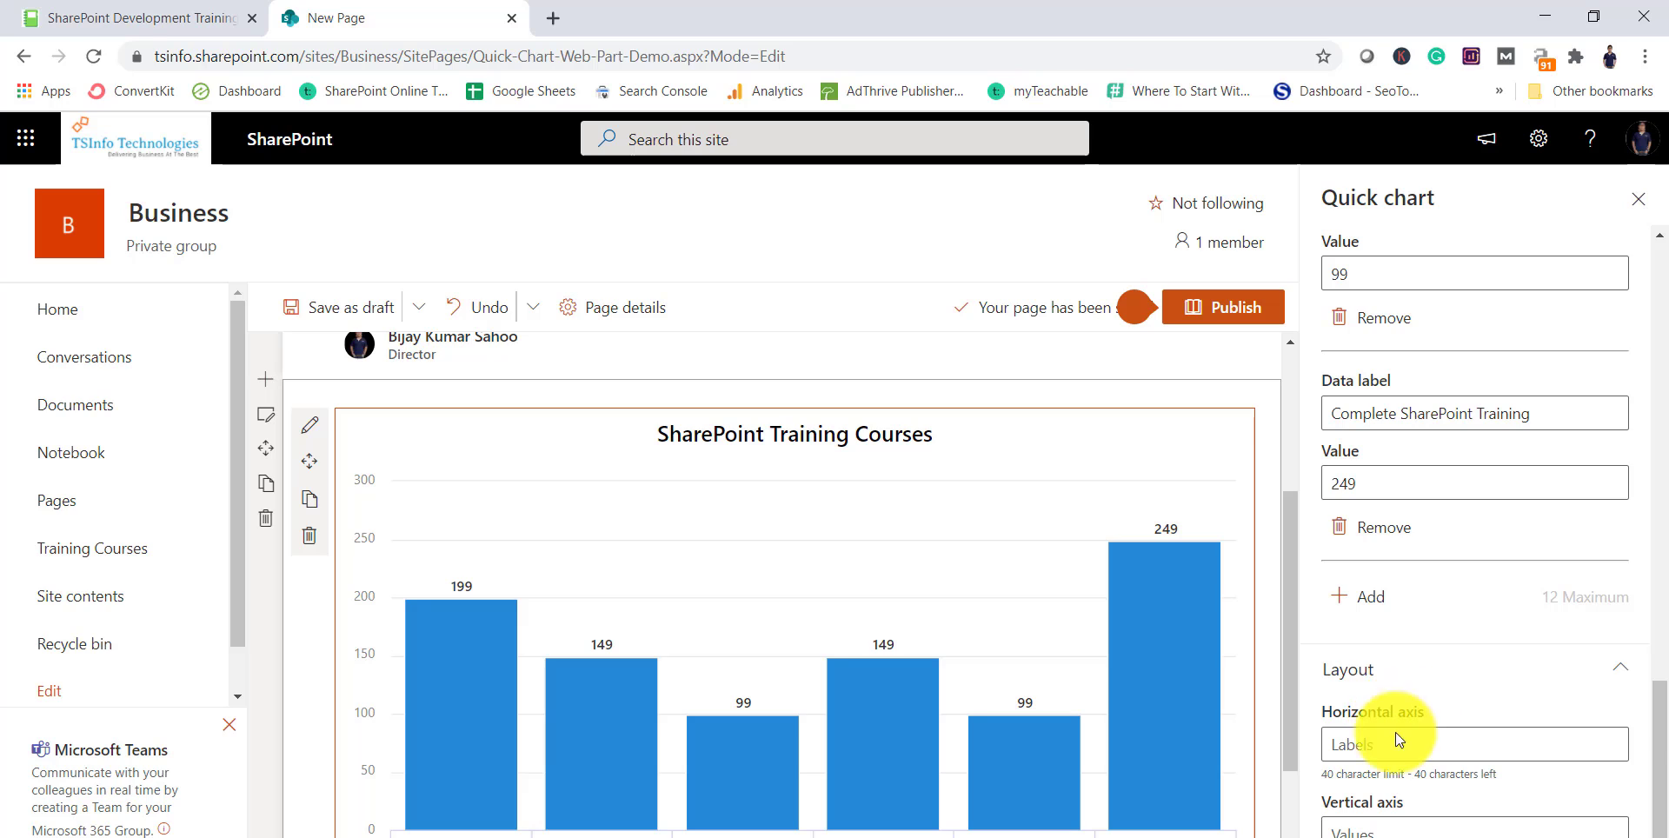
Name the vertical axis 'Price' and the horizontal axis 'Training Course'.
left_click(1366, 830)
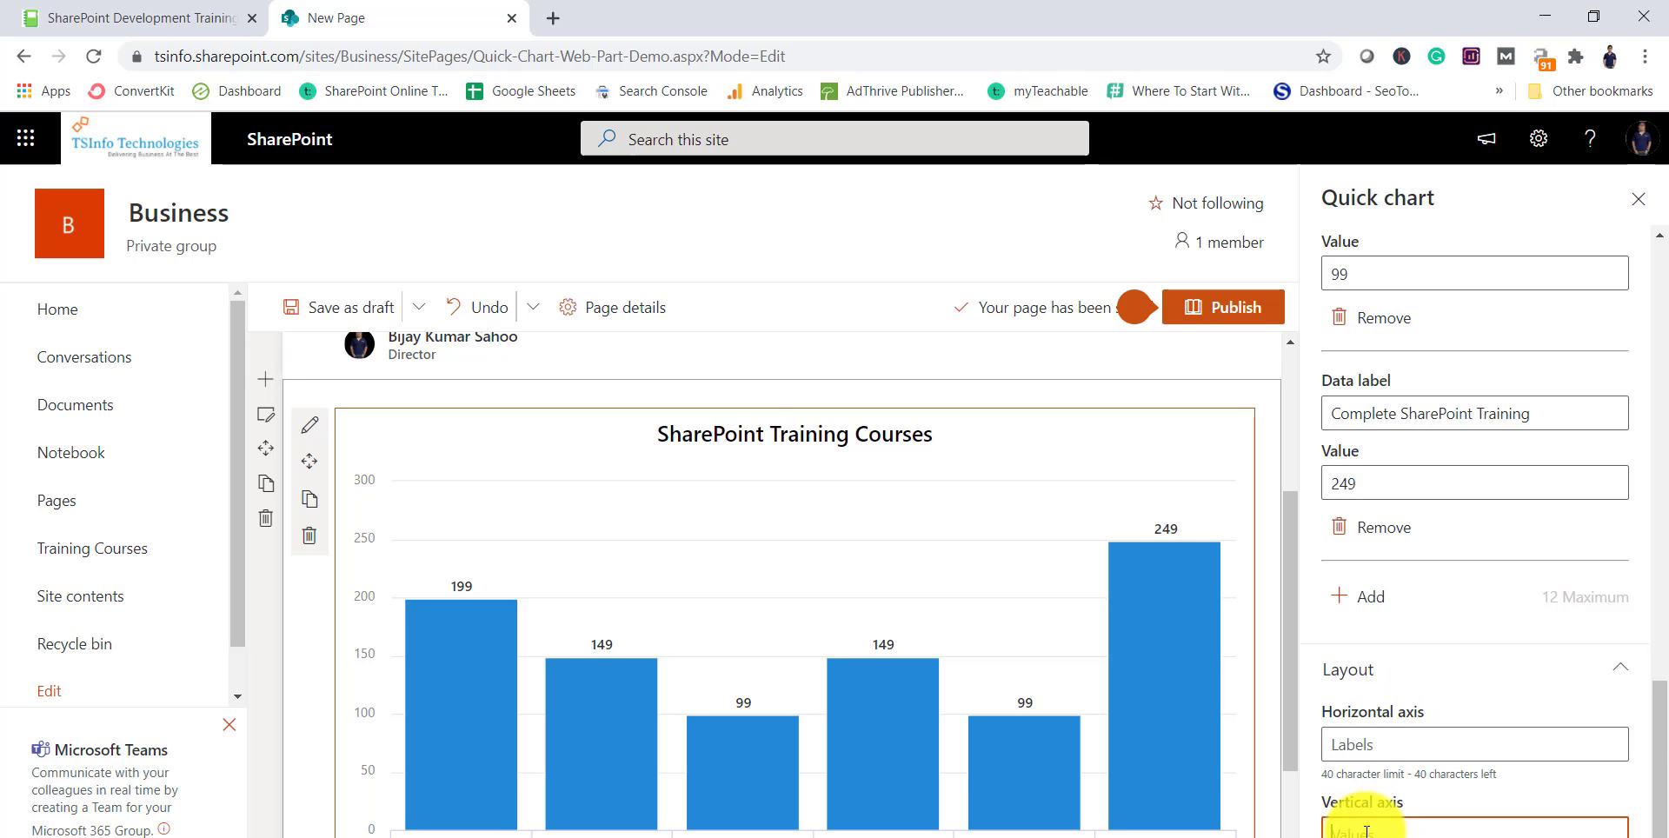
type("Price")
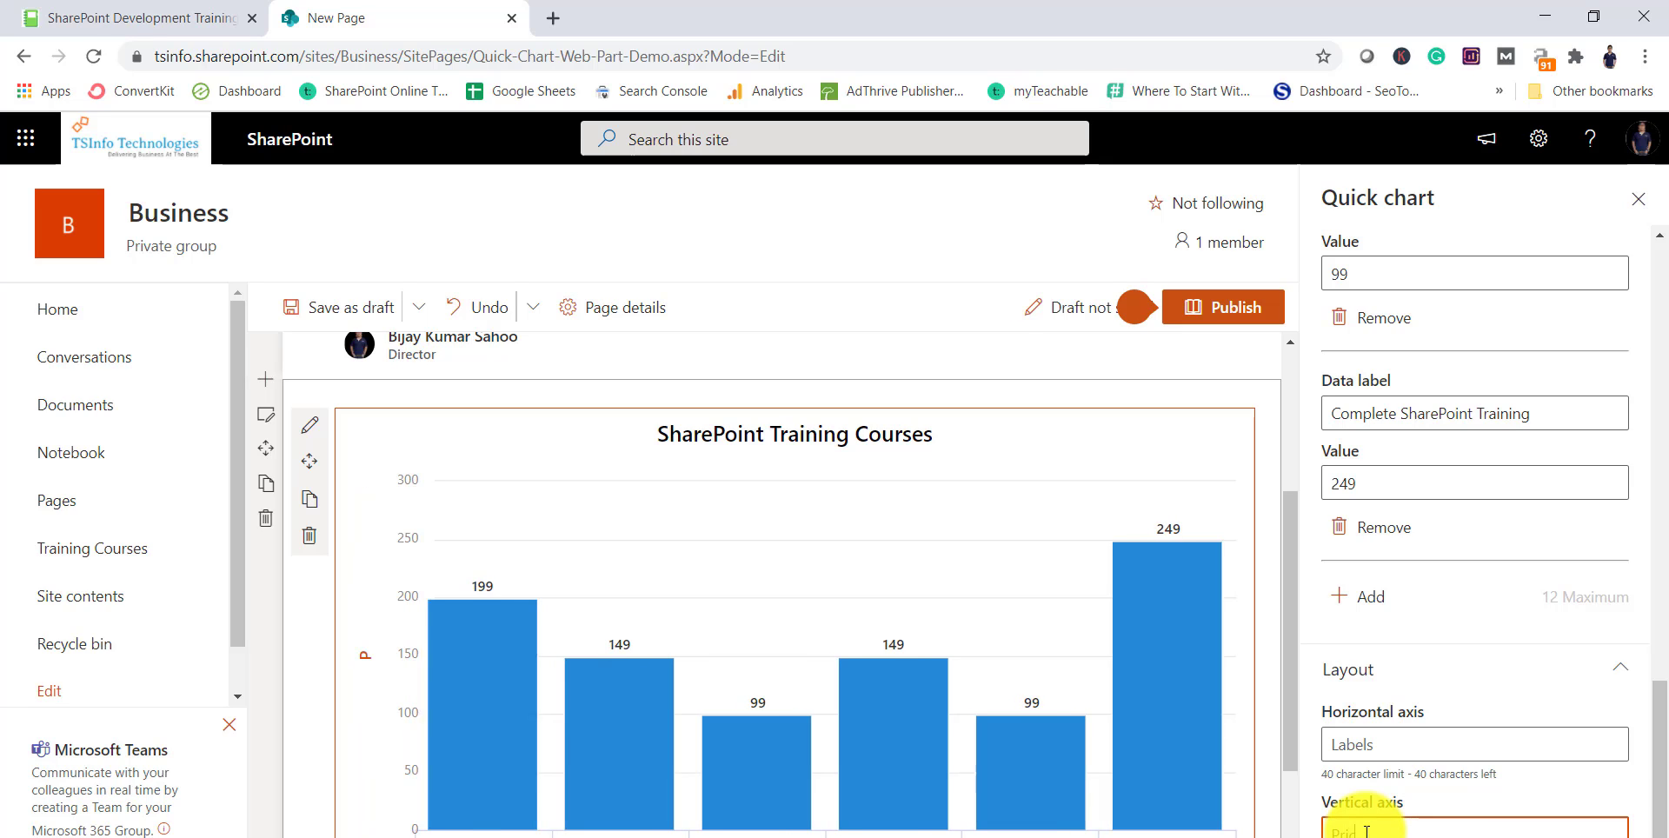
left_click(1361, 747)
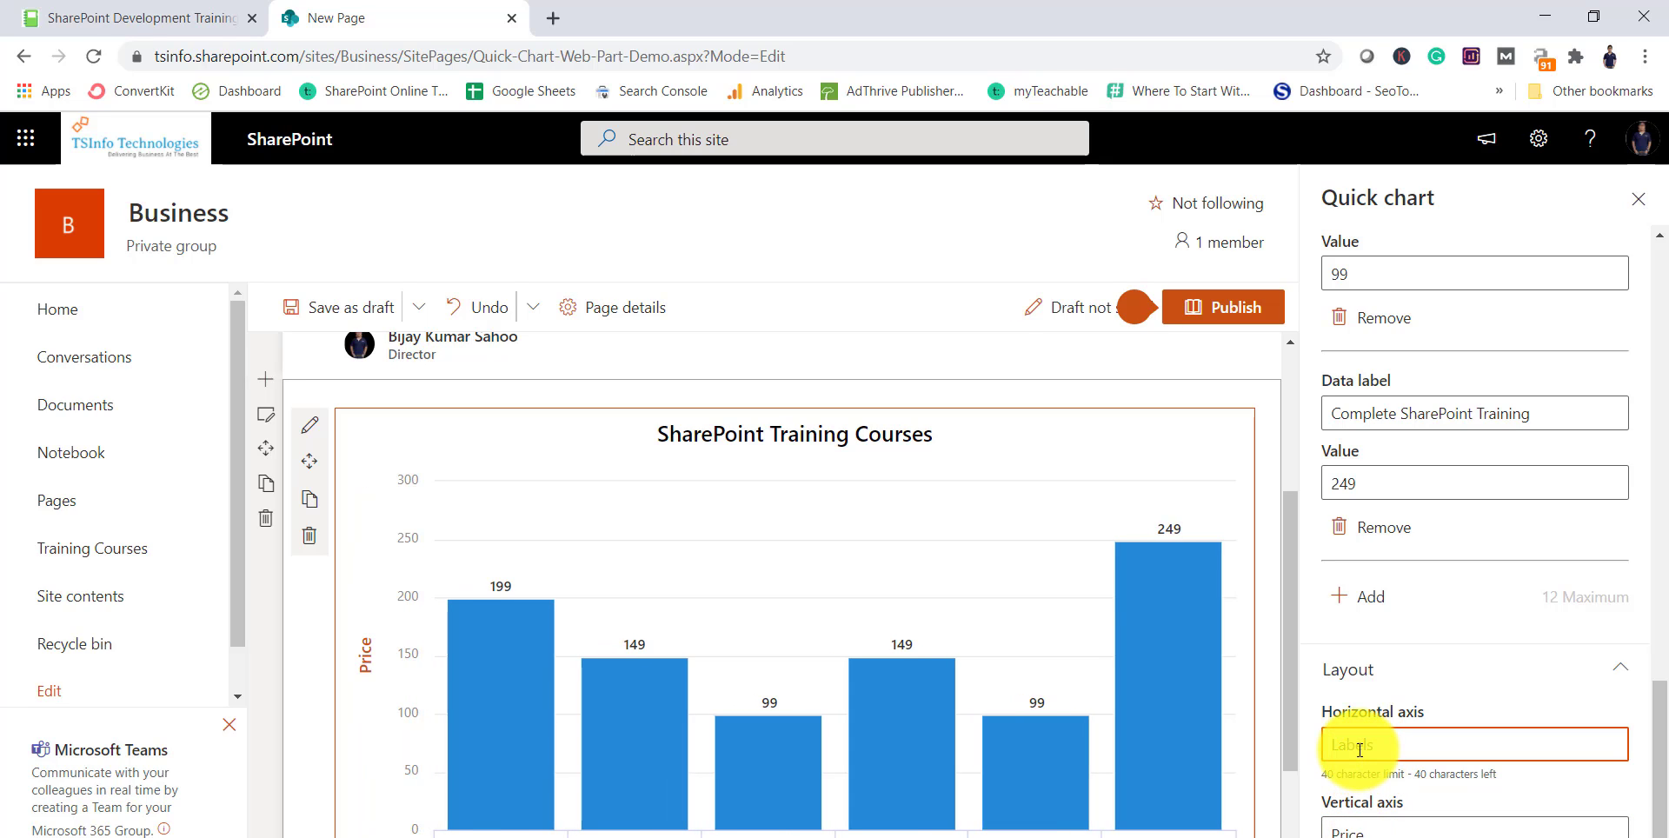
type("Training Course")
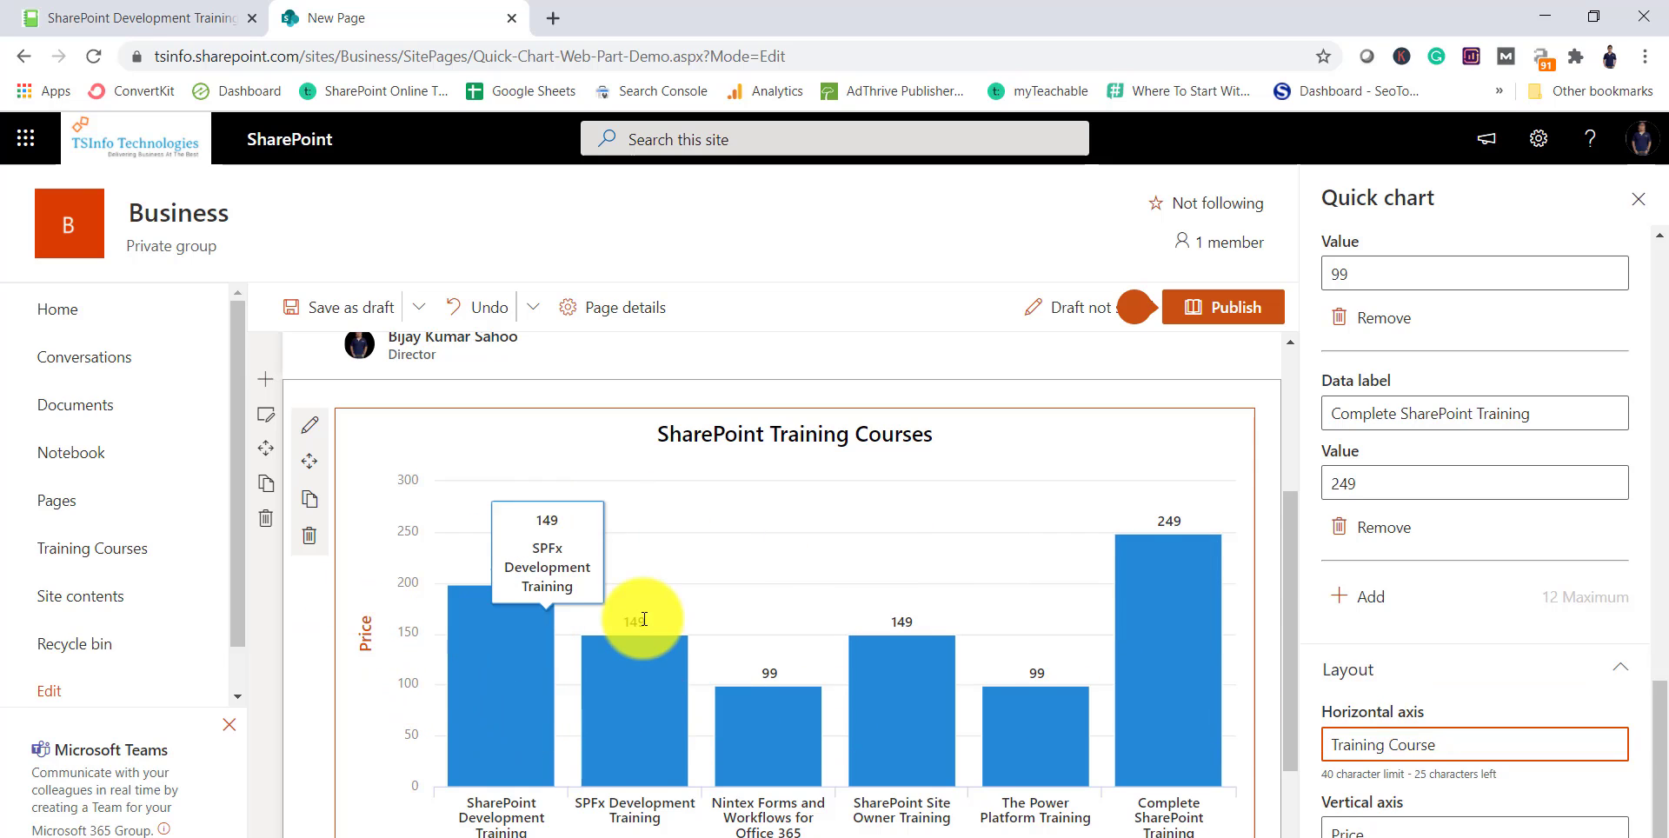
Review the chart's data entries and close the property pane.
scroll(640, 614, "down", 3)
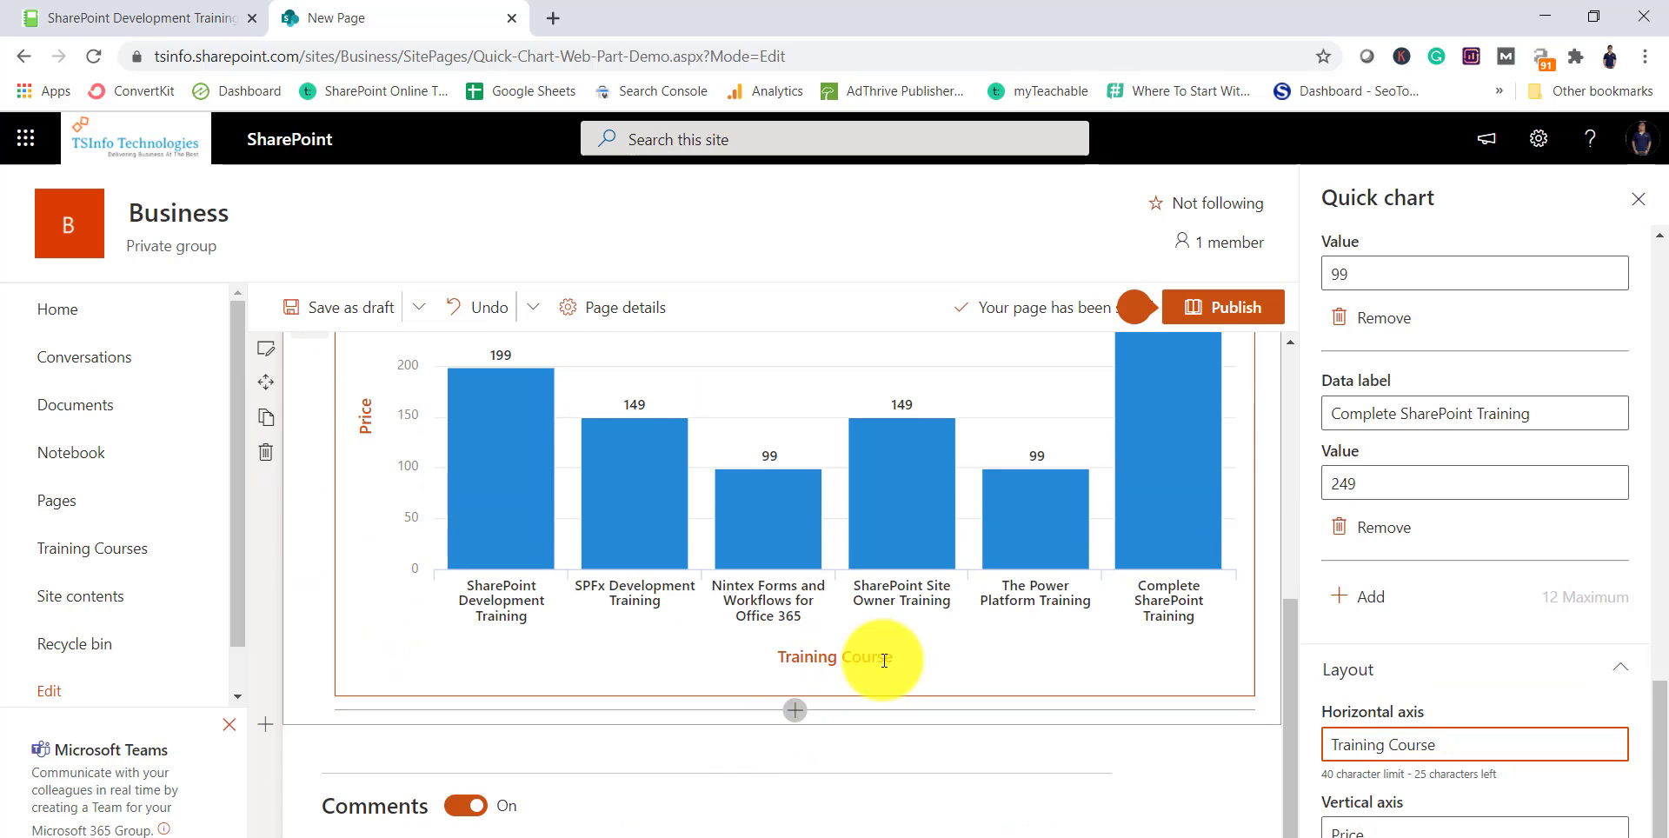
scroll(1490, 649, "up", 4)
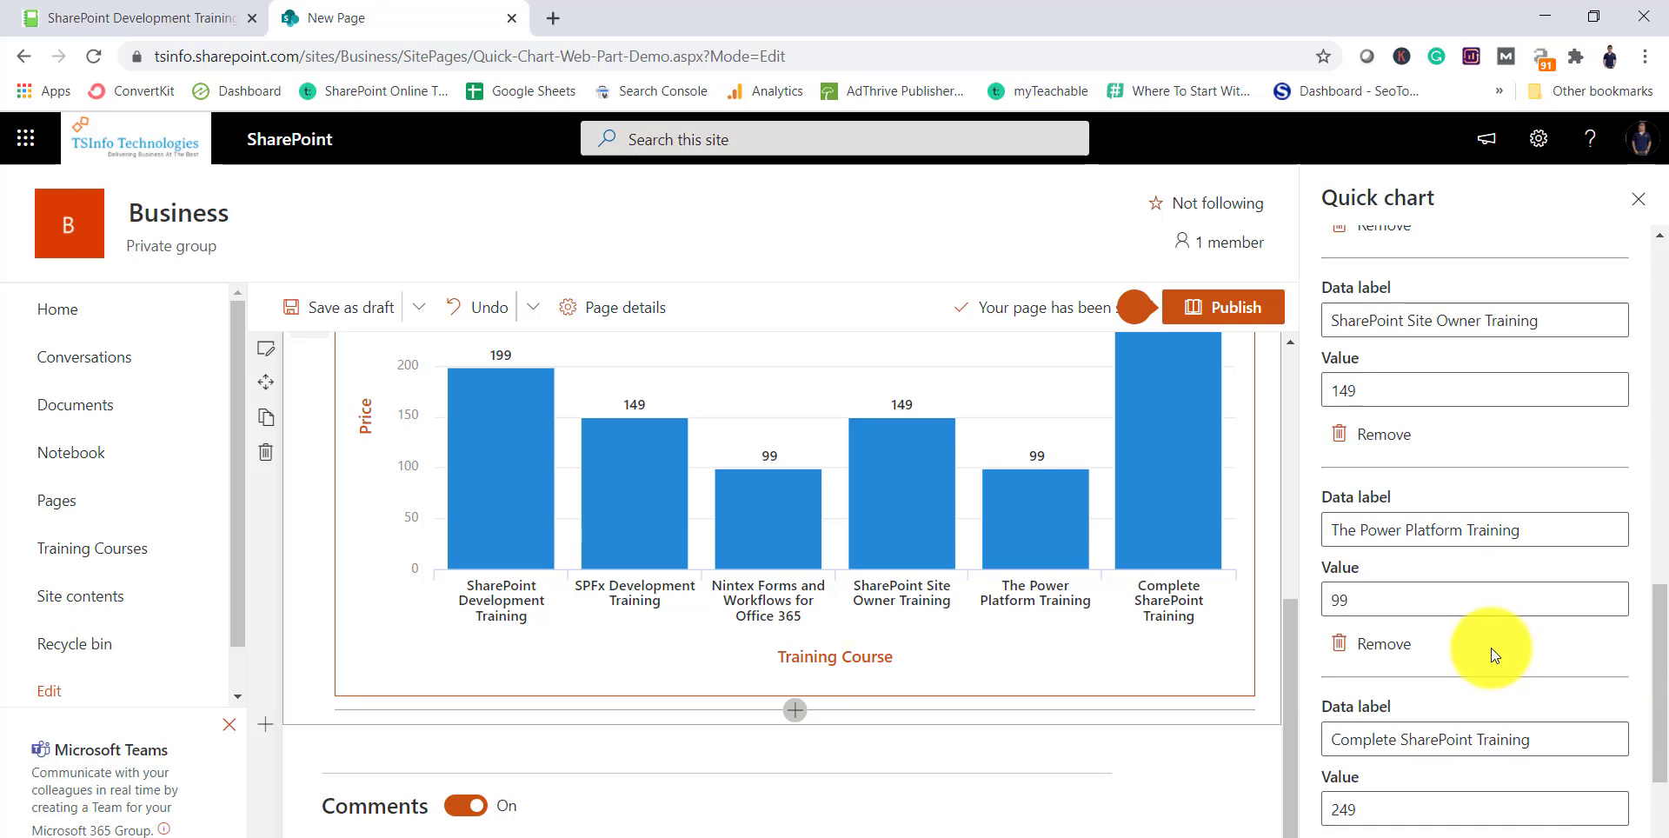
scroll(1486, 645, "up", 7)
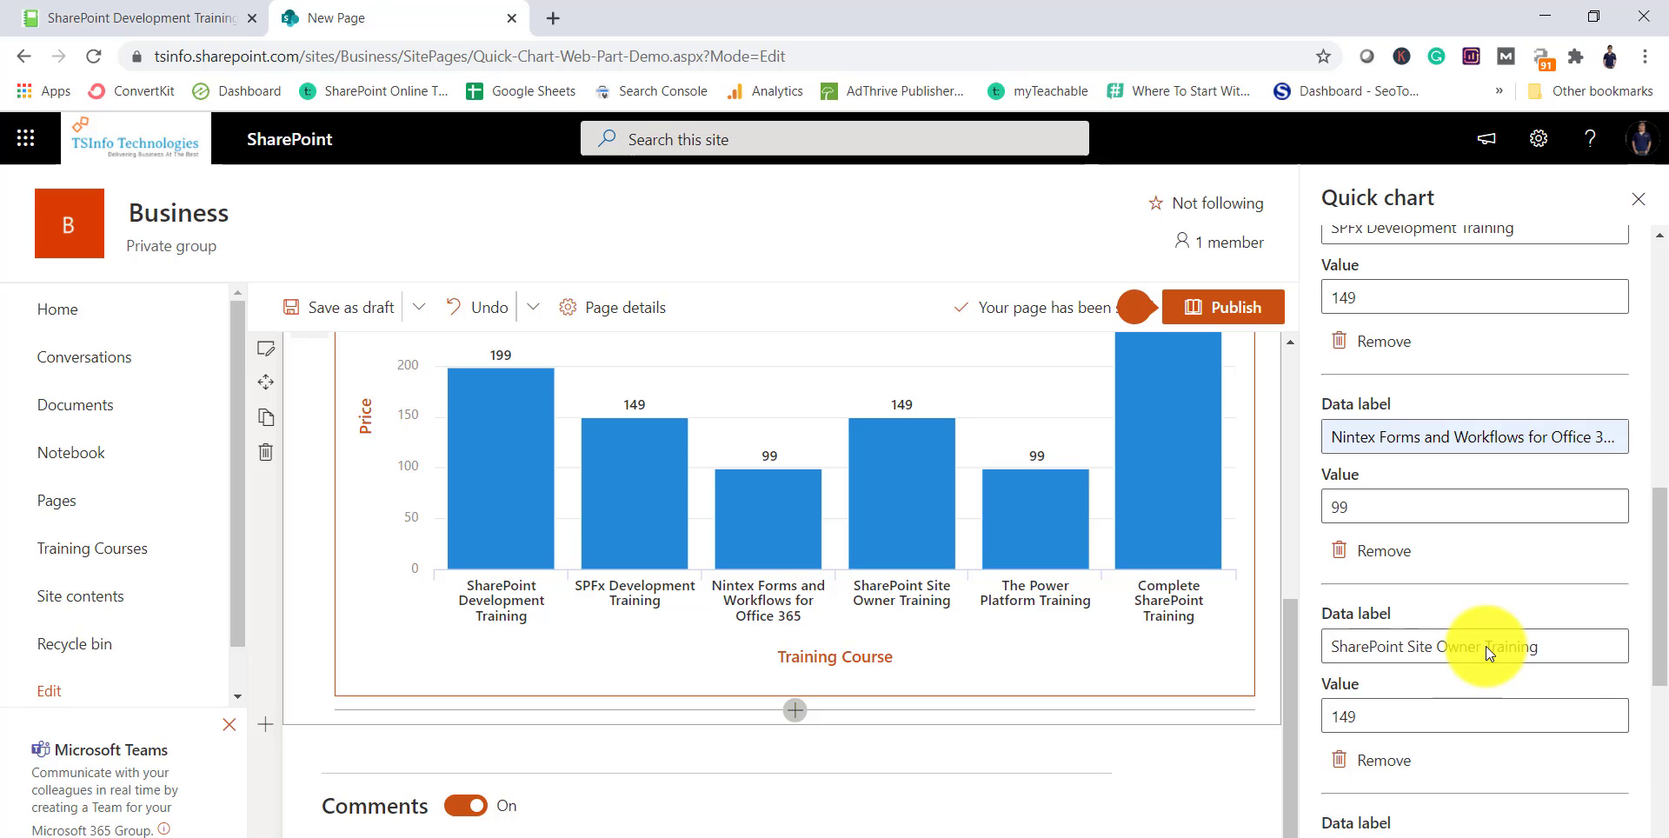
scroll(1484, 643, "up", 5)
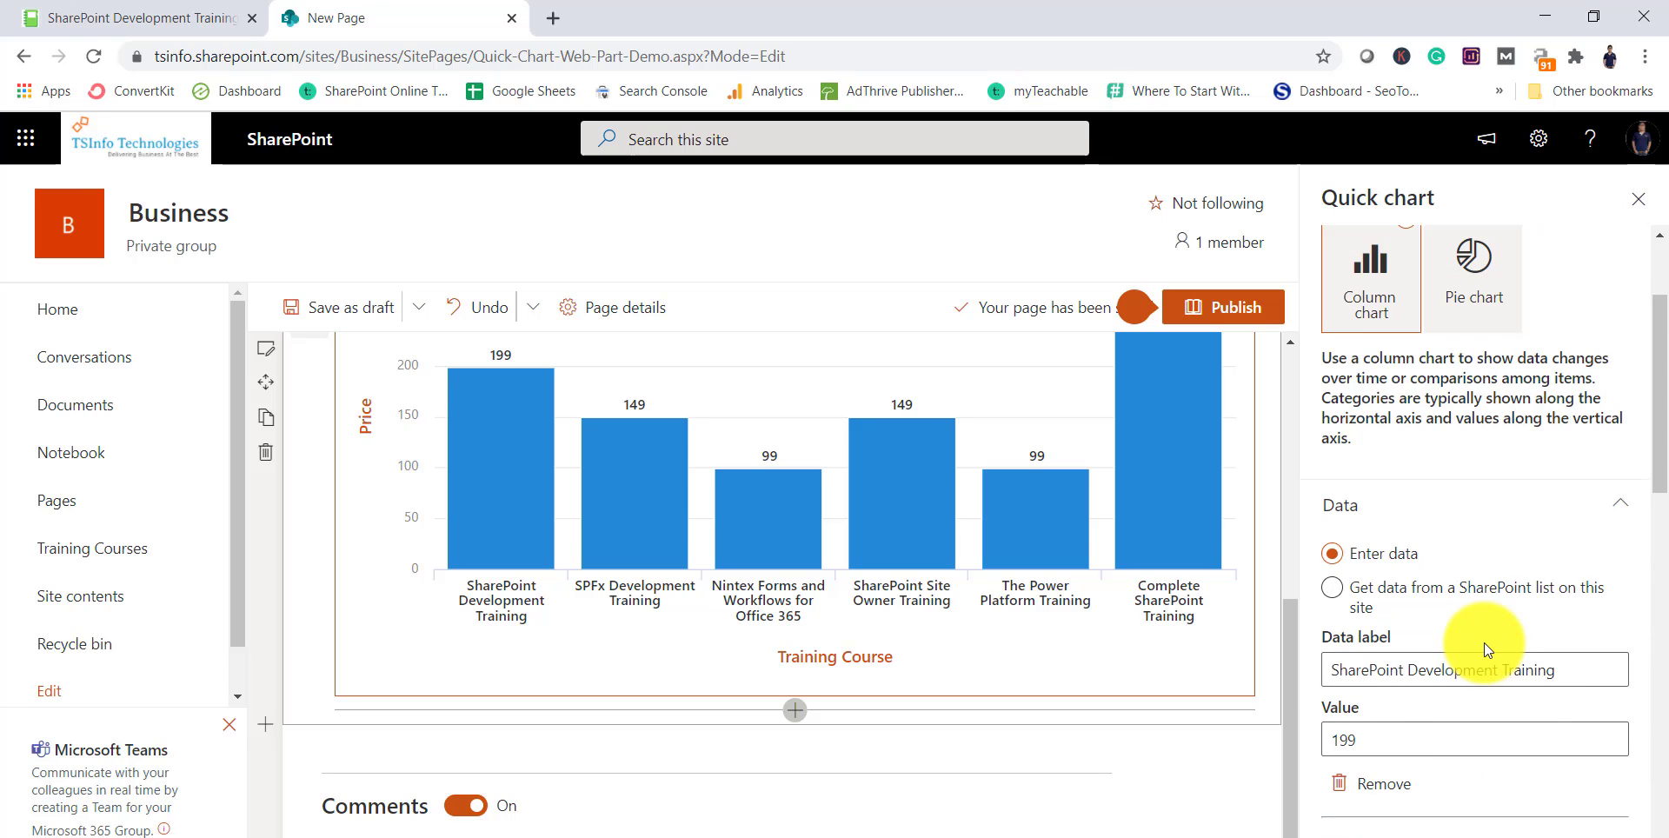
scroll(1483, 643, "up", 2)
scroll(1483, 643, "down", 5)
scroll(1484, 643, "down", 13)
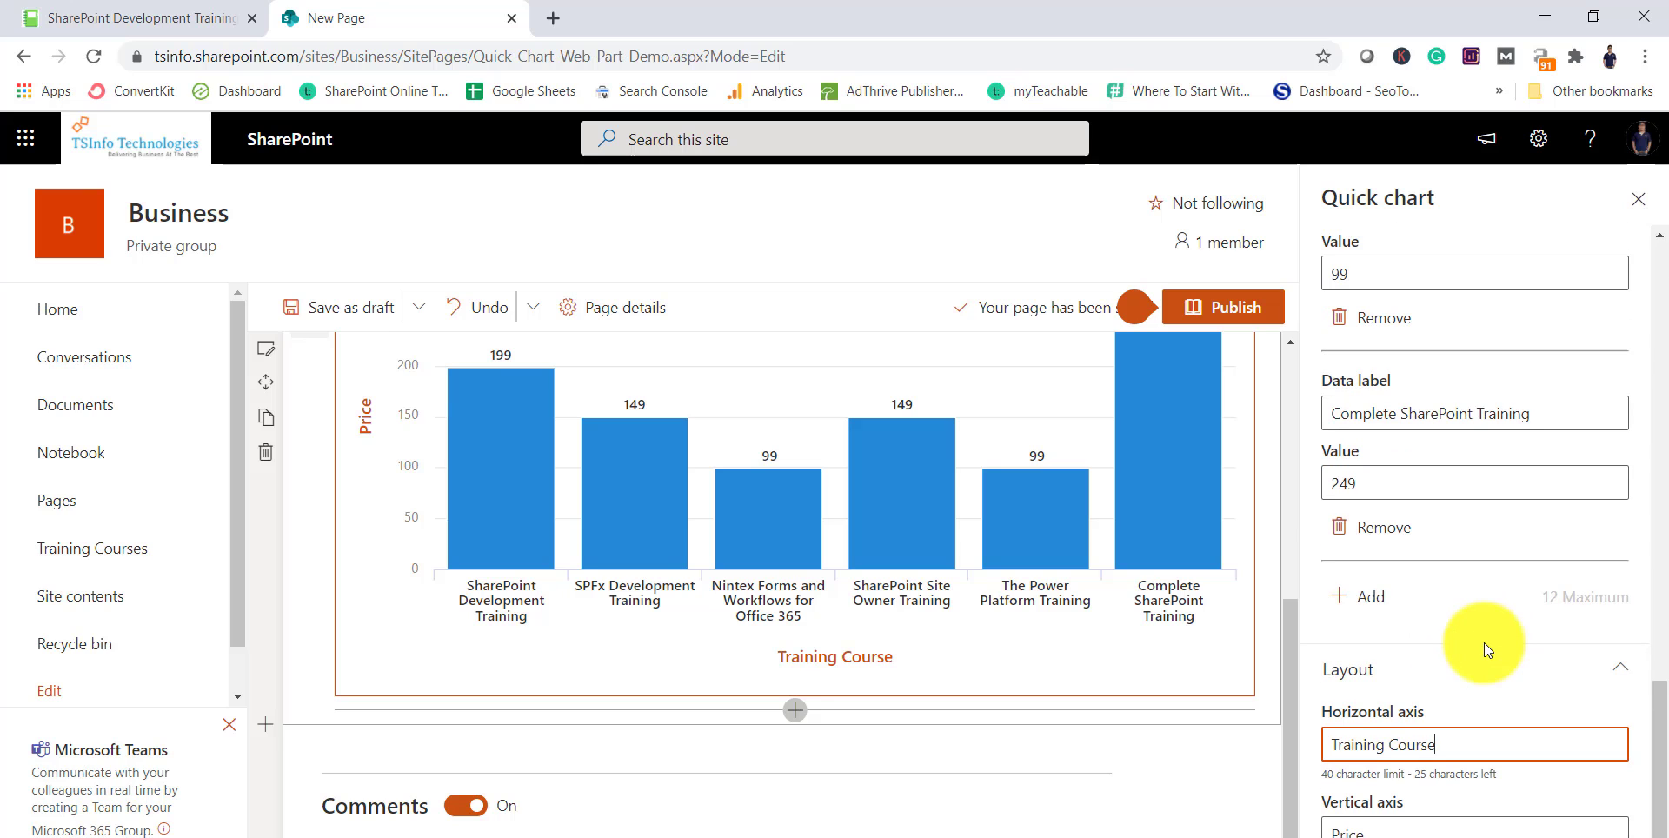
left_click(1634, 209)
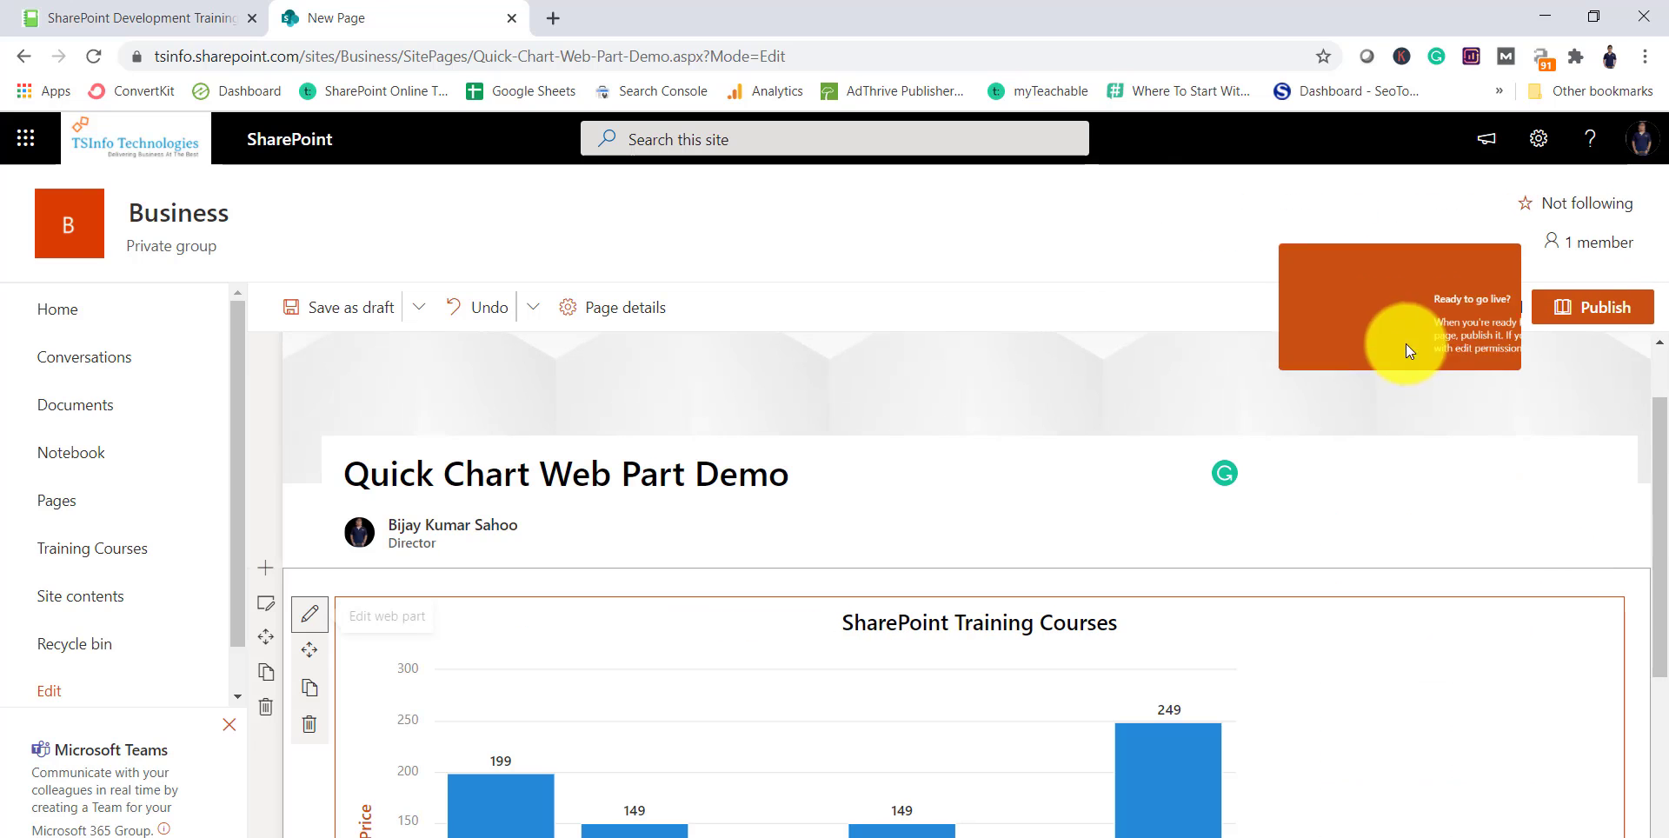
Publish the page, dismiss the sharing suggestions pane and scroll down to the chart.
left_click(1589, 318)
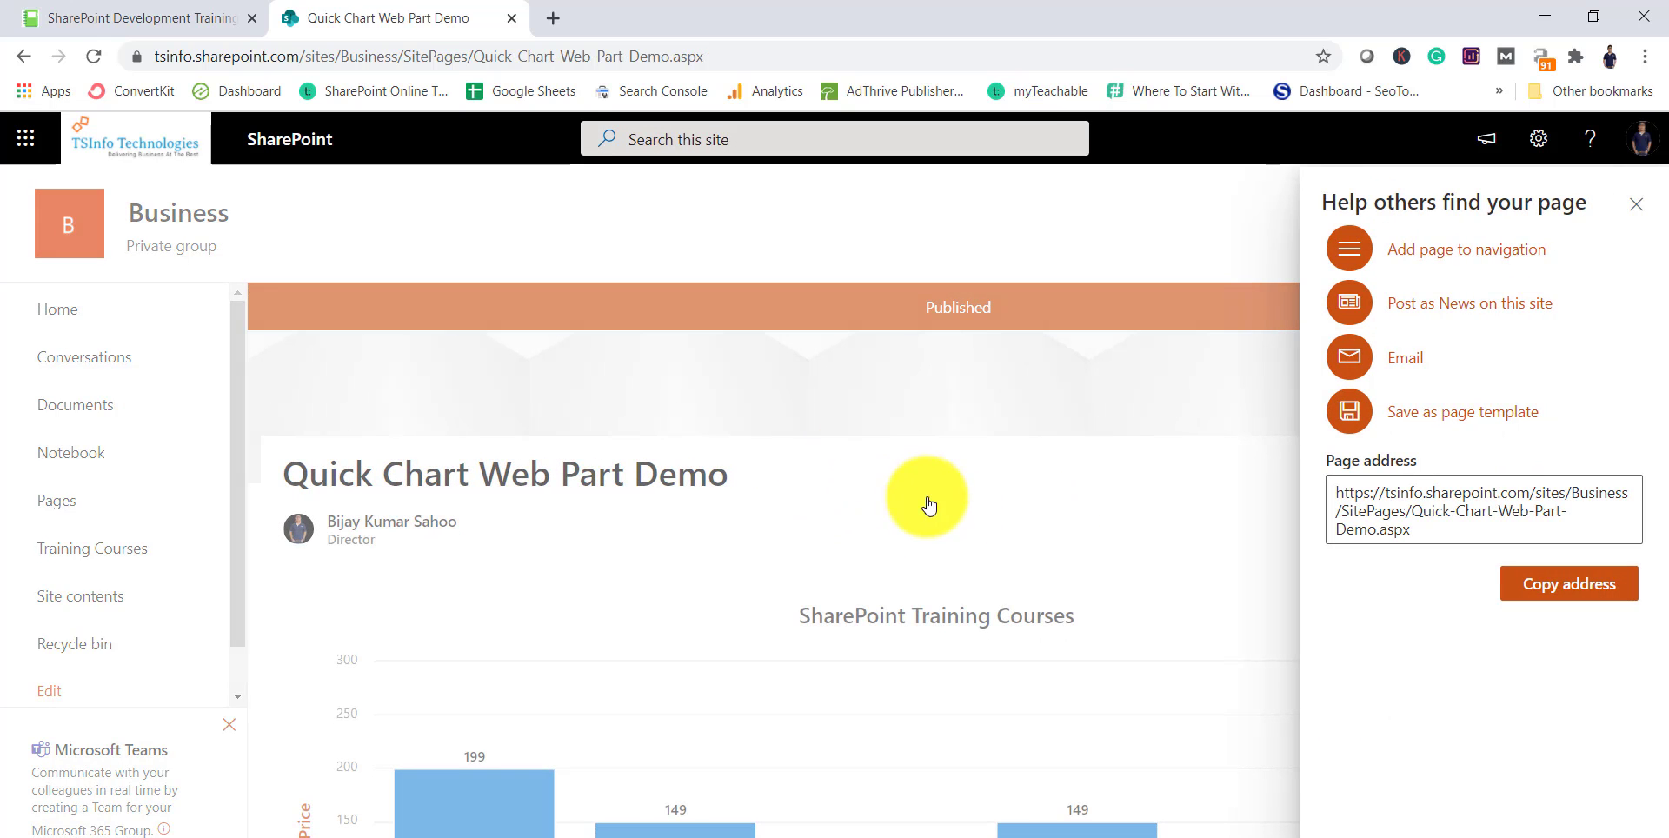
left_click(1635, 206)
scroll(864, 439, "down", 4)
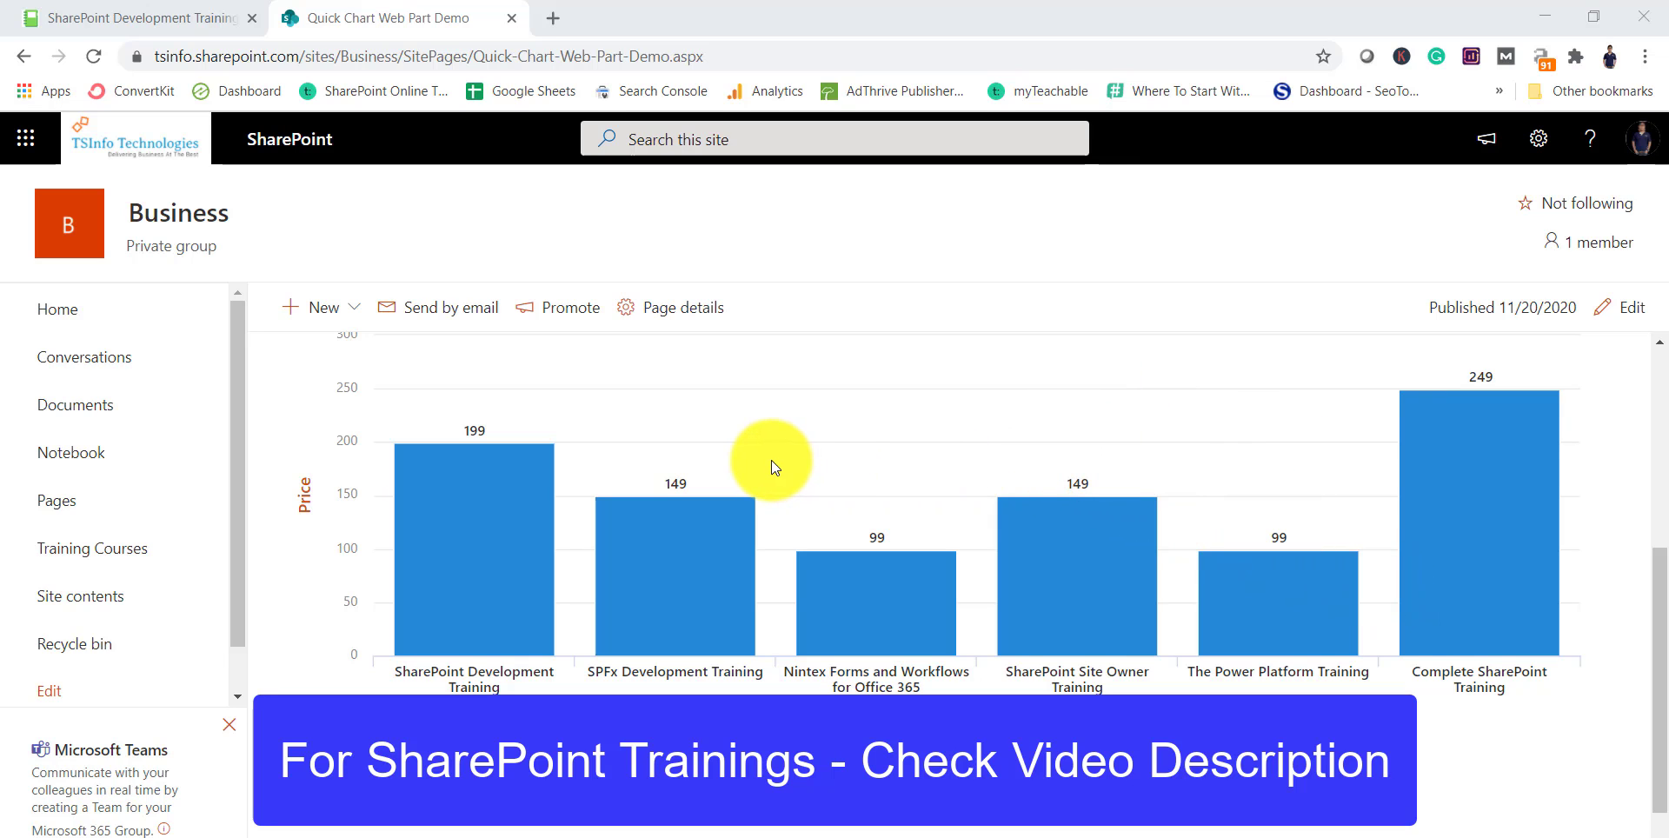
Scroll to the page top and switch to the SPGuides SharePoint Development Training tab.
scroll(476, 432, "up", 2)
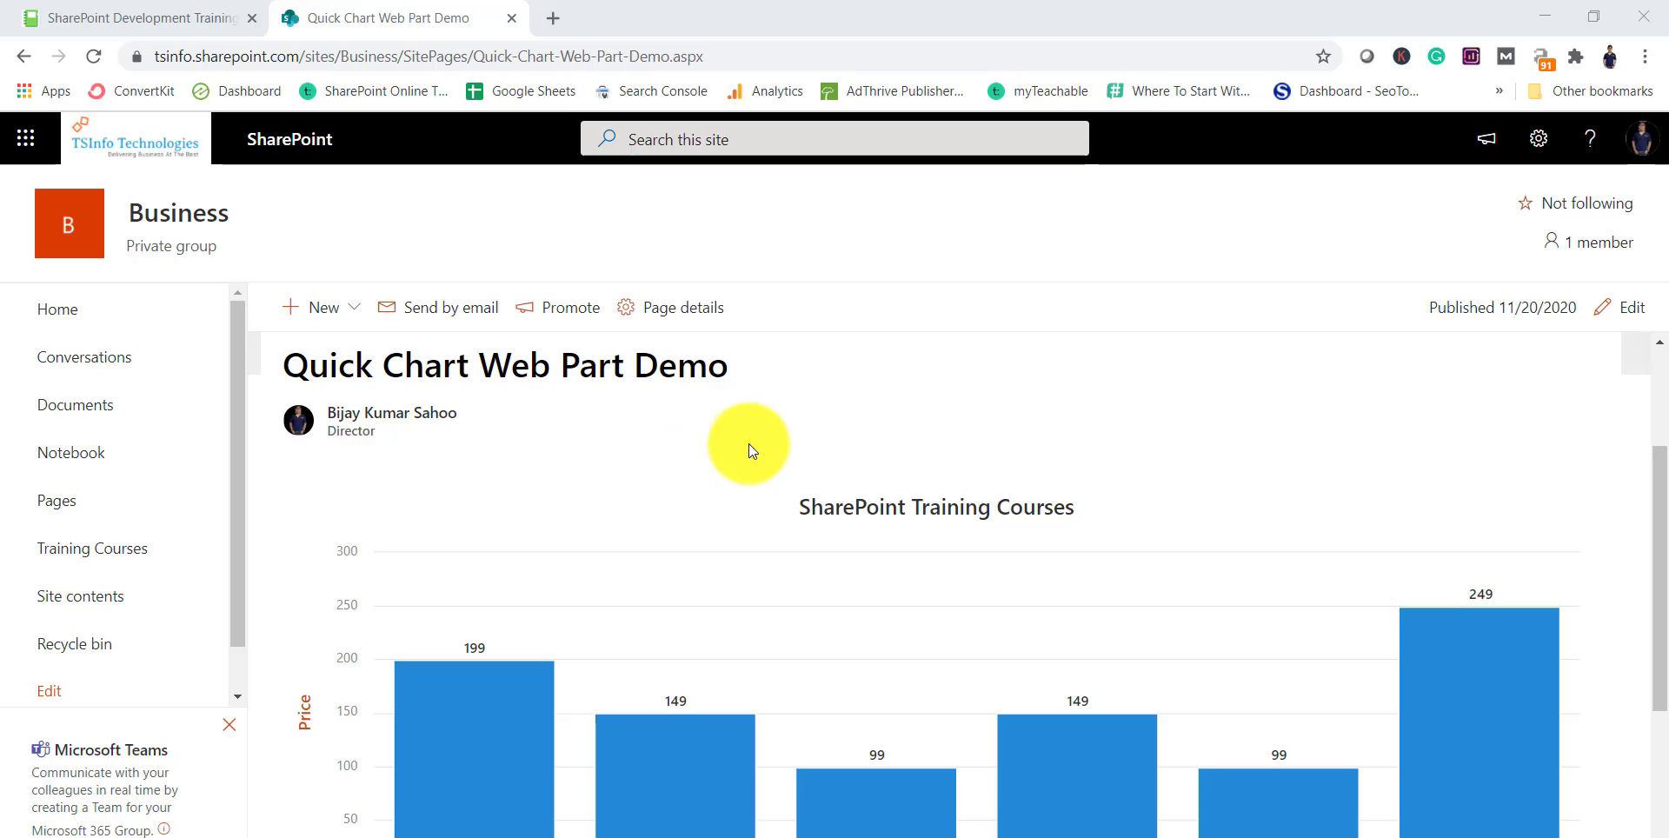
left_click(174, 16)
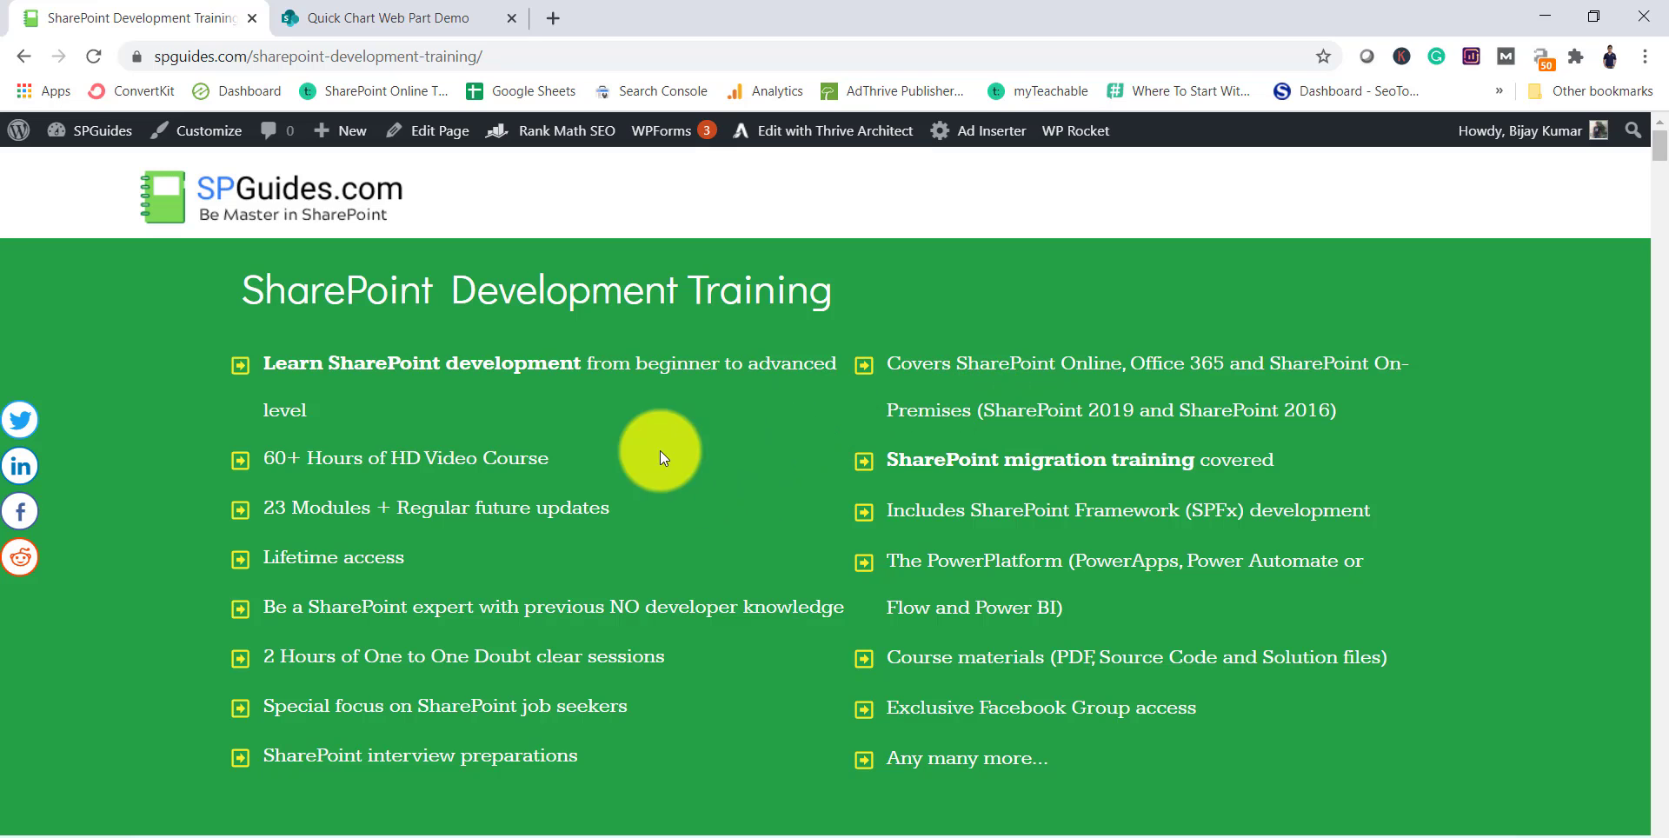
scroll(855, 504, "down", 10)
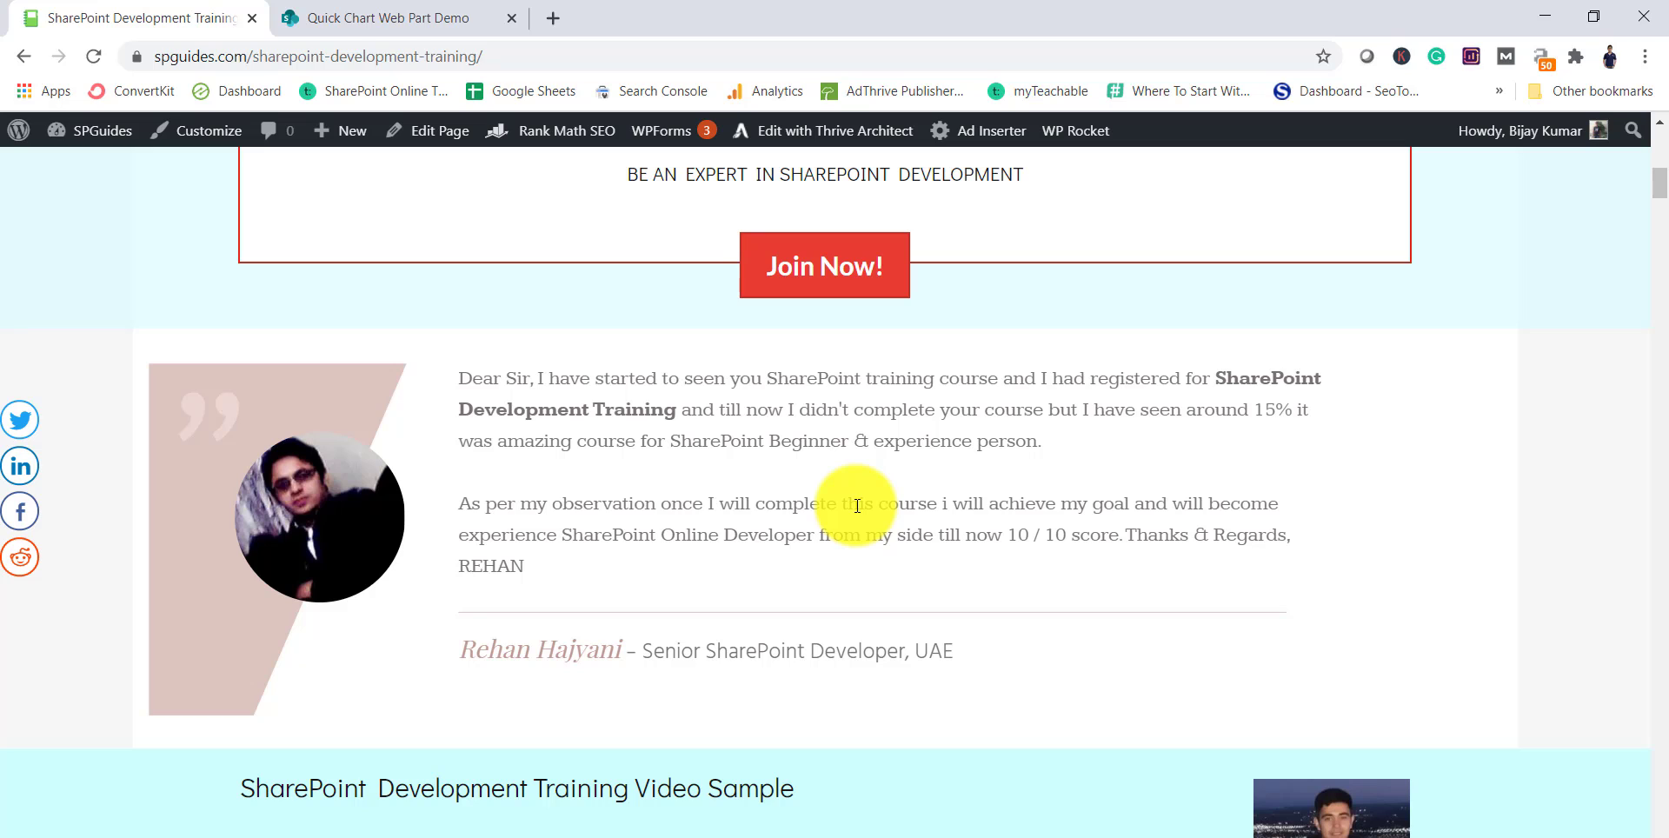
scroll(857, 505, "down", 10)
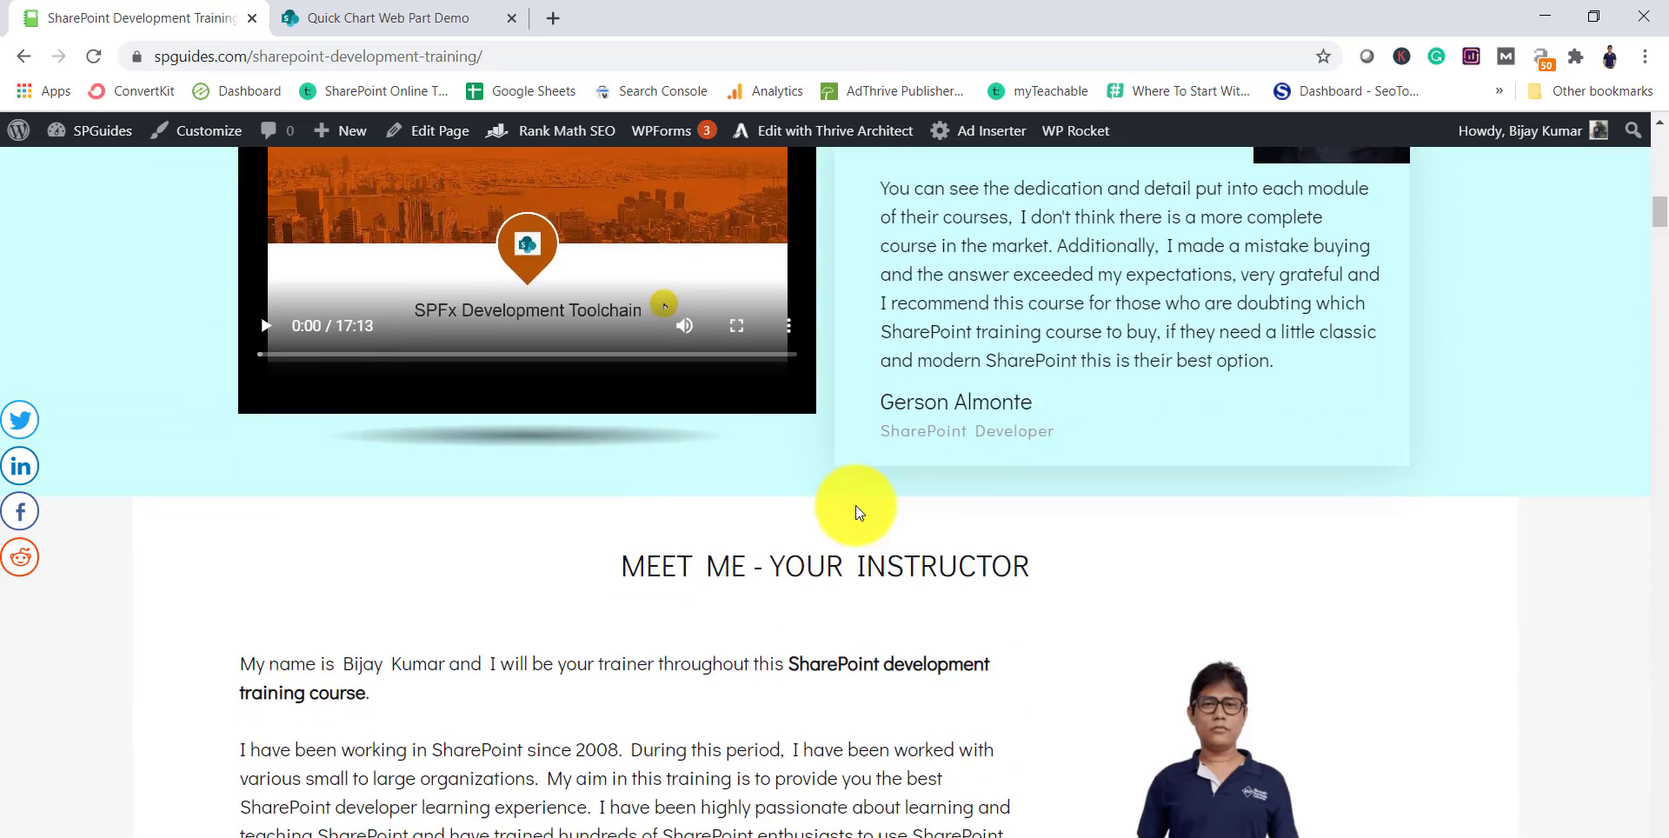
scroll(856, 504, "down", 20)
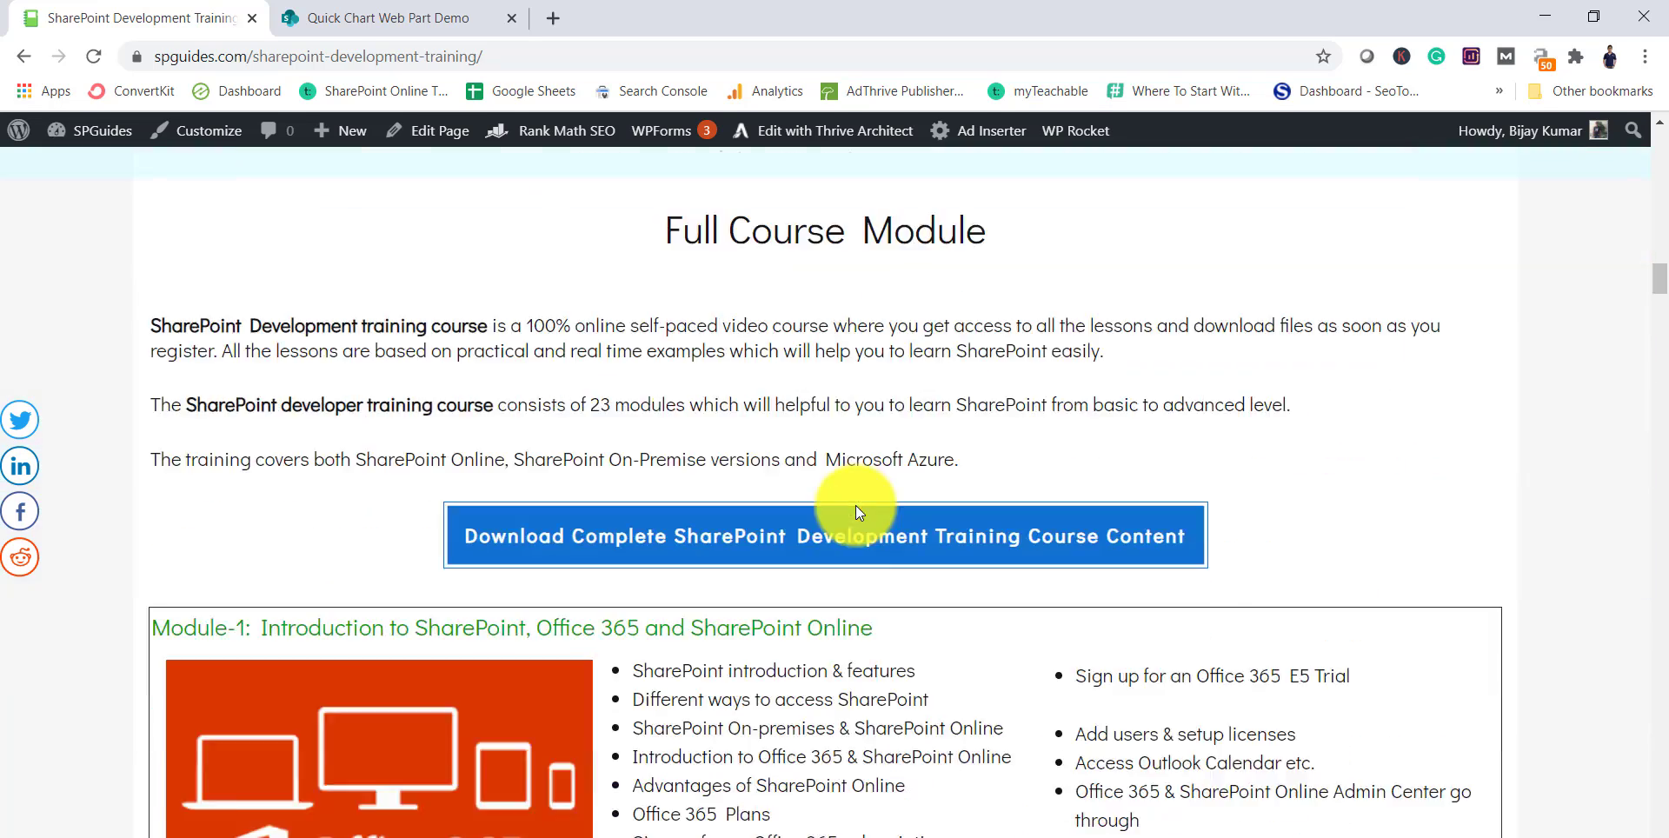
scroll(873, 612, "down", 5)
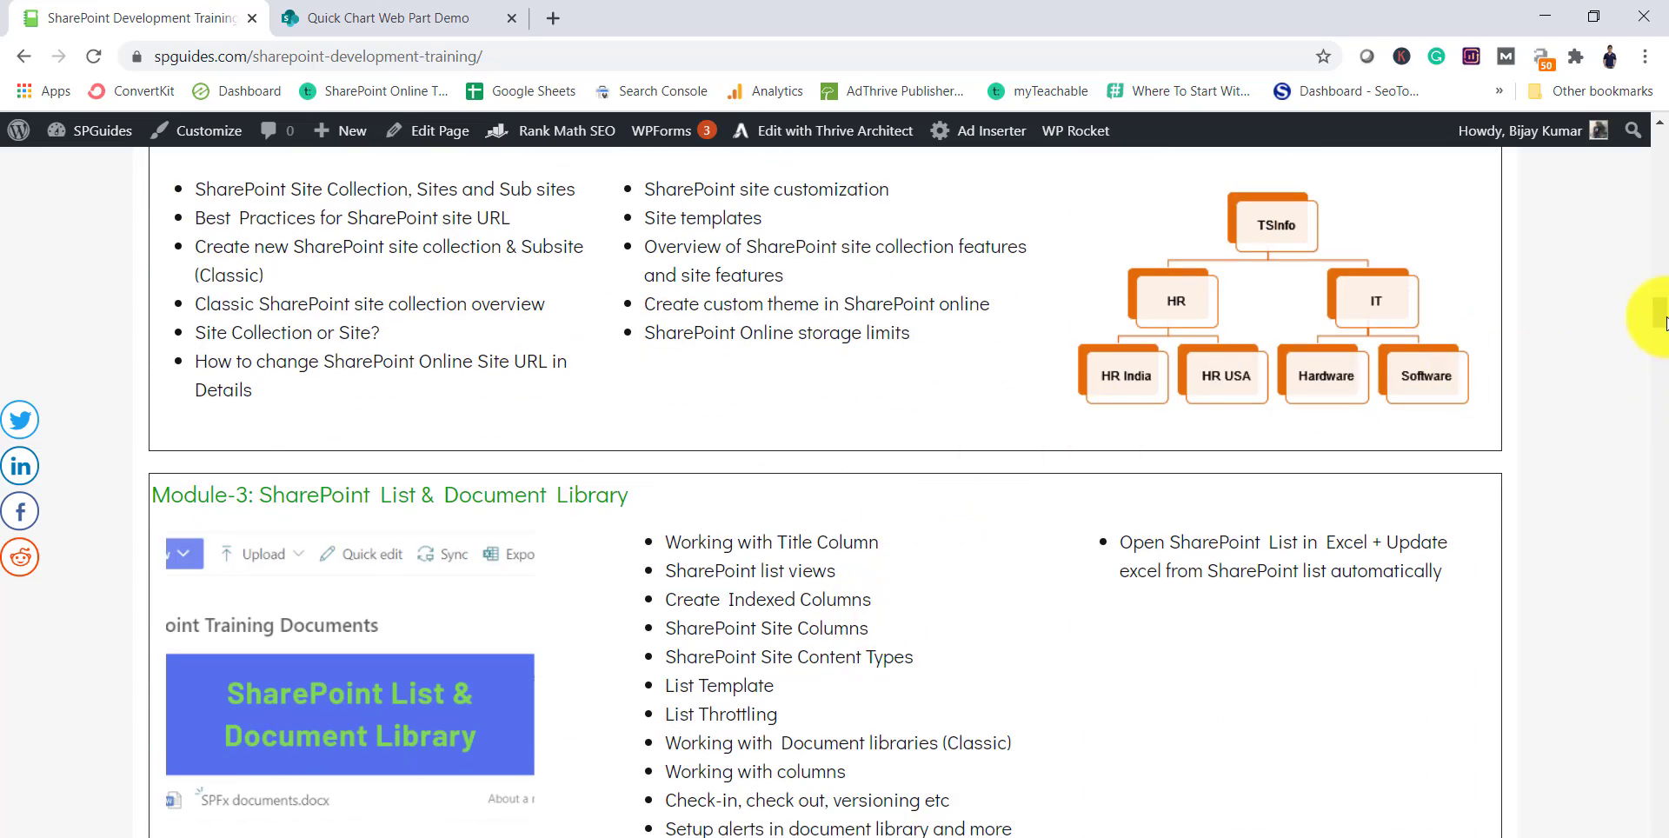
left_click_drag(1658, 313, 1660, 149)
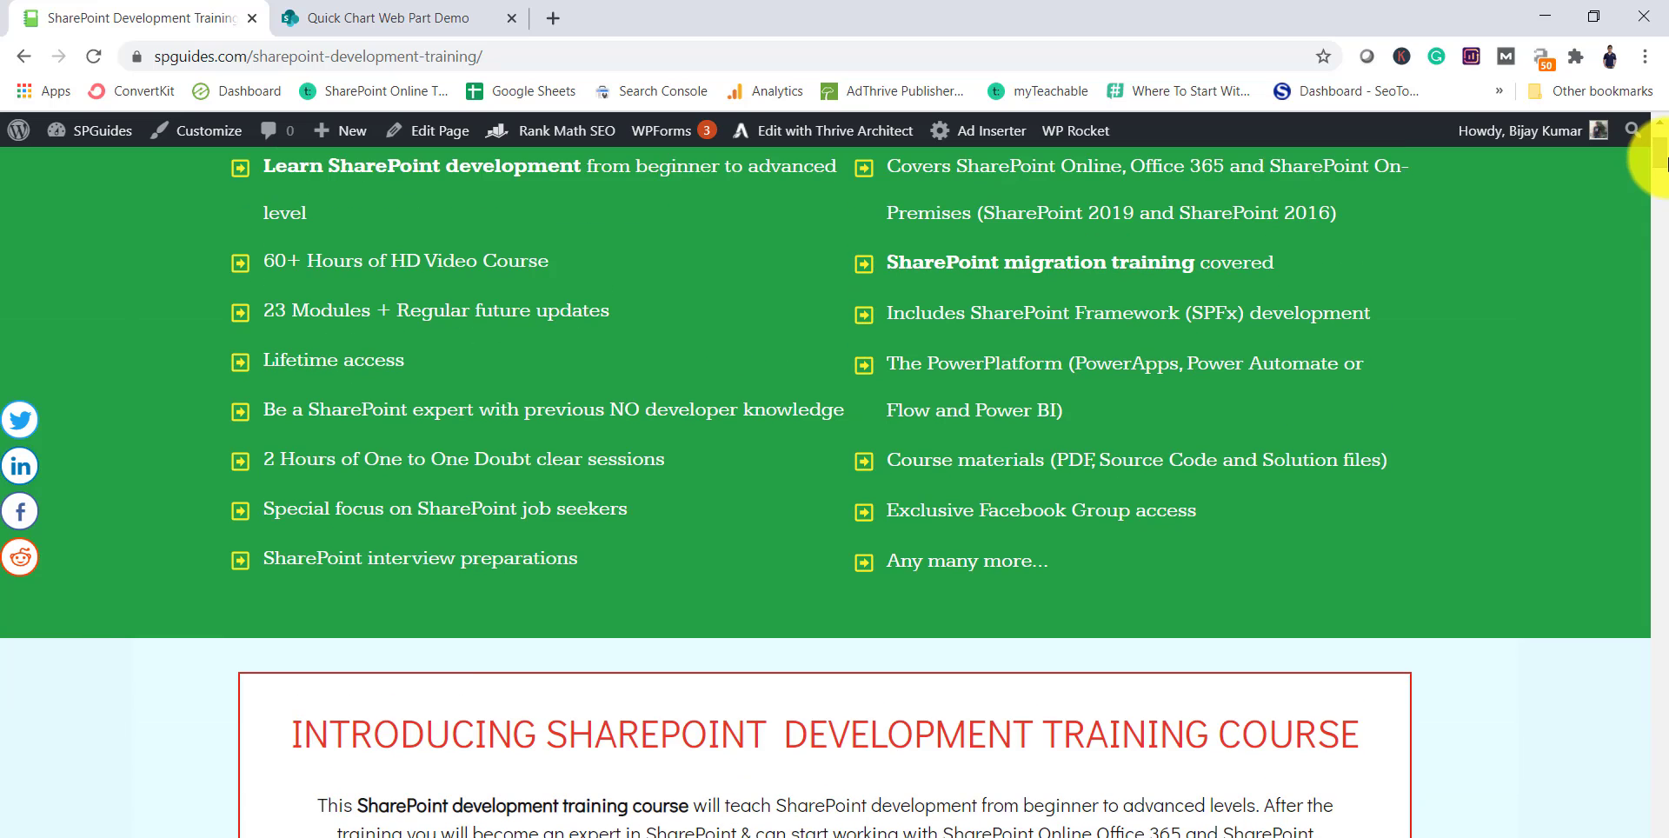
scroll(1022, 619, "up", 3)
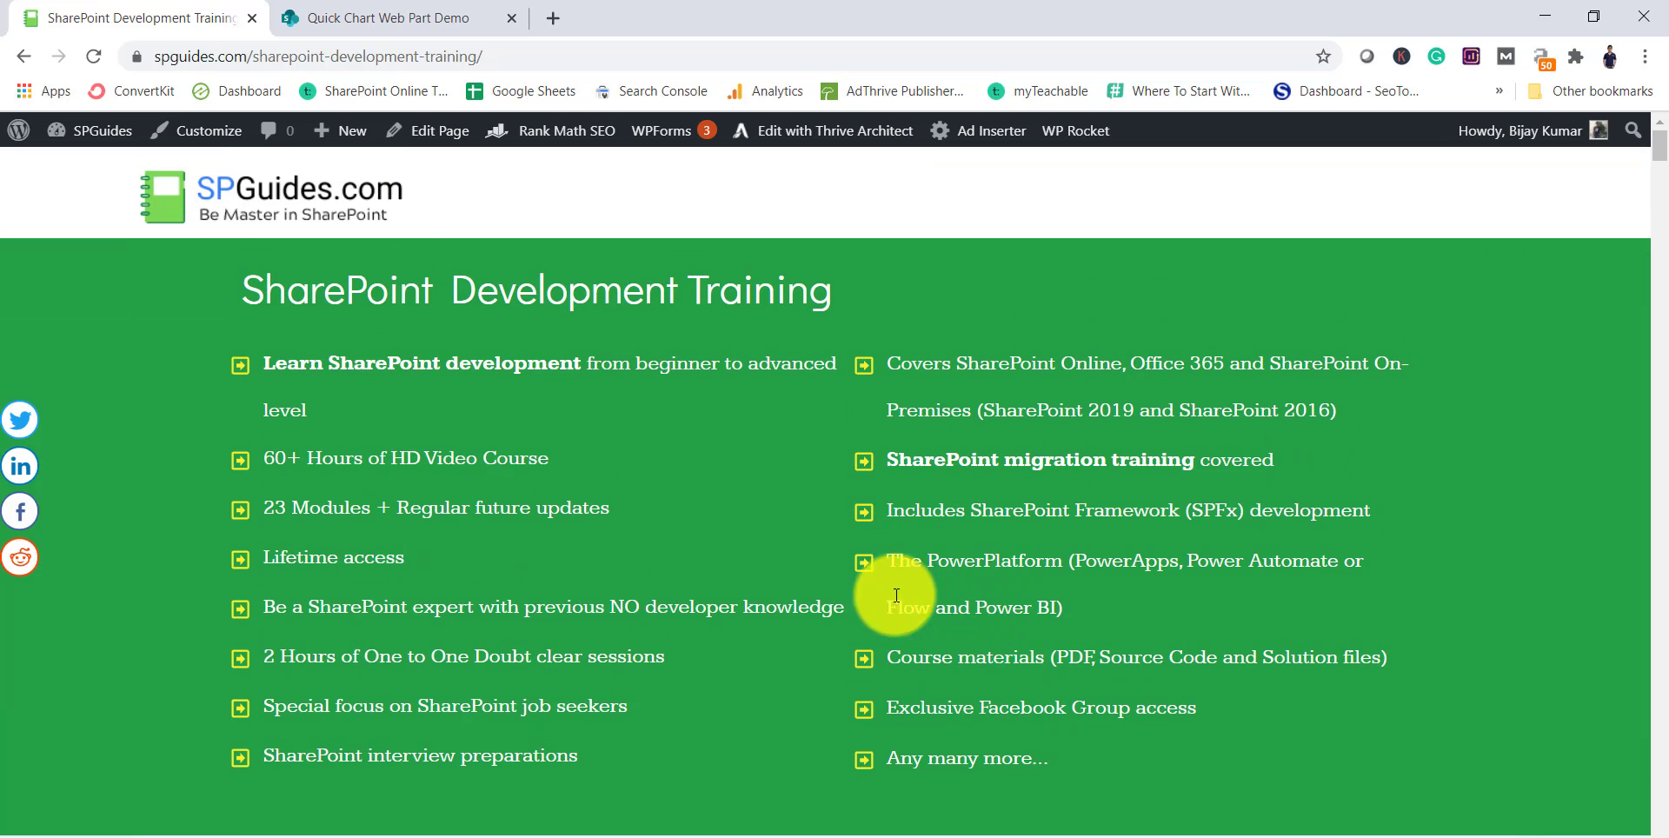
Return to the SharePoint site and open the Training Courses list.
left_click(417, 17)
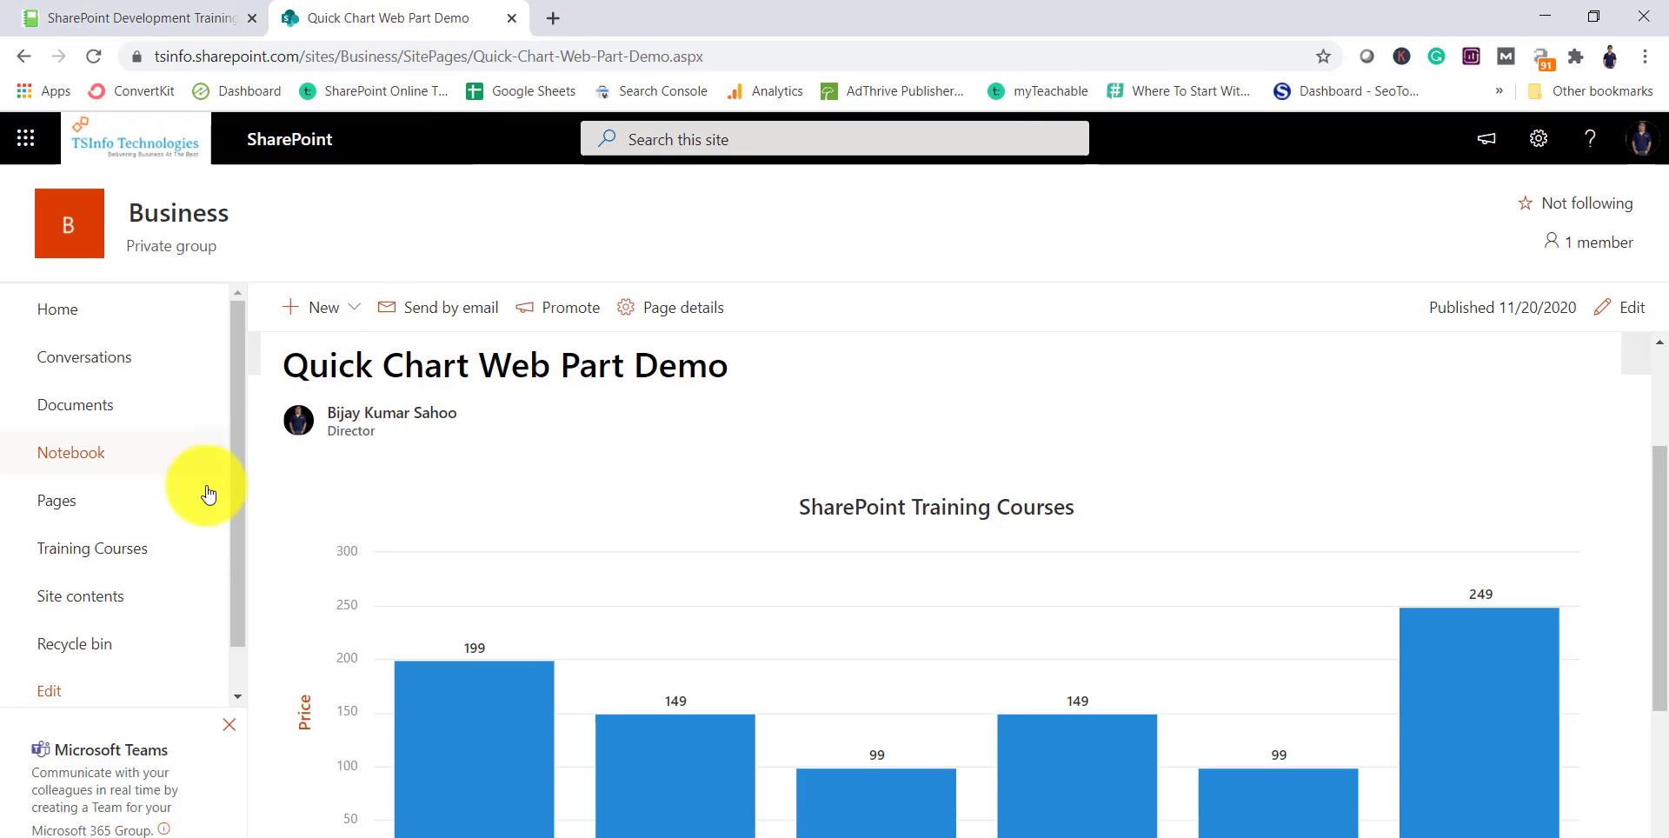
left_click(91, 550)
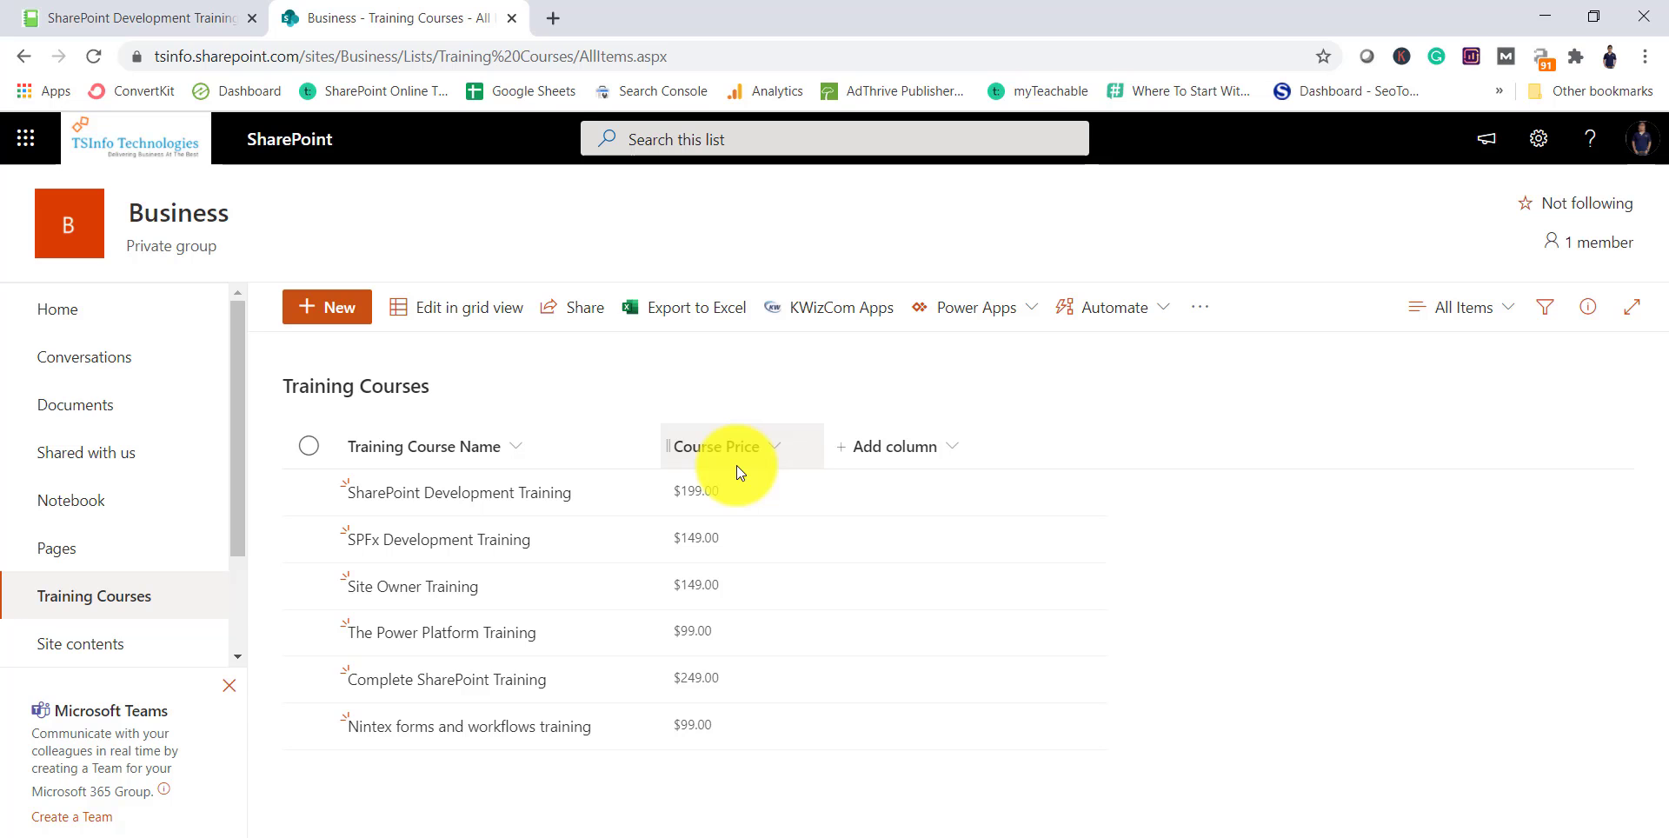
left_click(132, 21)
left_click(435, 19)
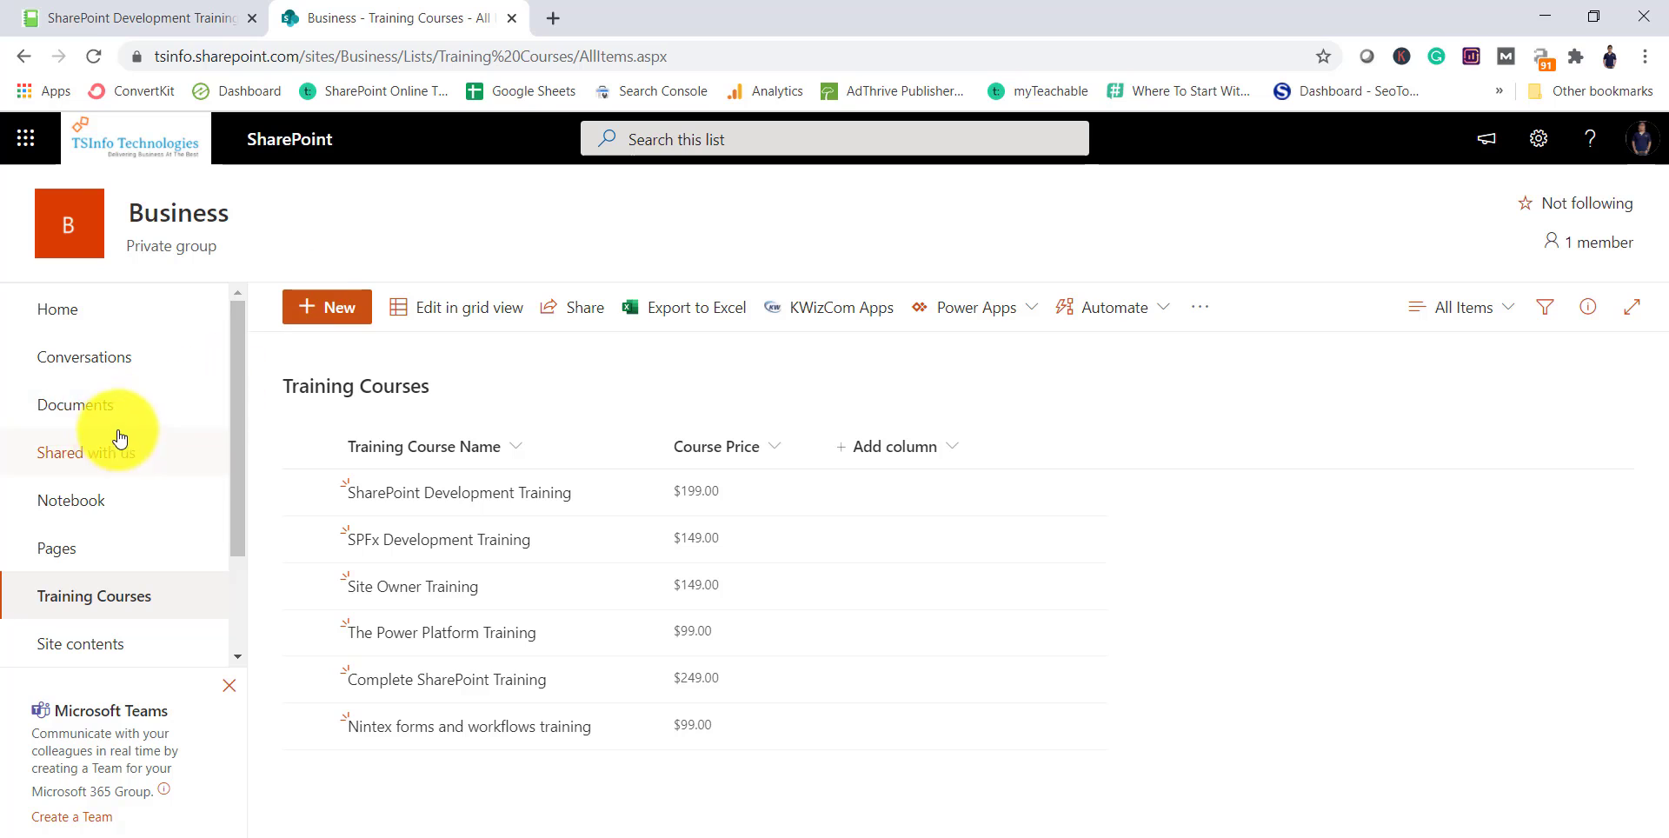
Open the site's Pages library and the Quick-Chart-Web-Part-Demo.aspx page.
left_click(67, 549)
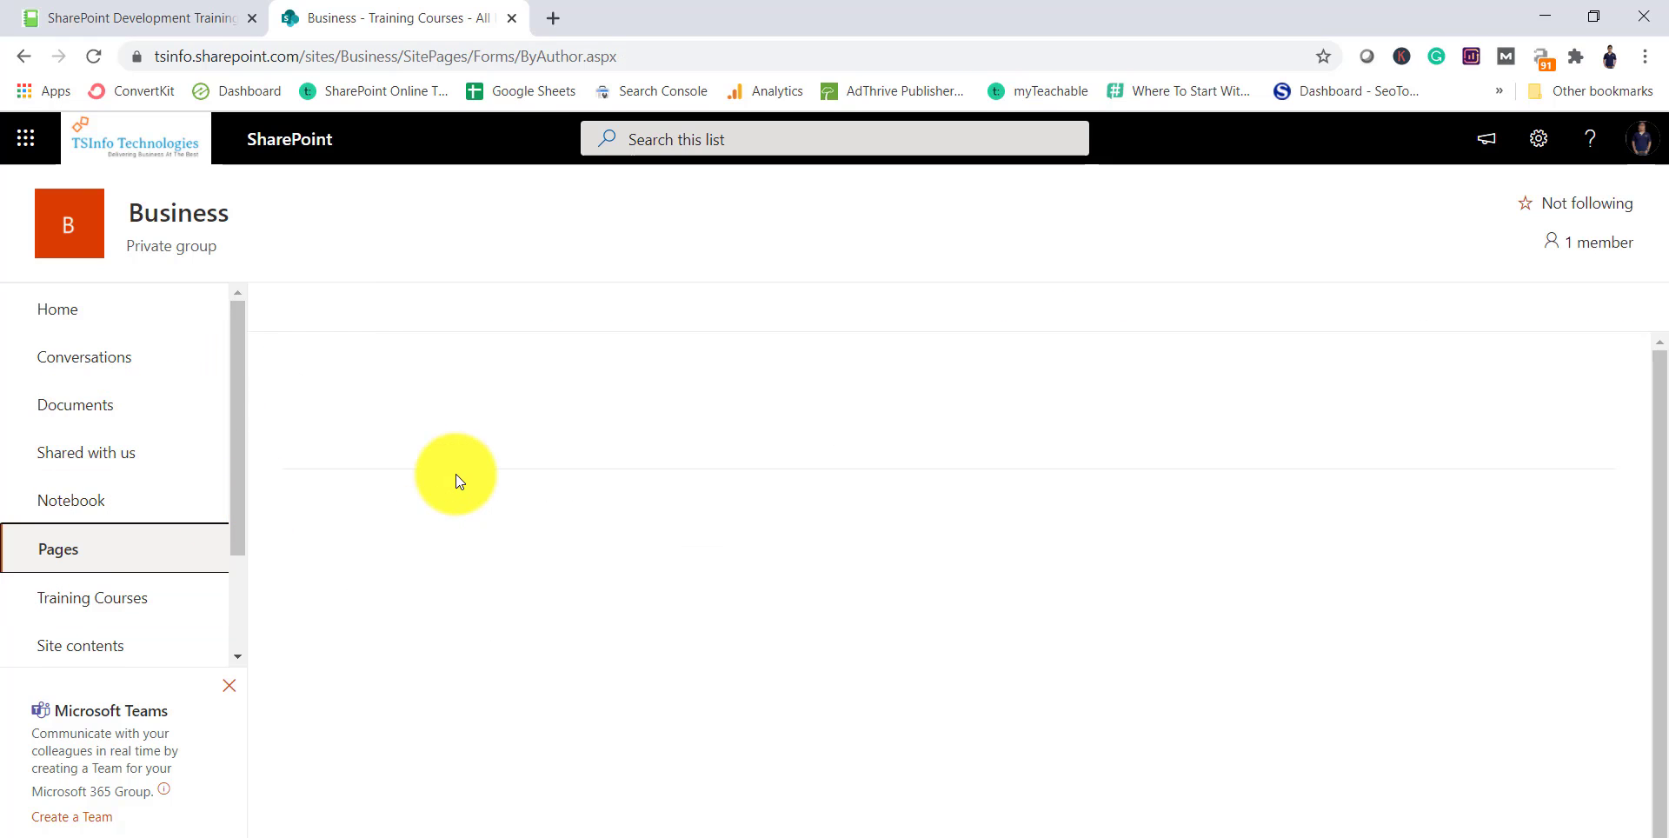
left_click(481, 545)
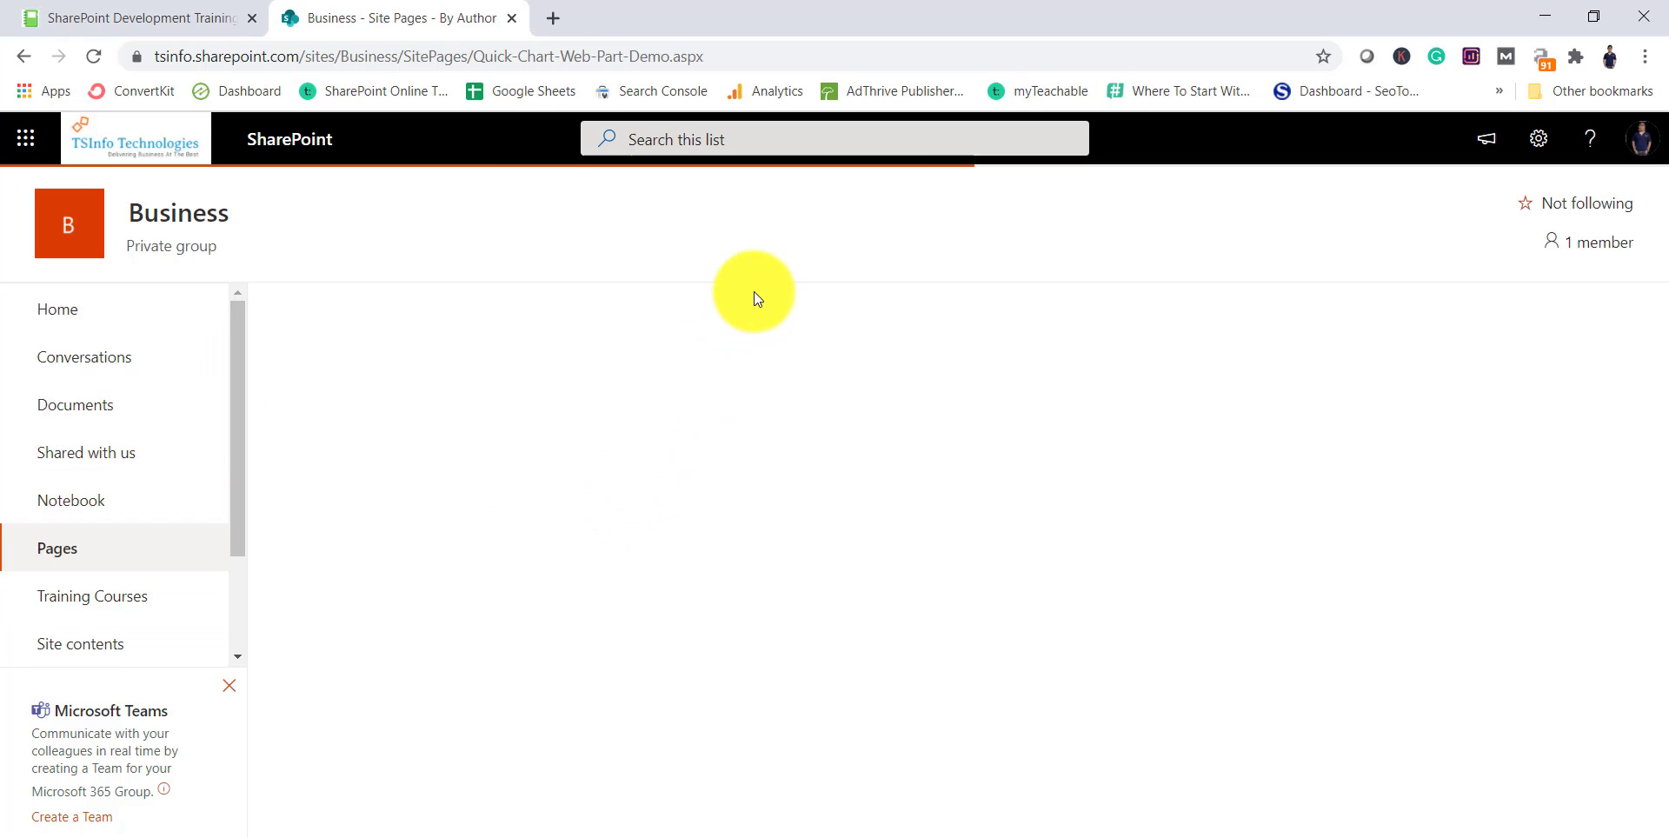
scroll(742, 549, "down", 5)
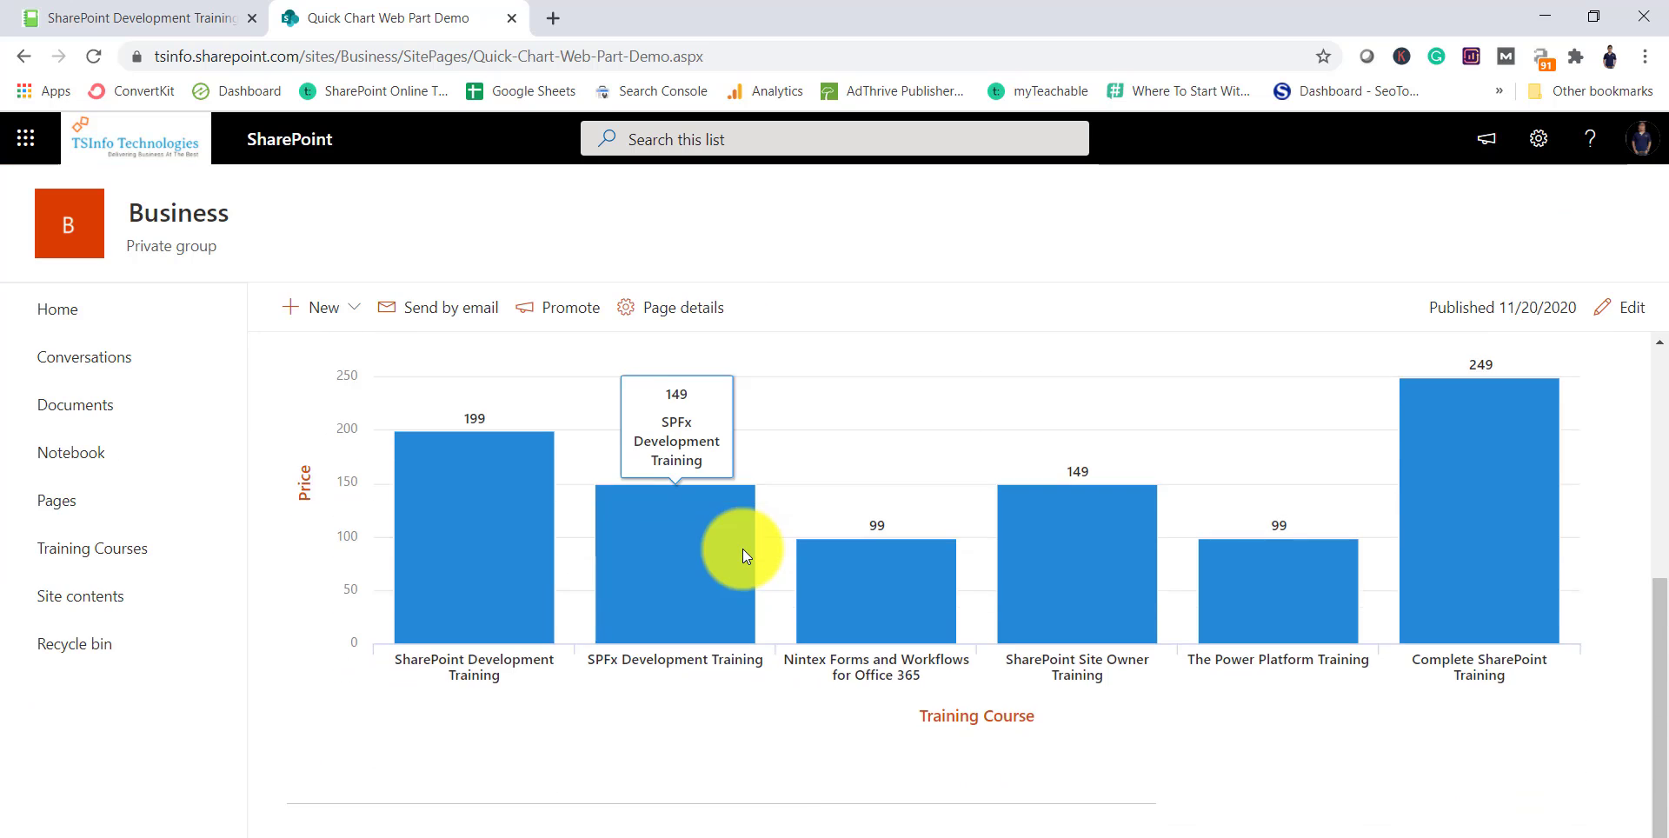
scroll(514, 357, "up", 4)
Put the page into edit mode and scroll below the existing chart.
left_click(1624, 309)
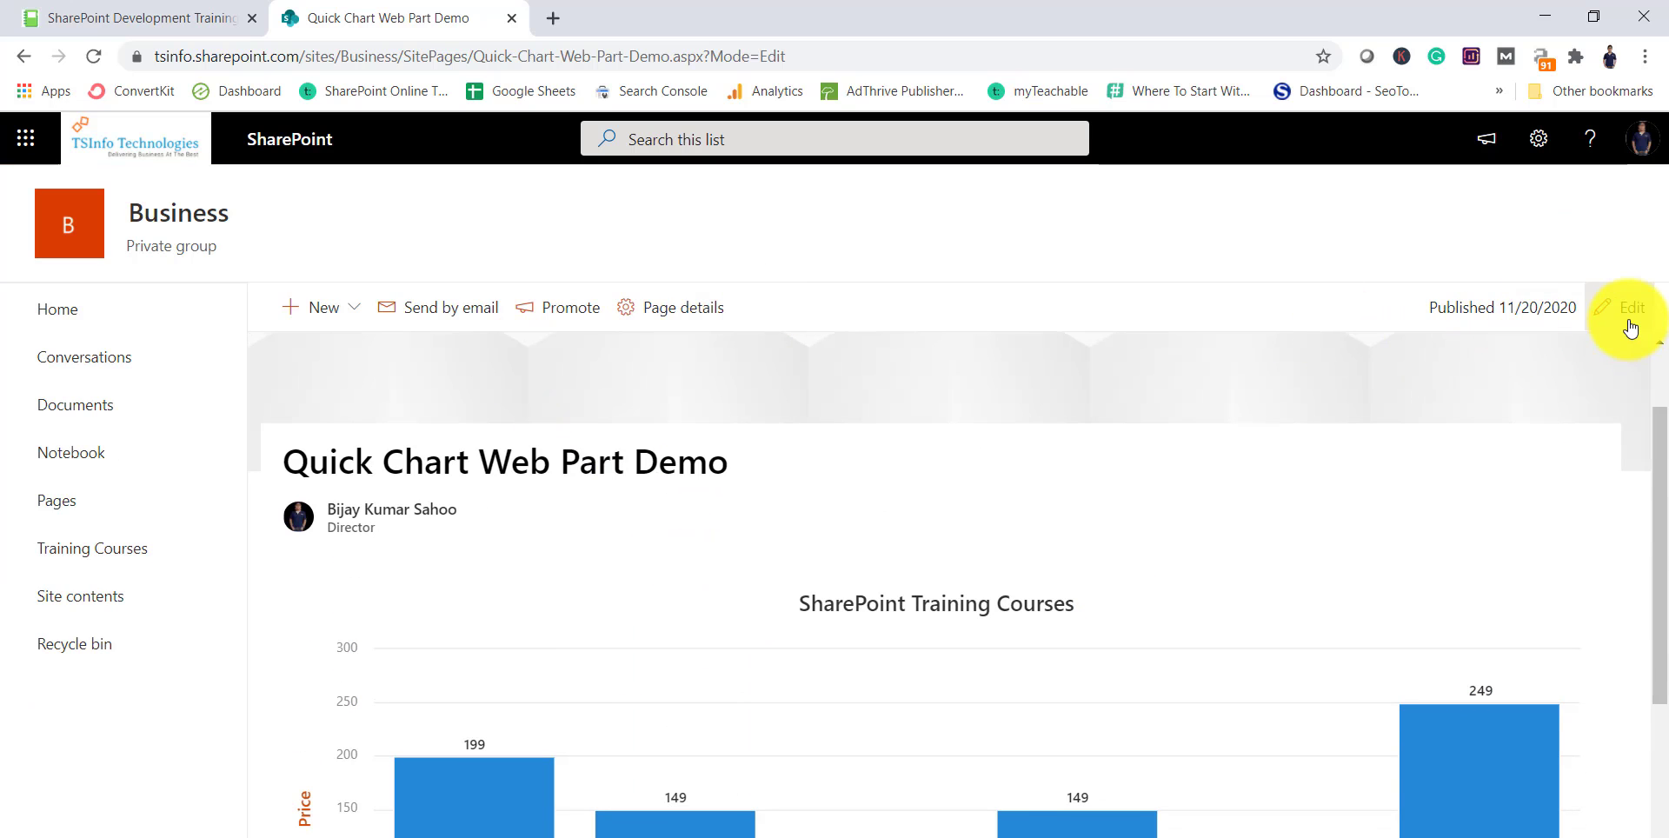
scroll(1495, 534, "down", 4)
scroll(1391, 574, "down", 1)
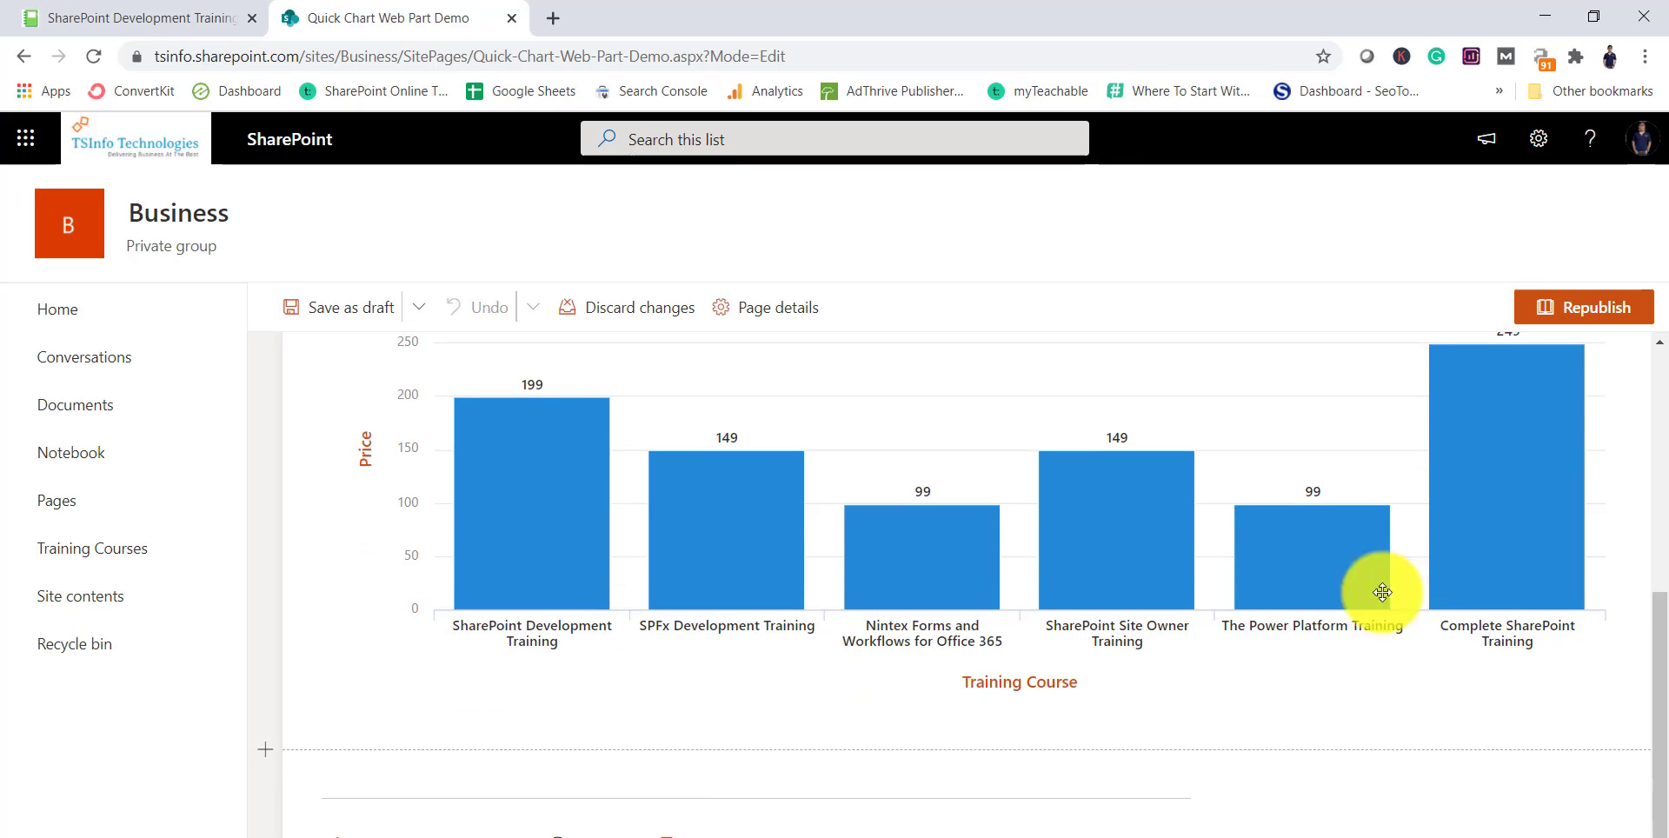
scroll(1390, 574, "up", 1)
scroll(1408, 559, "down", 1)
scroll(1336, 678, "down", 1)
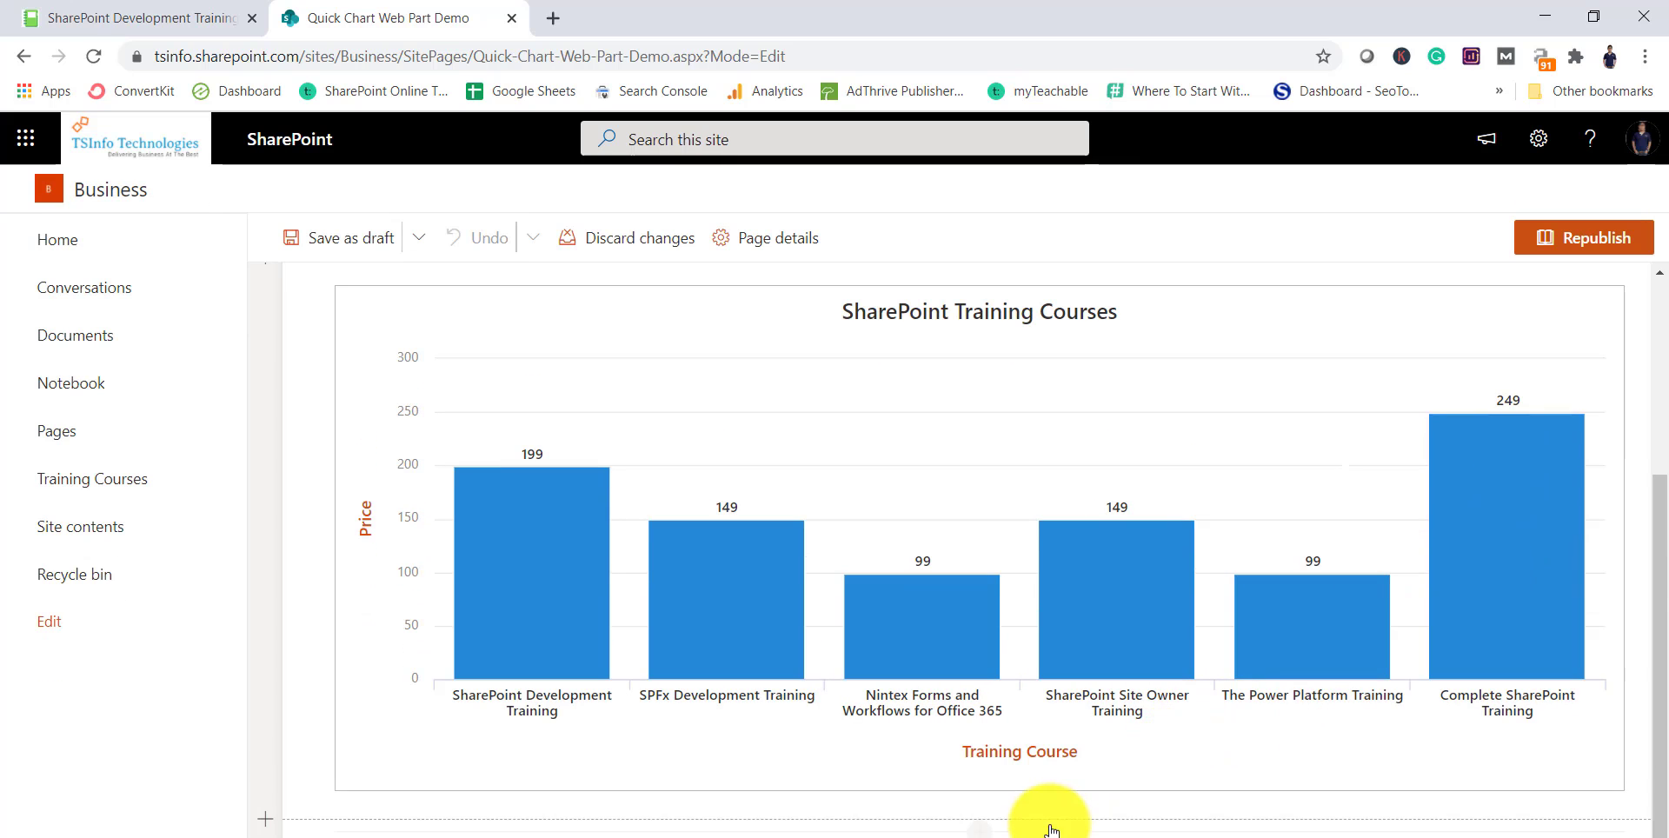
Add a second Quick chart below the first and open its settings.
left_click(981, 827)
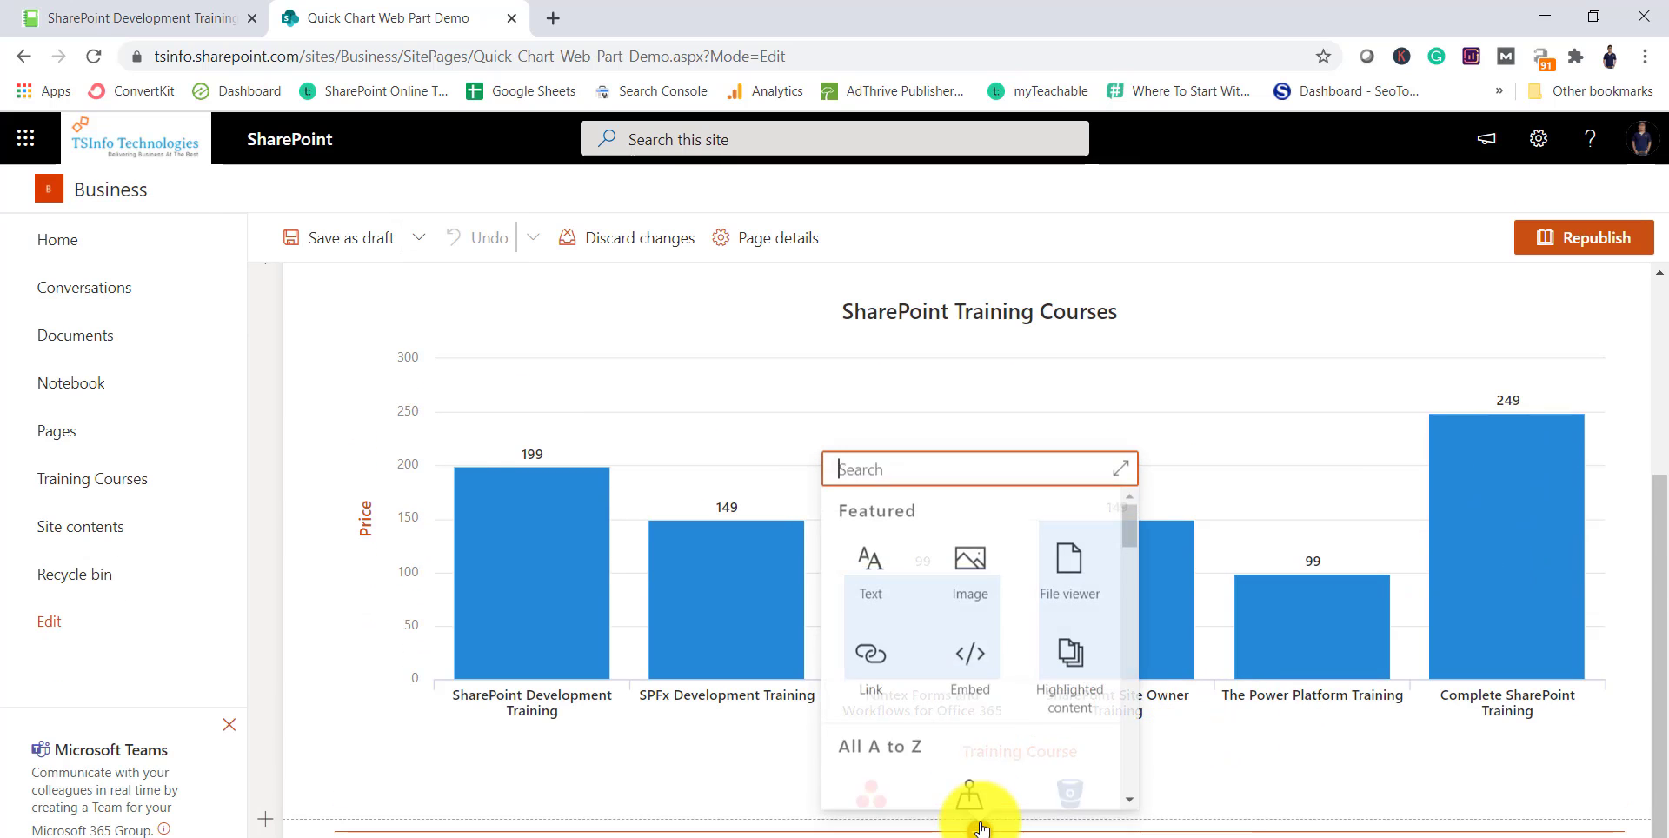
type("qu")
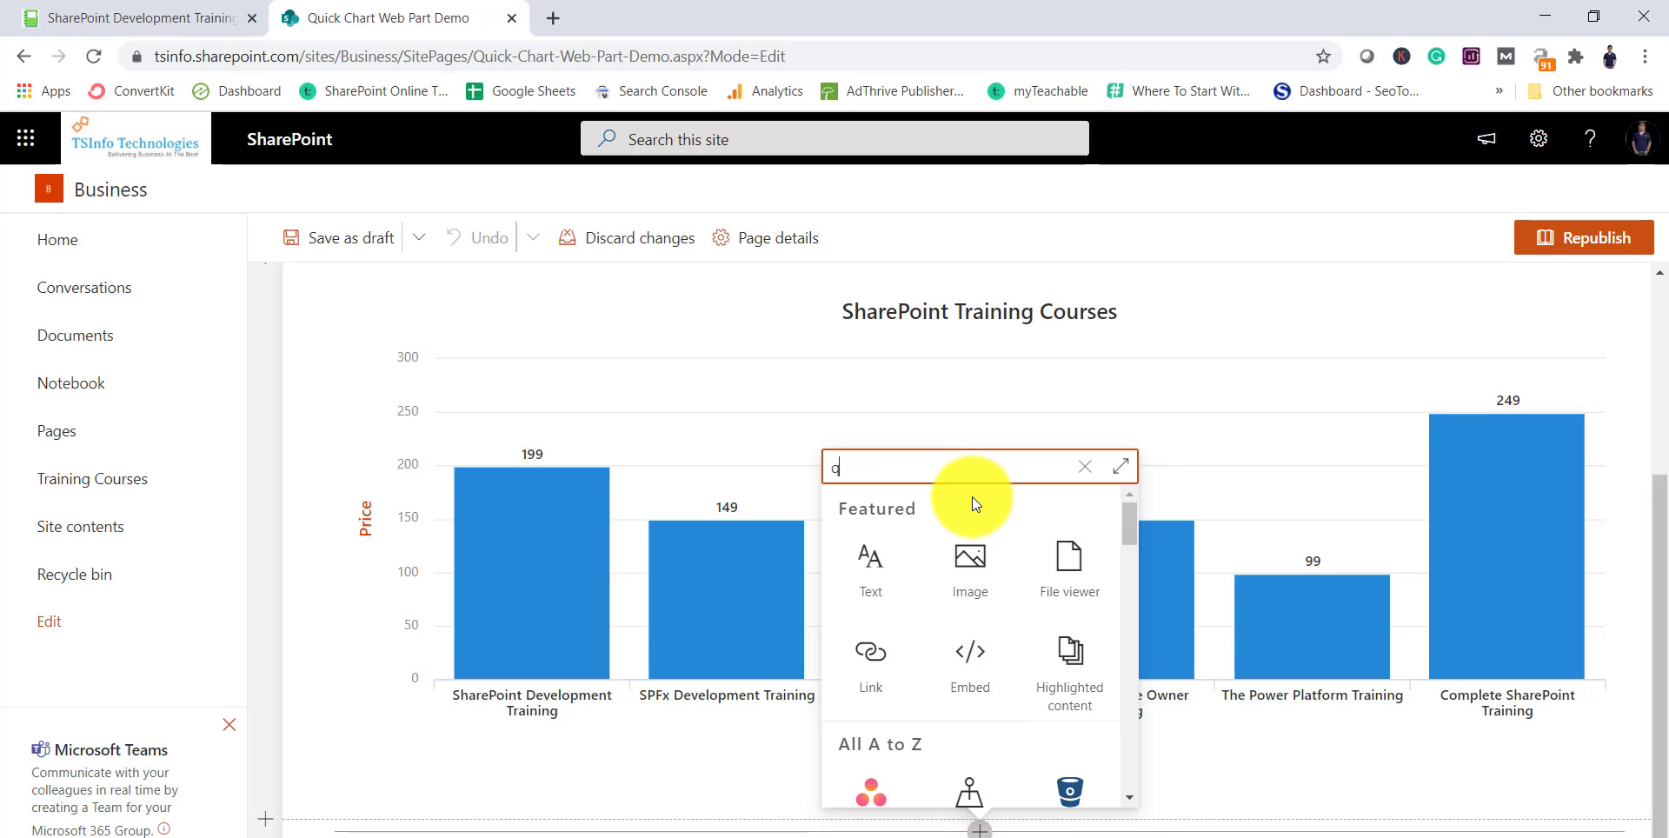
left_click(869, 560)
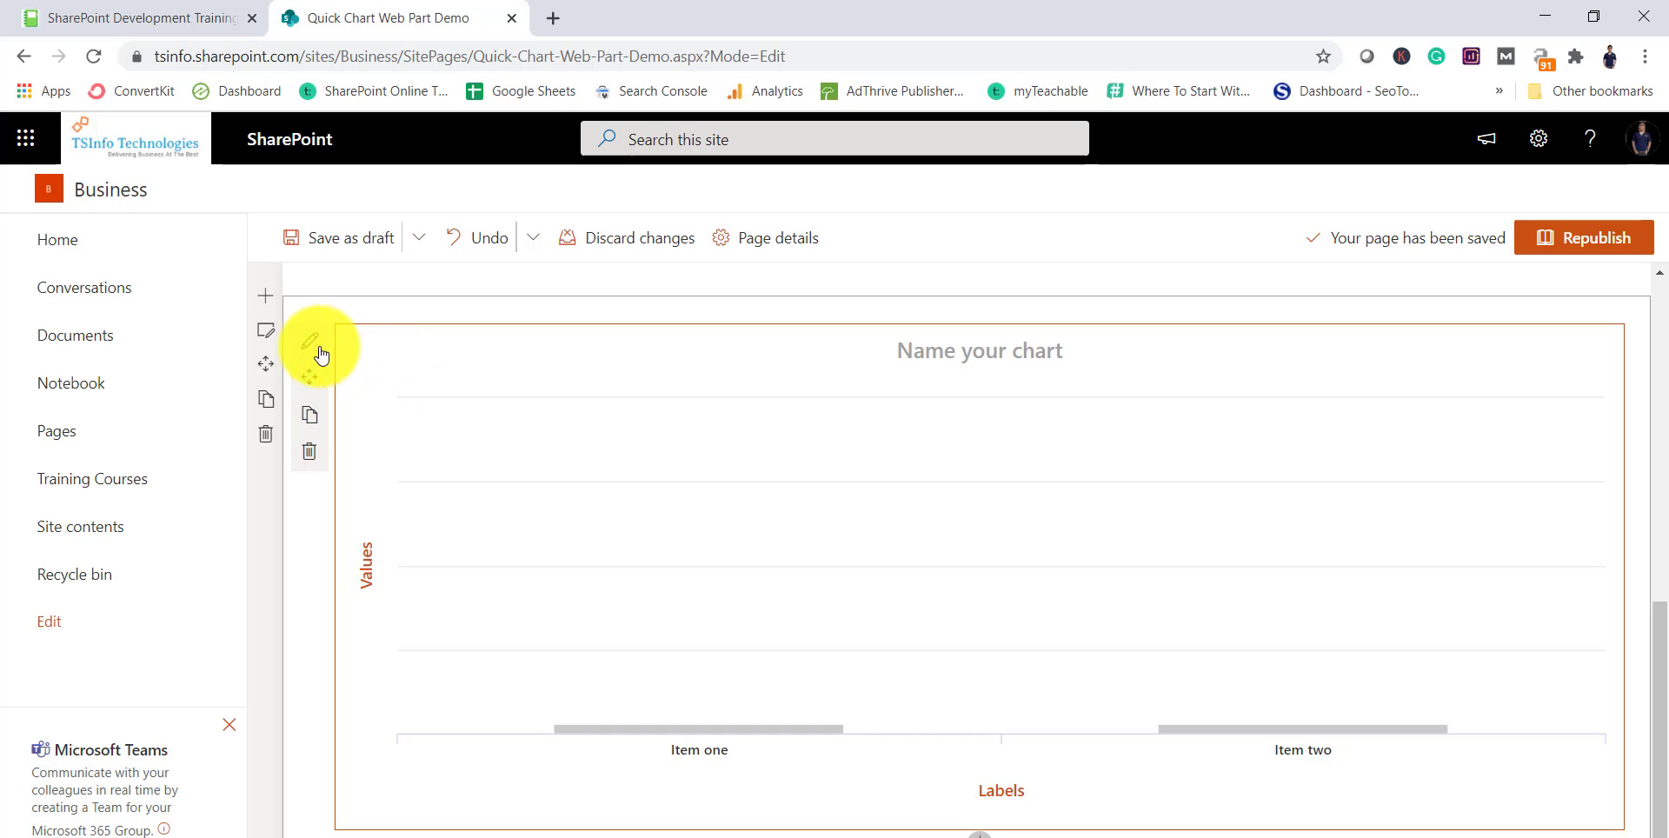
left_click(310, 341)
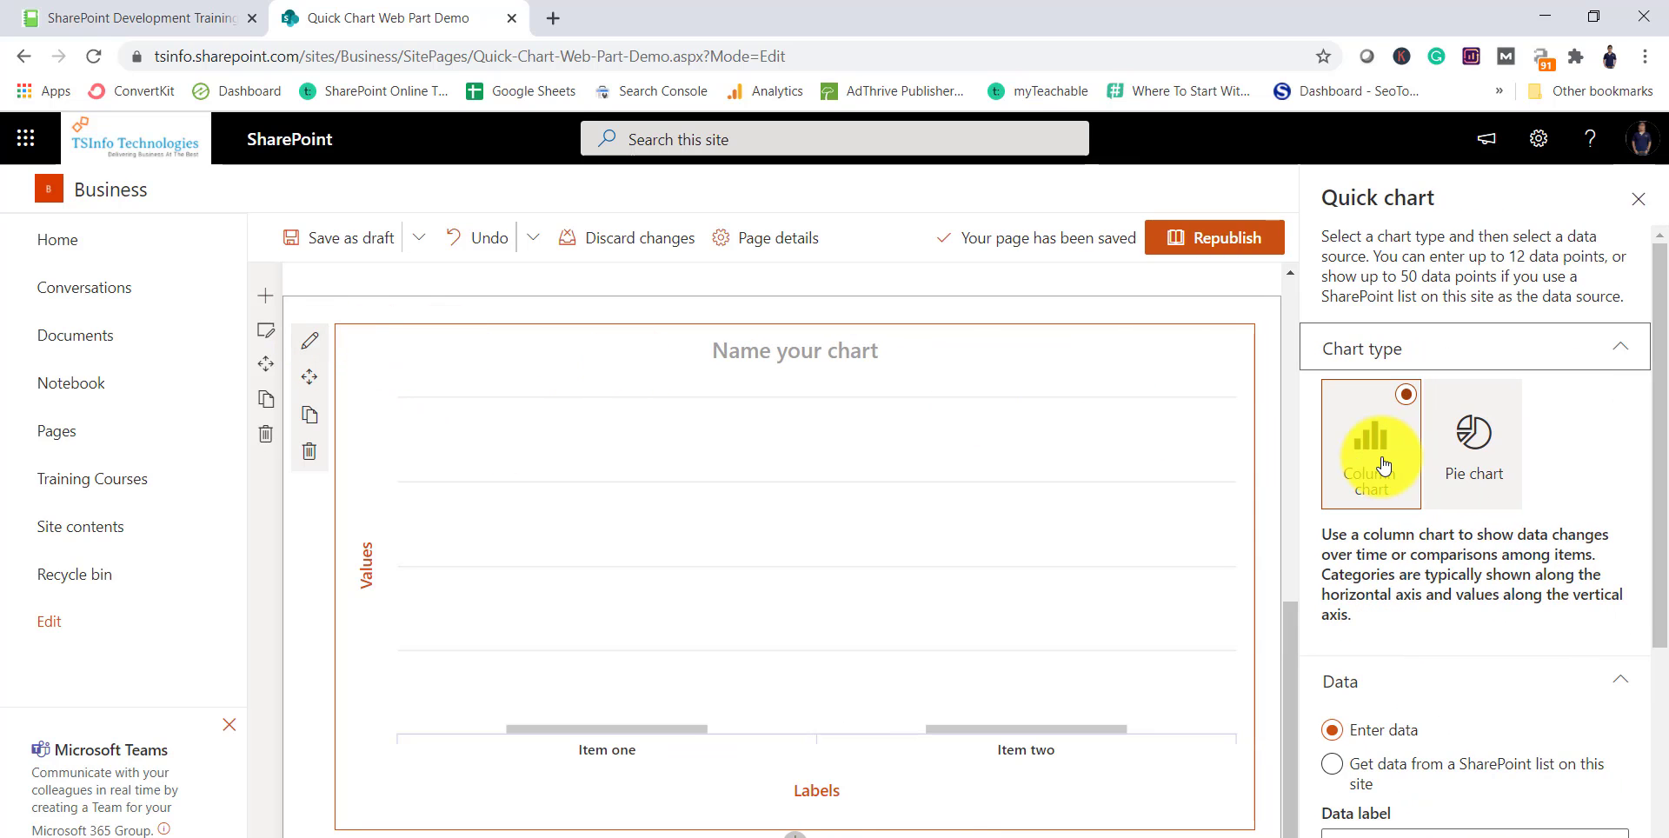
Choose Pie chart, select 'Get data from a SharePoint list on this site', and pick Training Courses.
left_click(1490, 461)
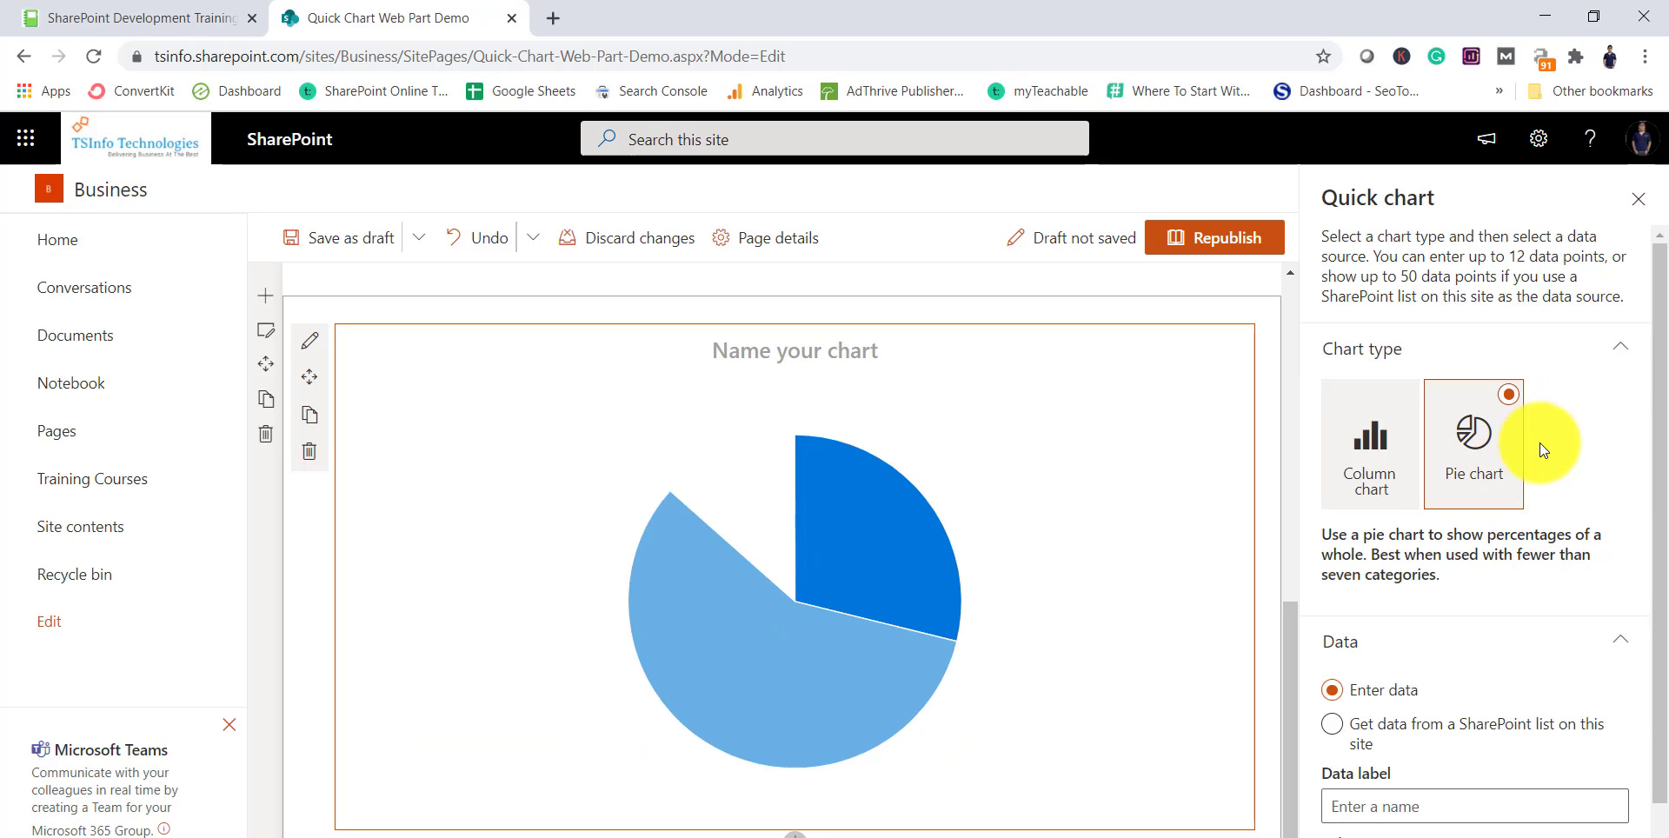
scroll(1540, 448, "down", 1)
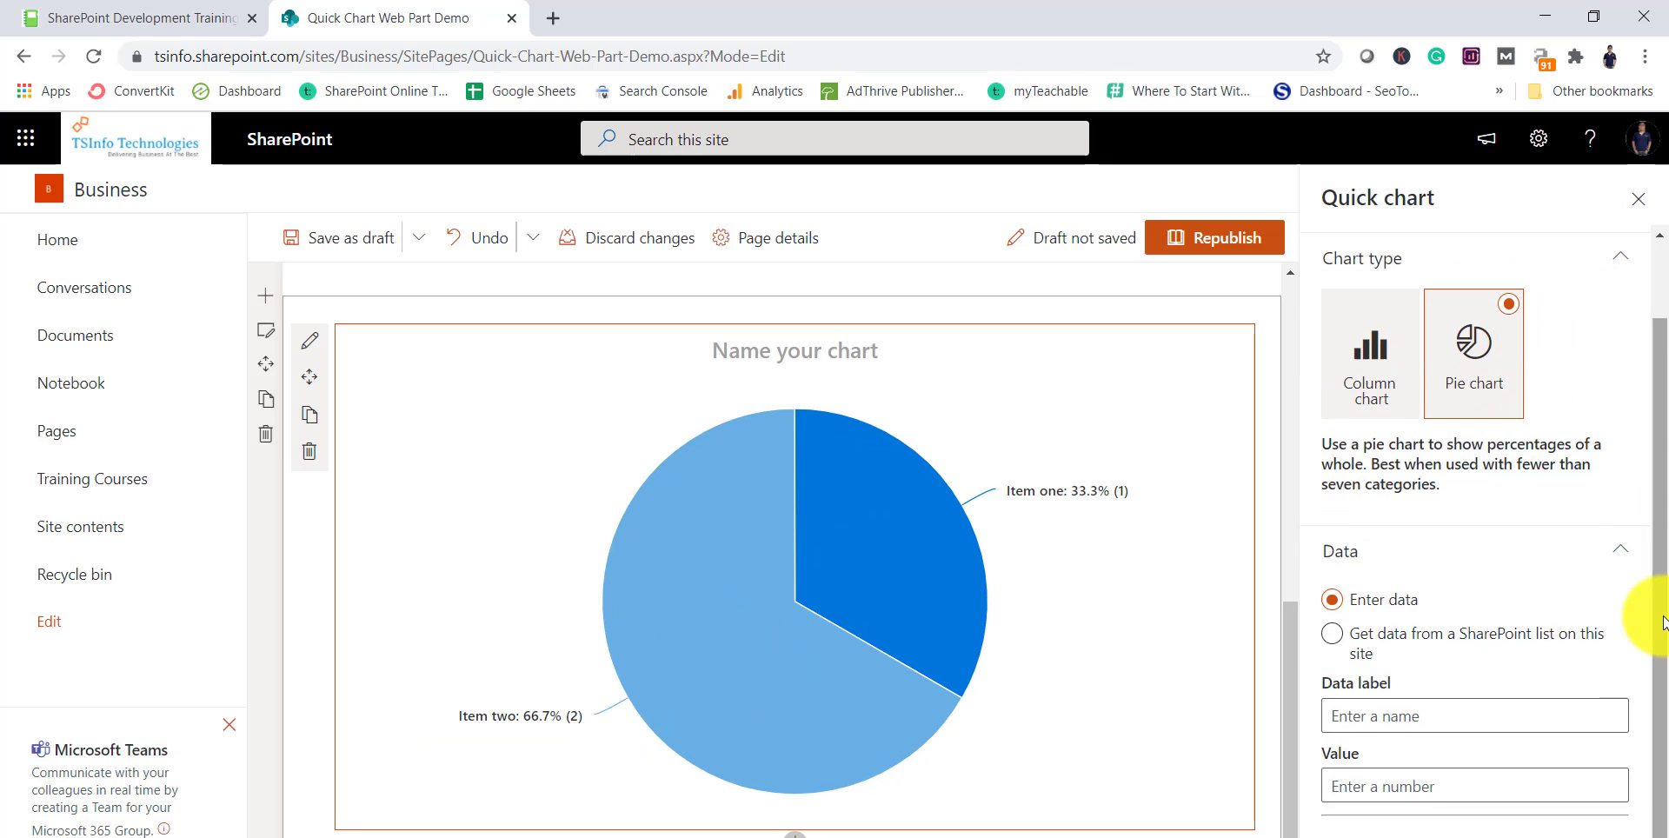
left_click(1334, 633)
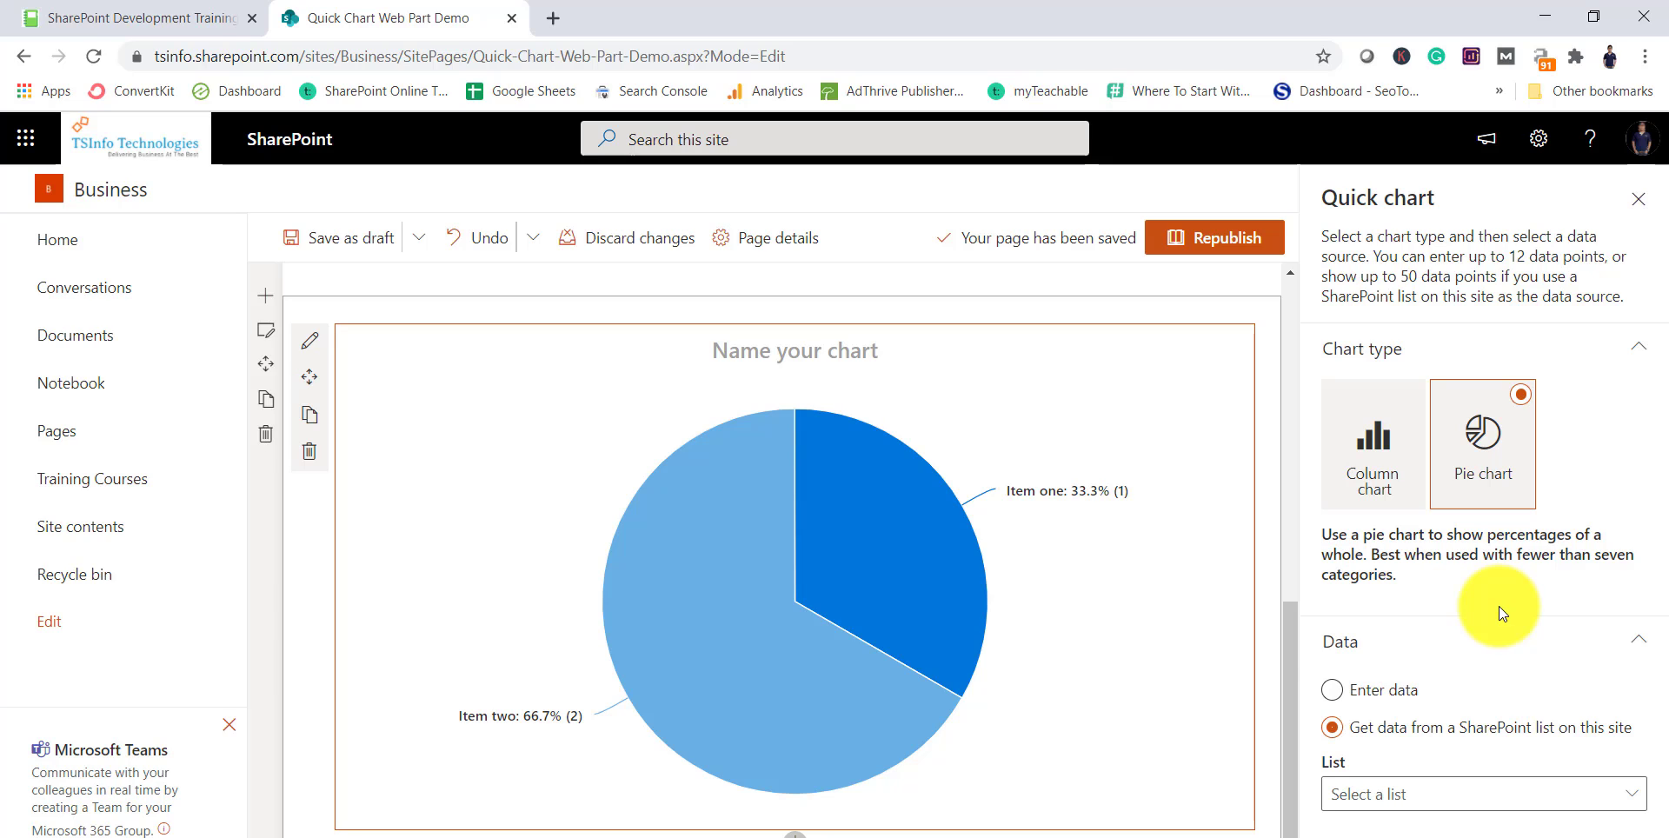
left_click(1506, 798)
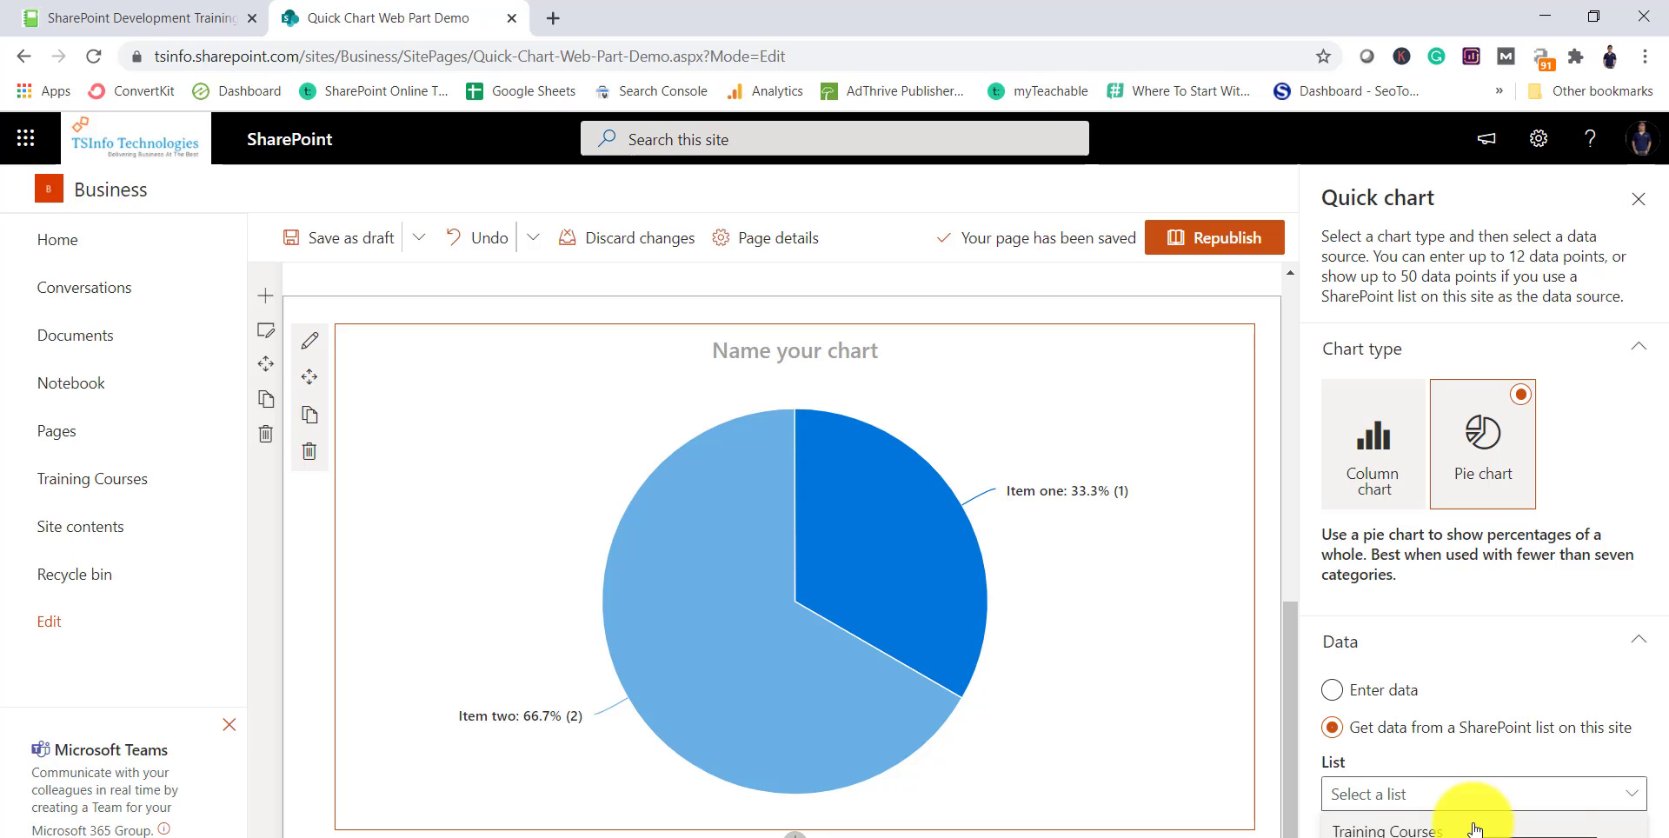
left_click(1475, 829)
Make the pie chart plot Course Price labelled by Title, then close its settings pane.
scroll(1536, 549, "down", 1)
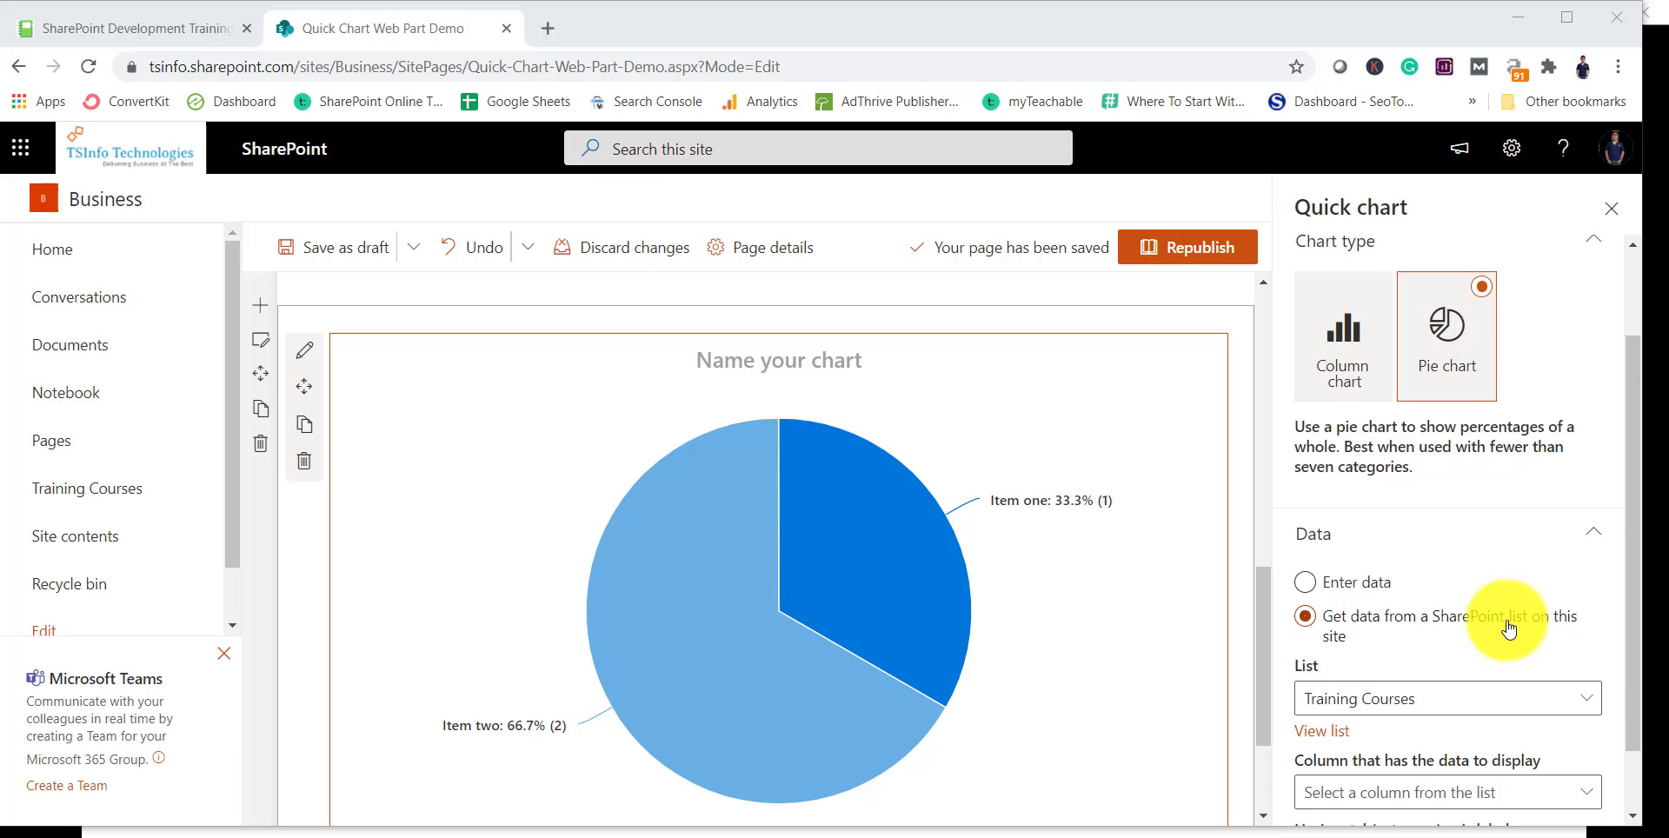
scroll(1508, 627, "down", 1)
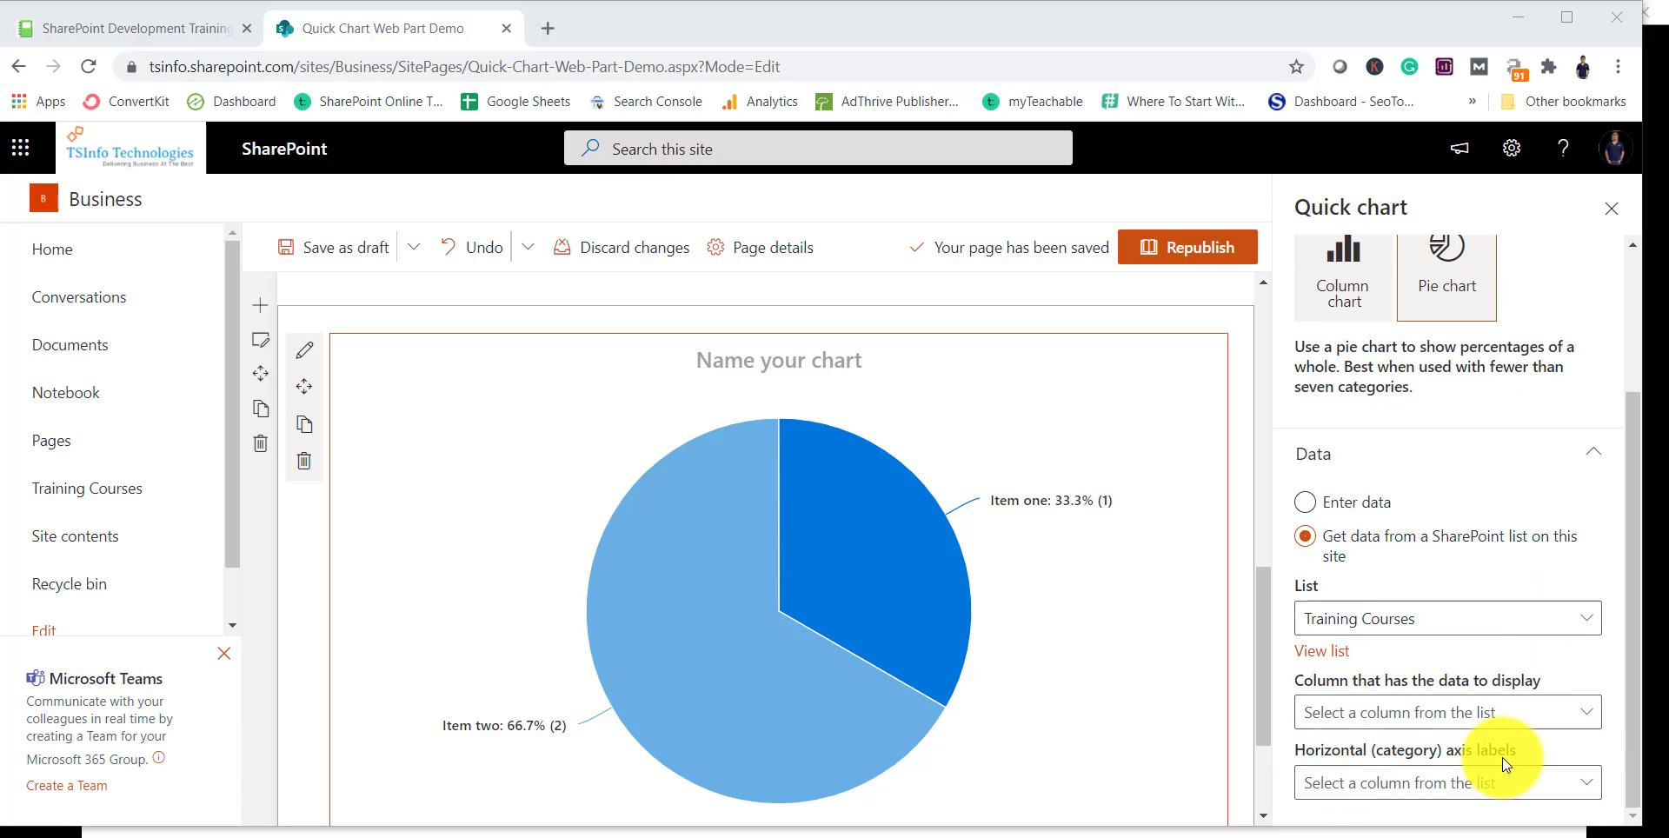
left_click(1389, 716)
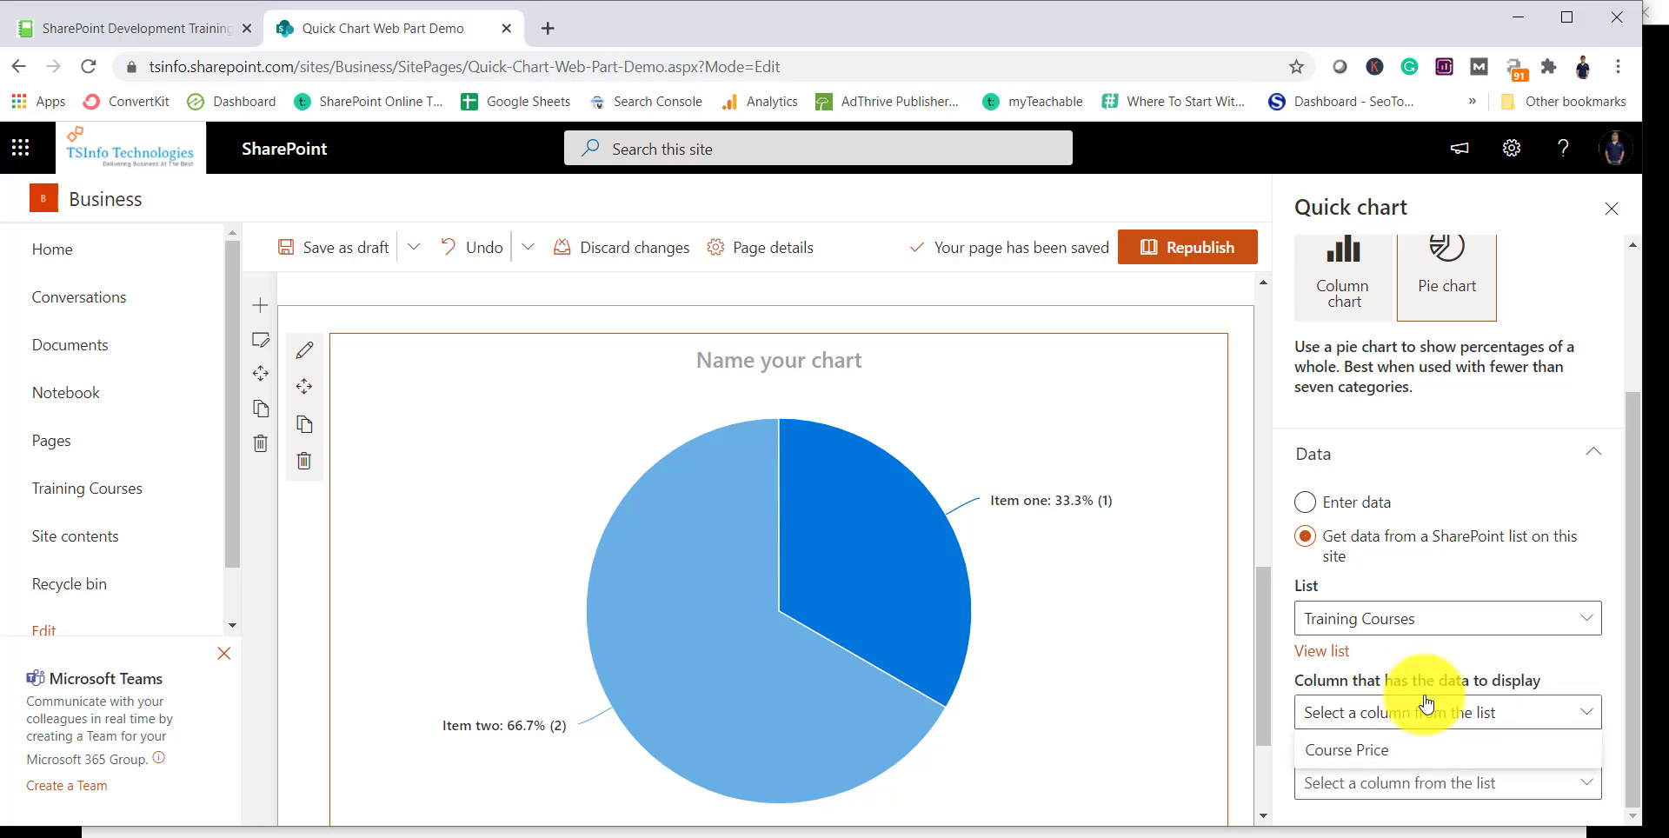
left_click(1356, 755)
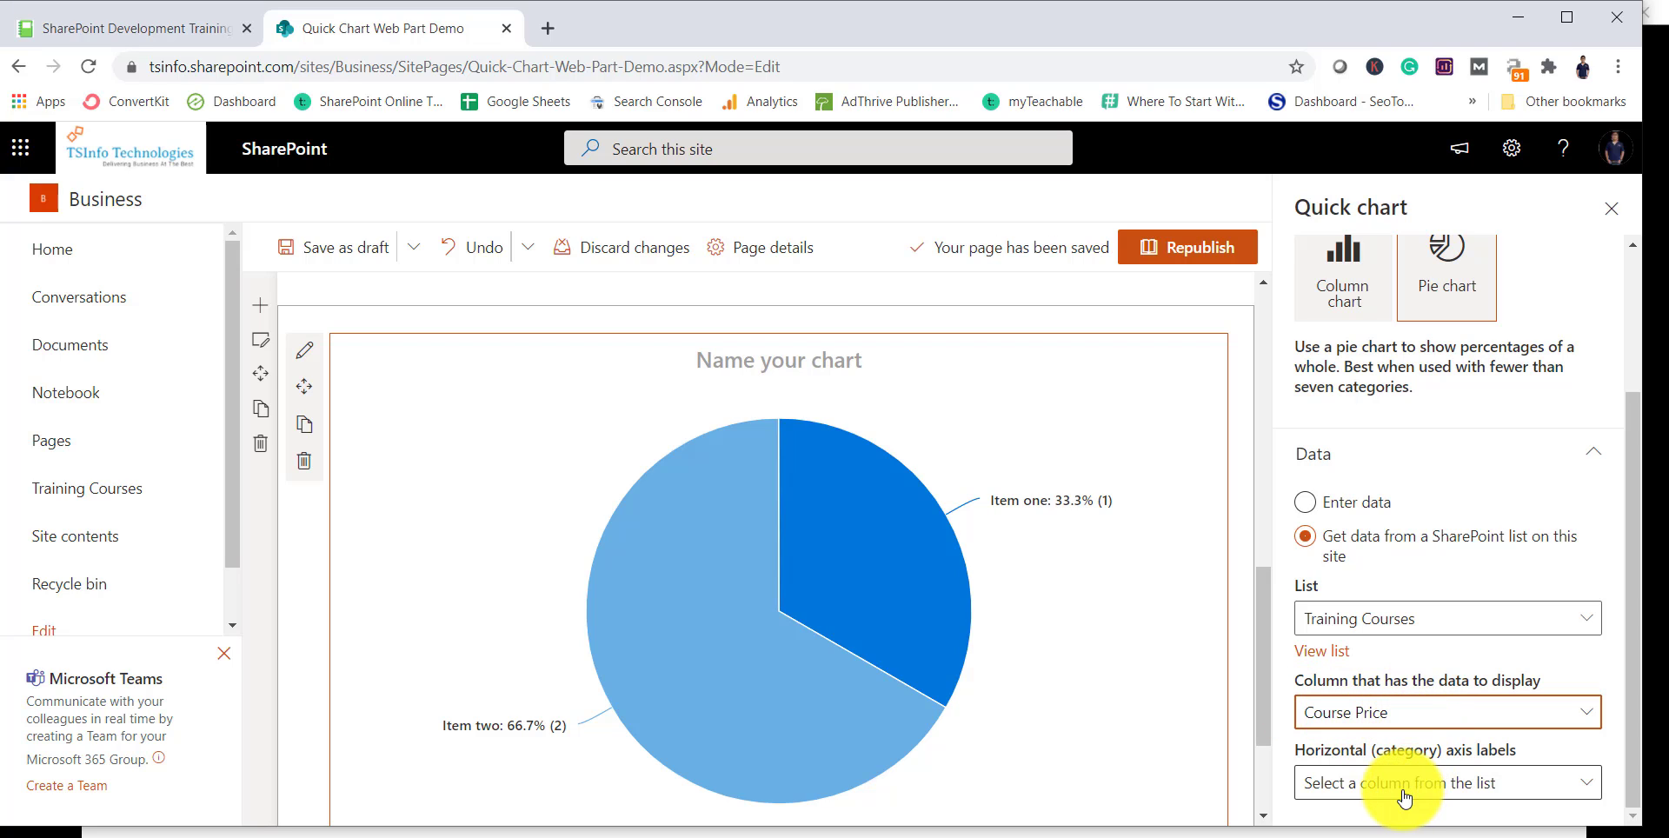
left_click(1402, 796)
left_click(1389, 752)
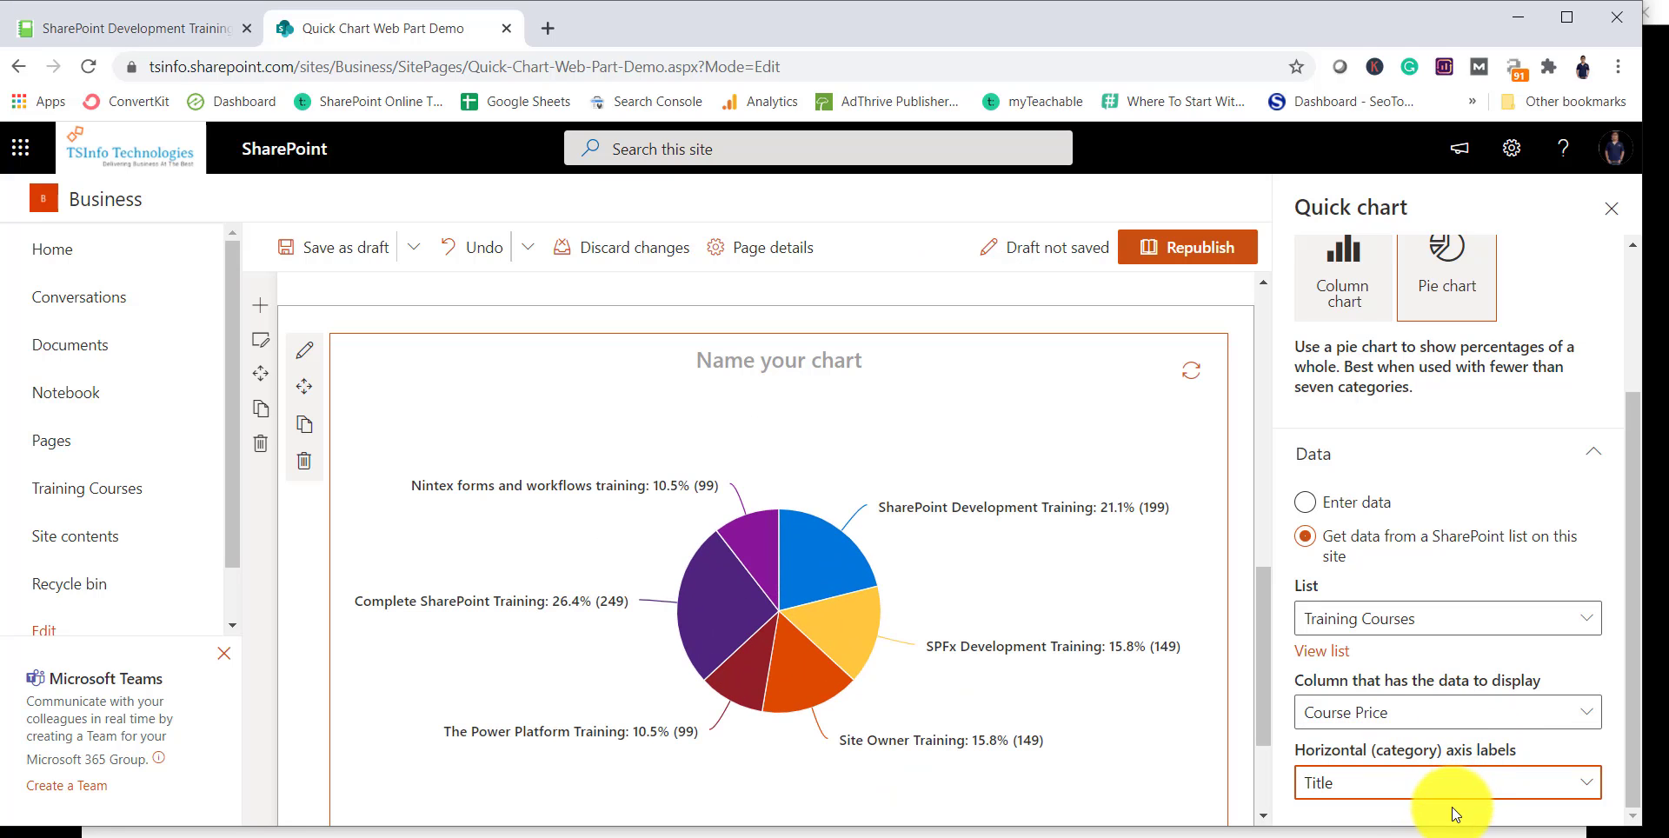
mouse_move(978, 596)
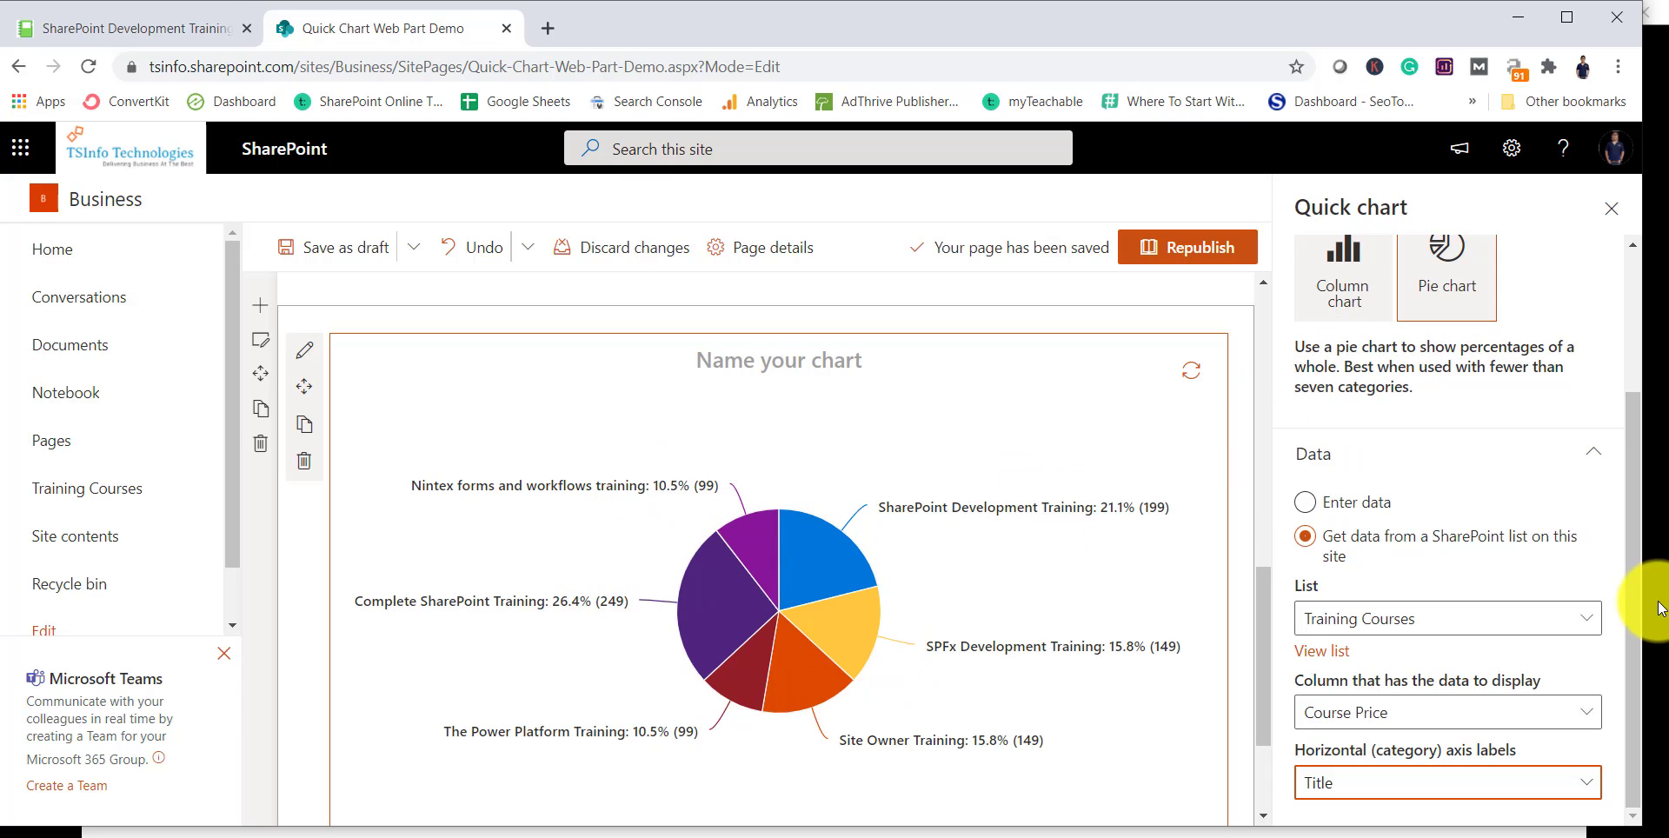
left_click(1611, 208)
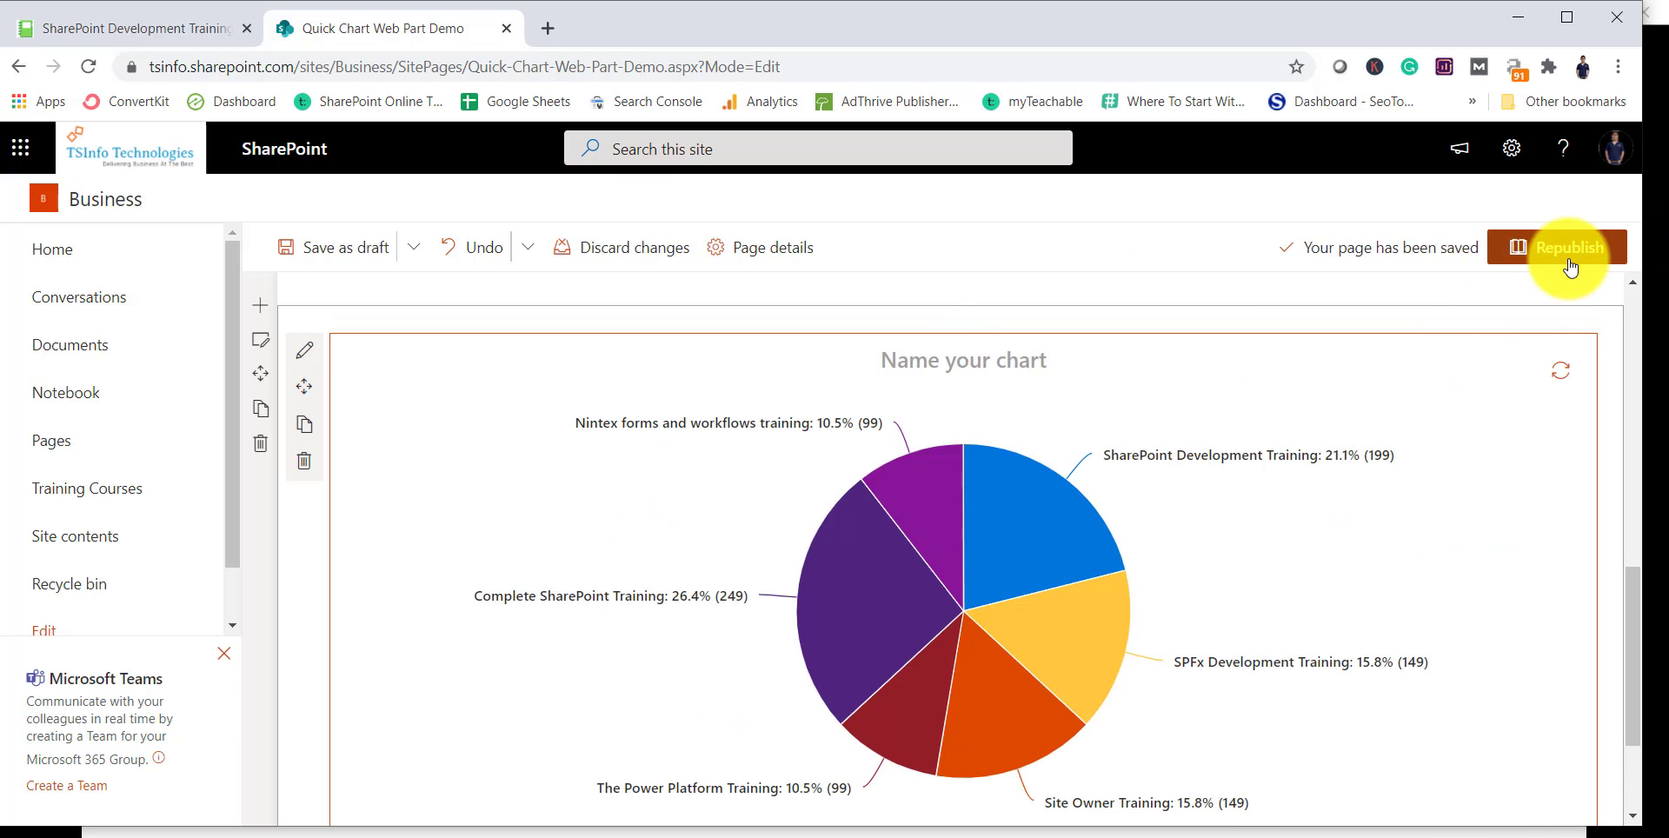
Republish the Quick Chart Web Part Demo page and select its URL in the address bar.
left_click(1560, 252)
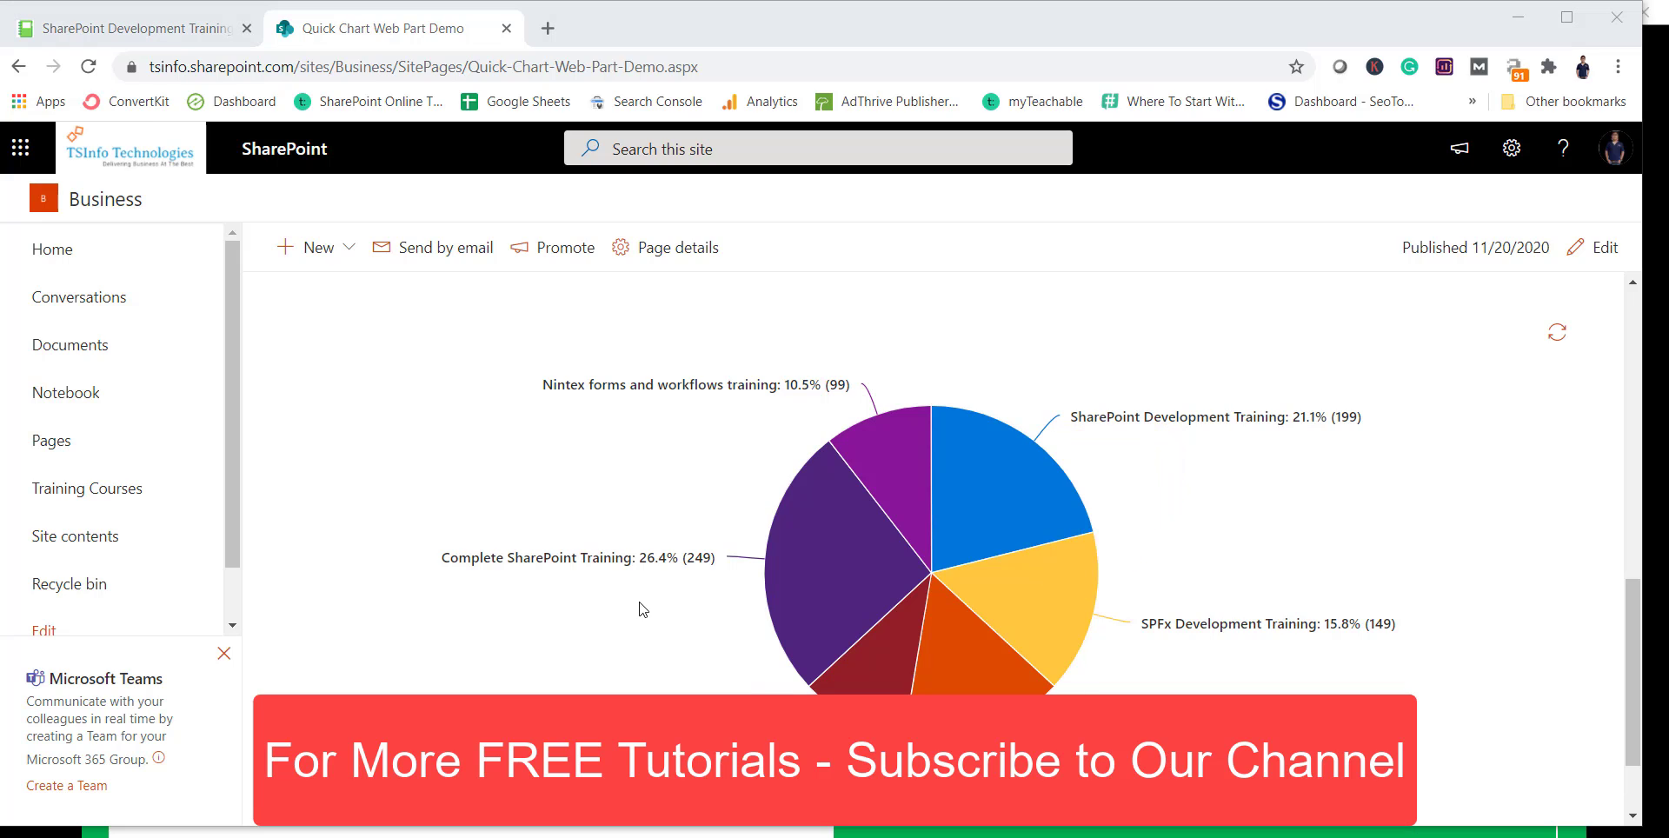
scroll(656, 598, "up", 6)
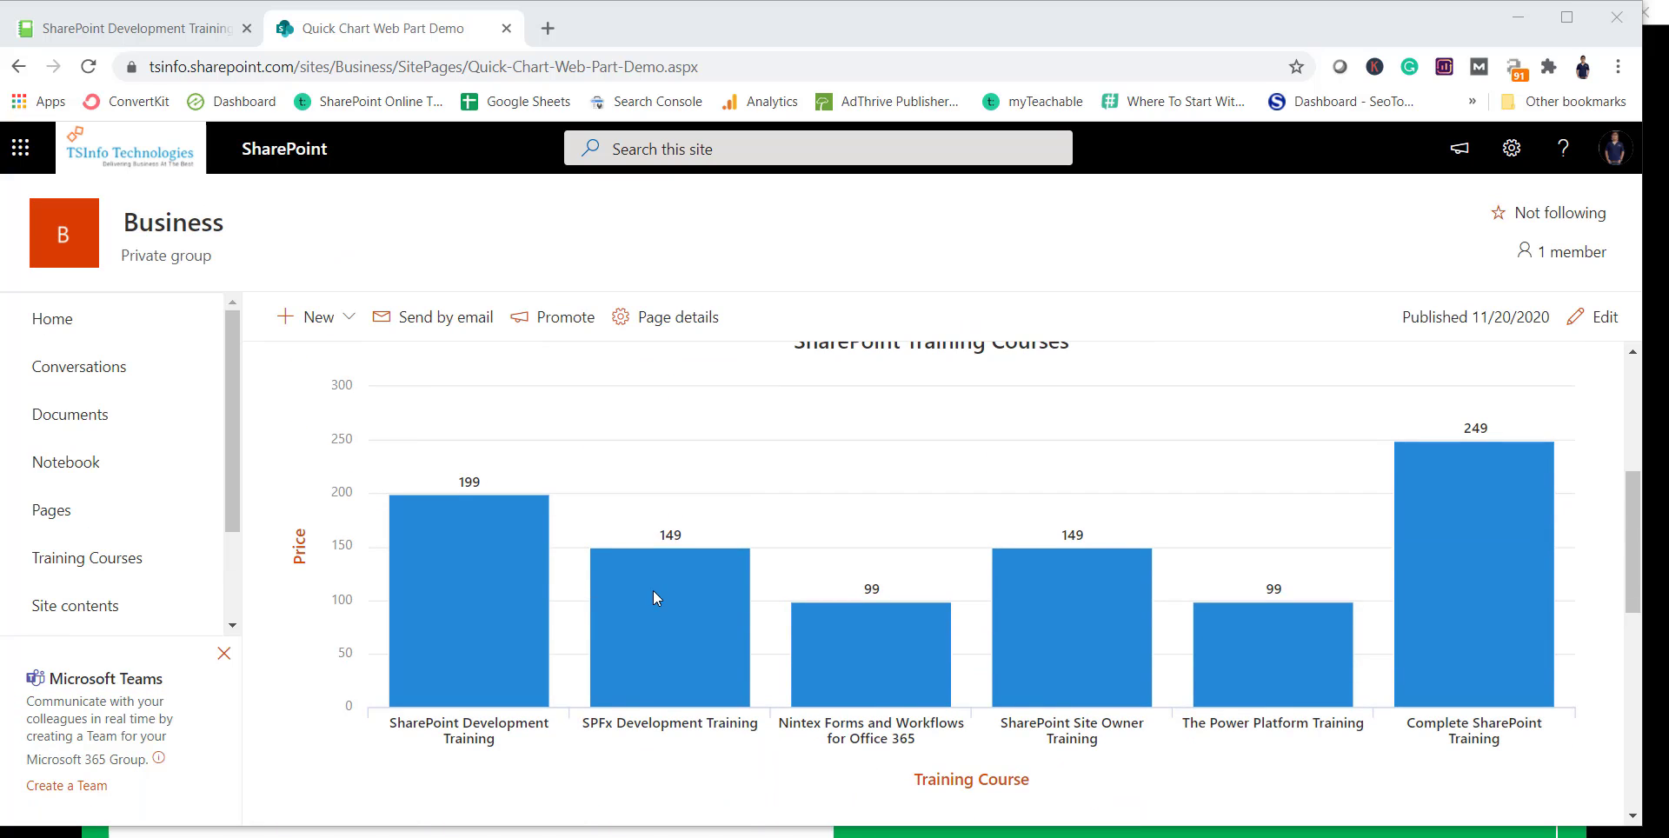
scroll(653, 595, "up", 1)
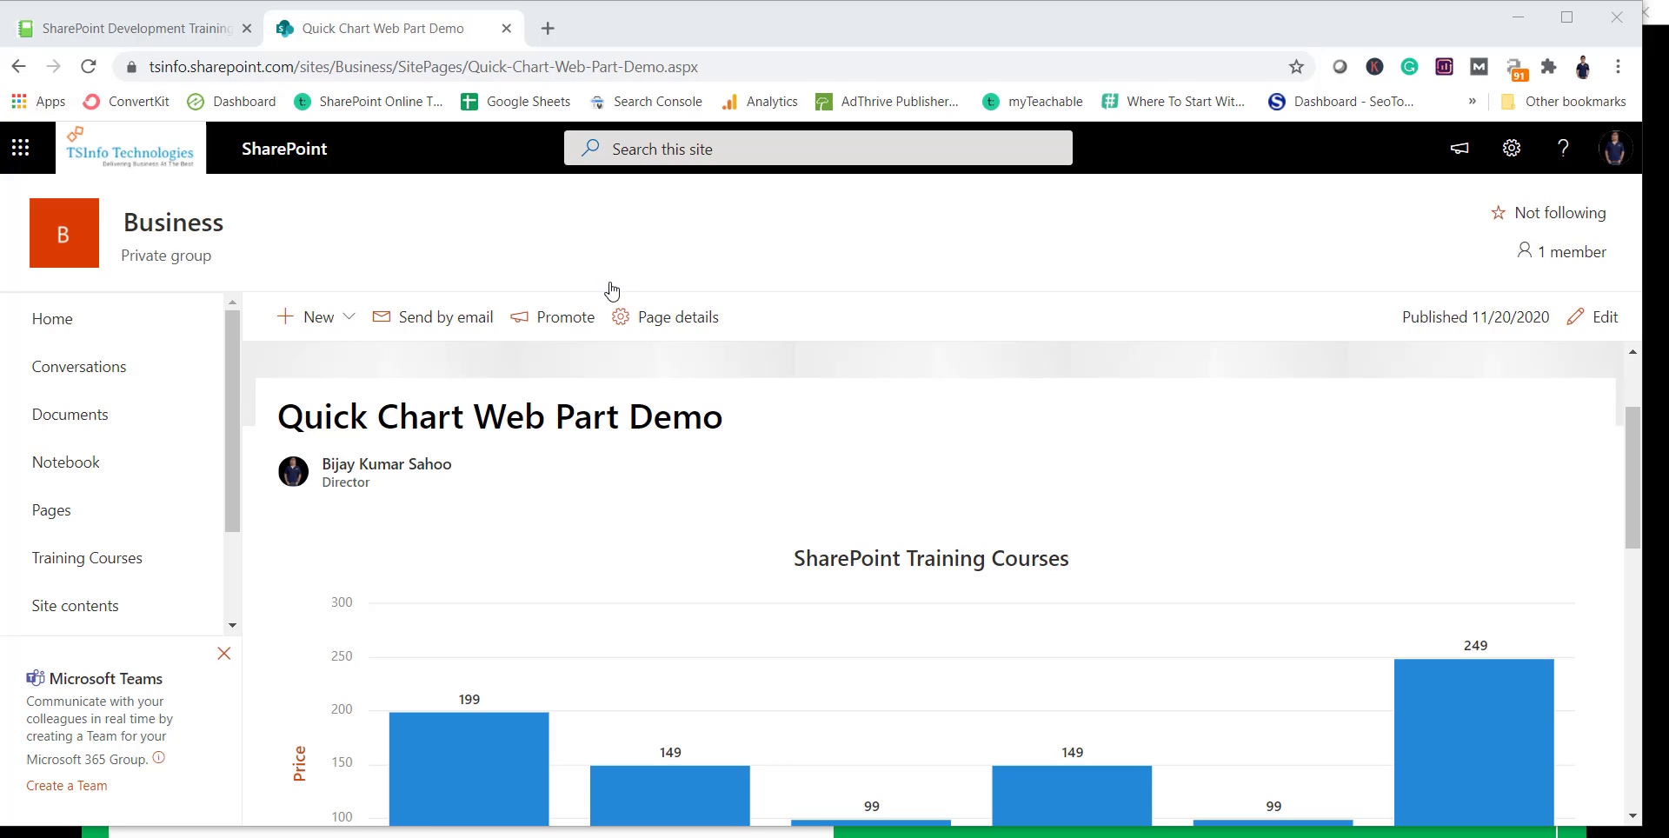
left_click(662, 70)
key("ctrl+c")
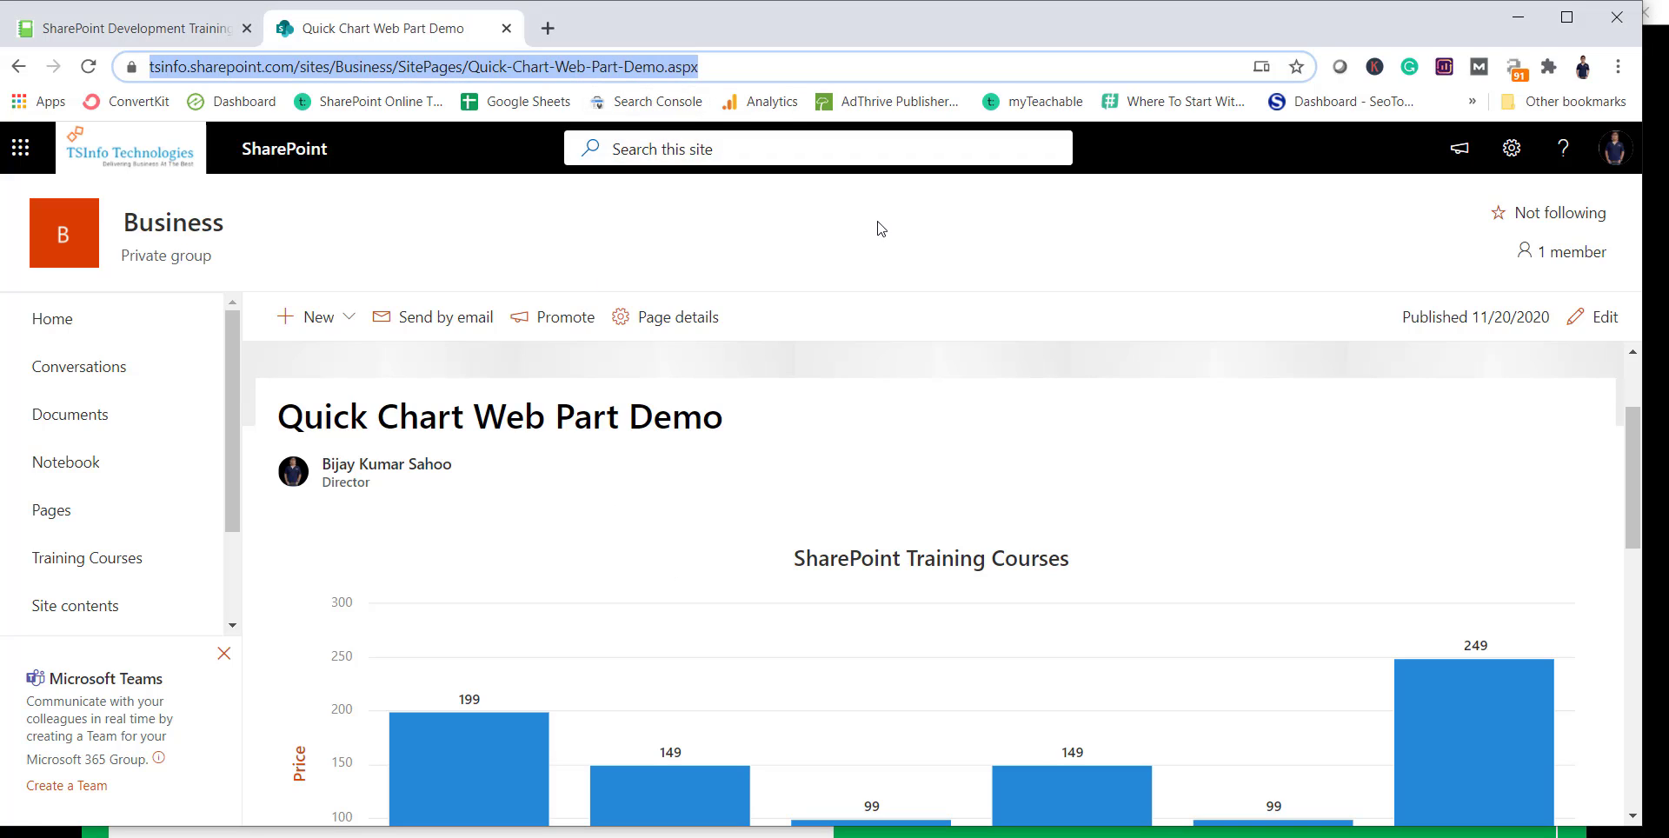
Switch to Teams and begin adding a SharePoint tab to the TSInfoIntranet General channel.
key("alt+Tab")
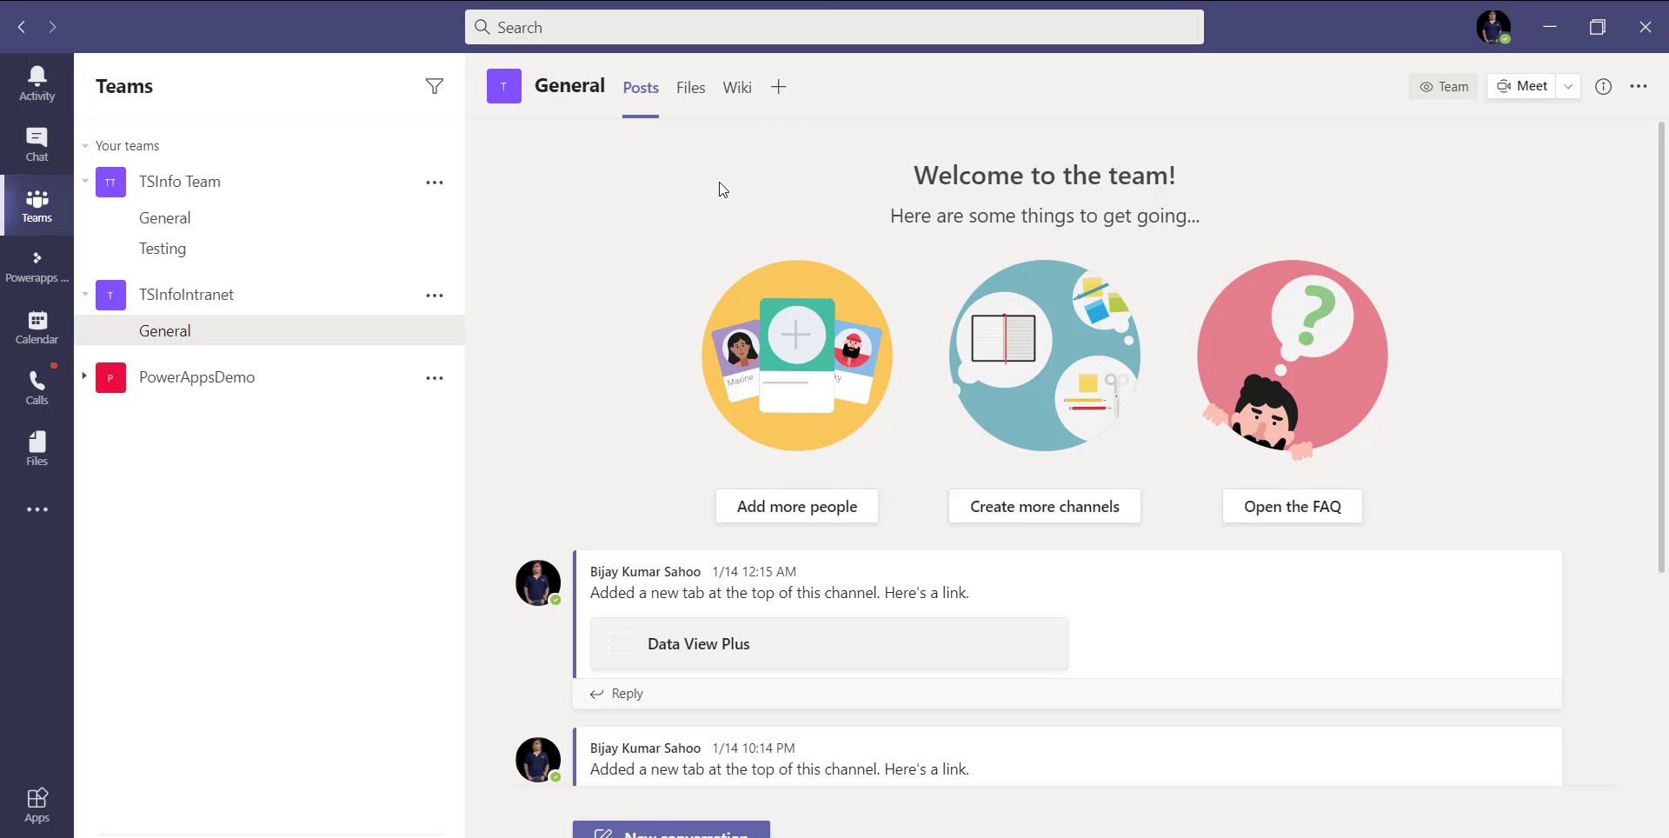
left_click(779, 88)
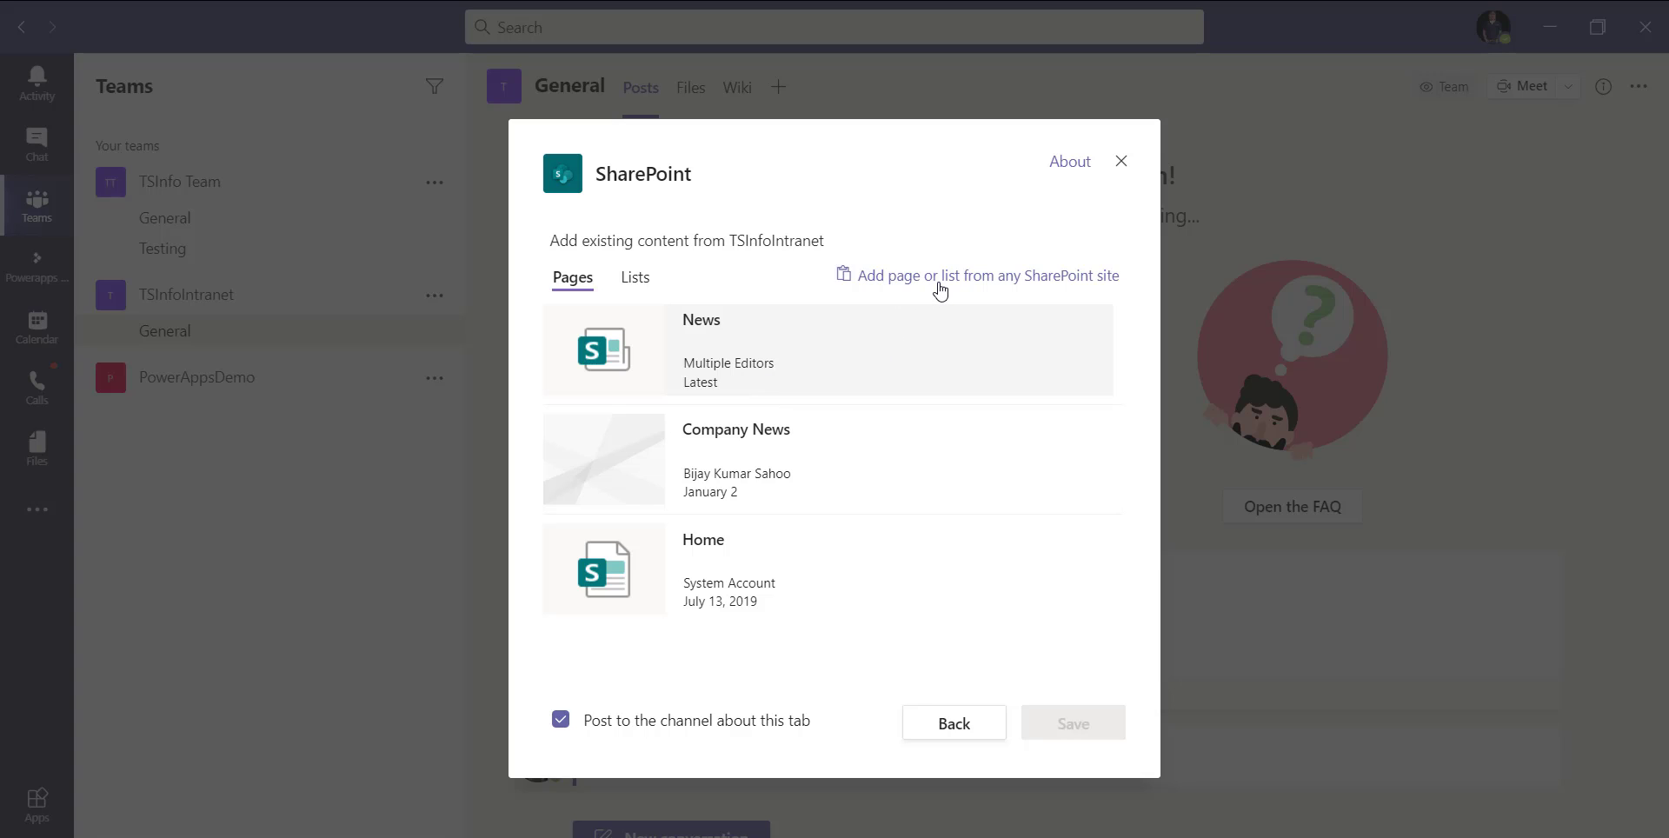
Add the Quick Chart Web Part Demo page by its pasted URL as a tab, without posting to the channel.
left_click(1030, 278)
key("ctrl+v")
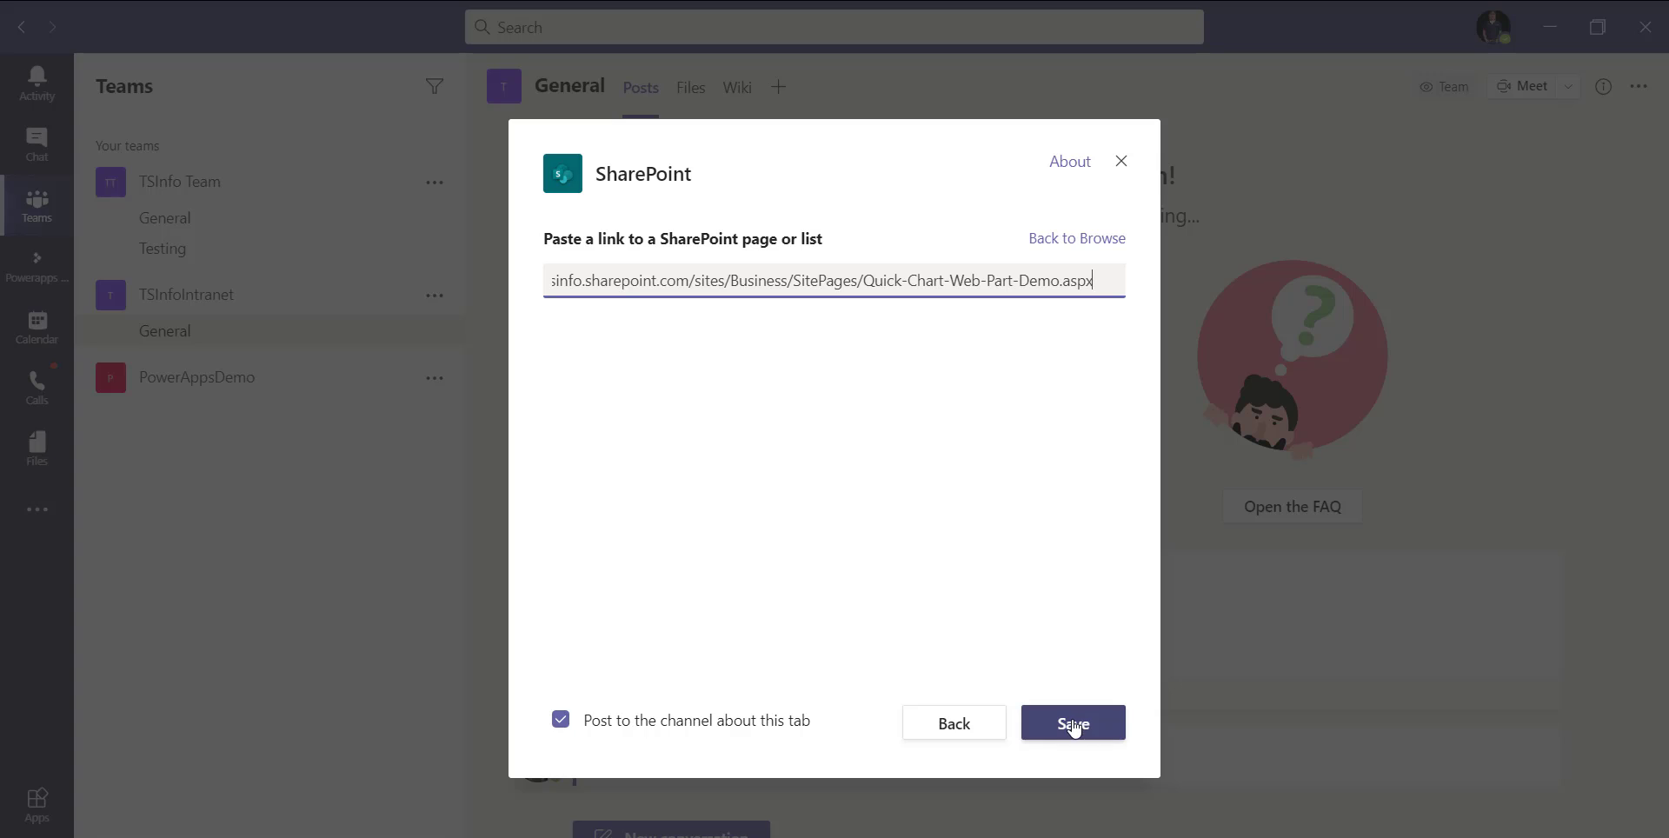
left_click(1074, 726)
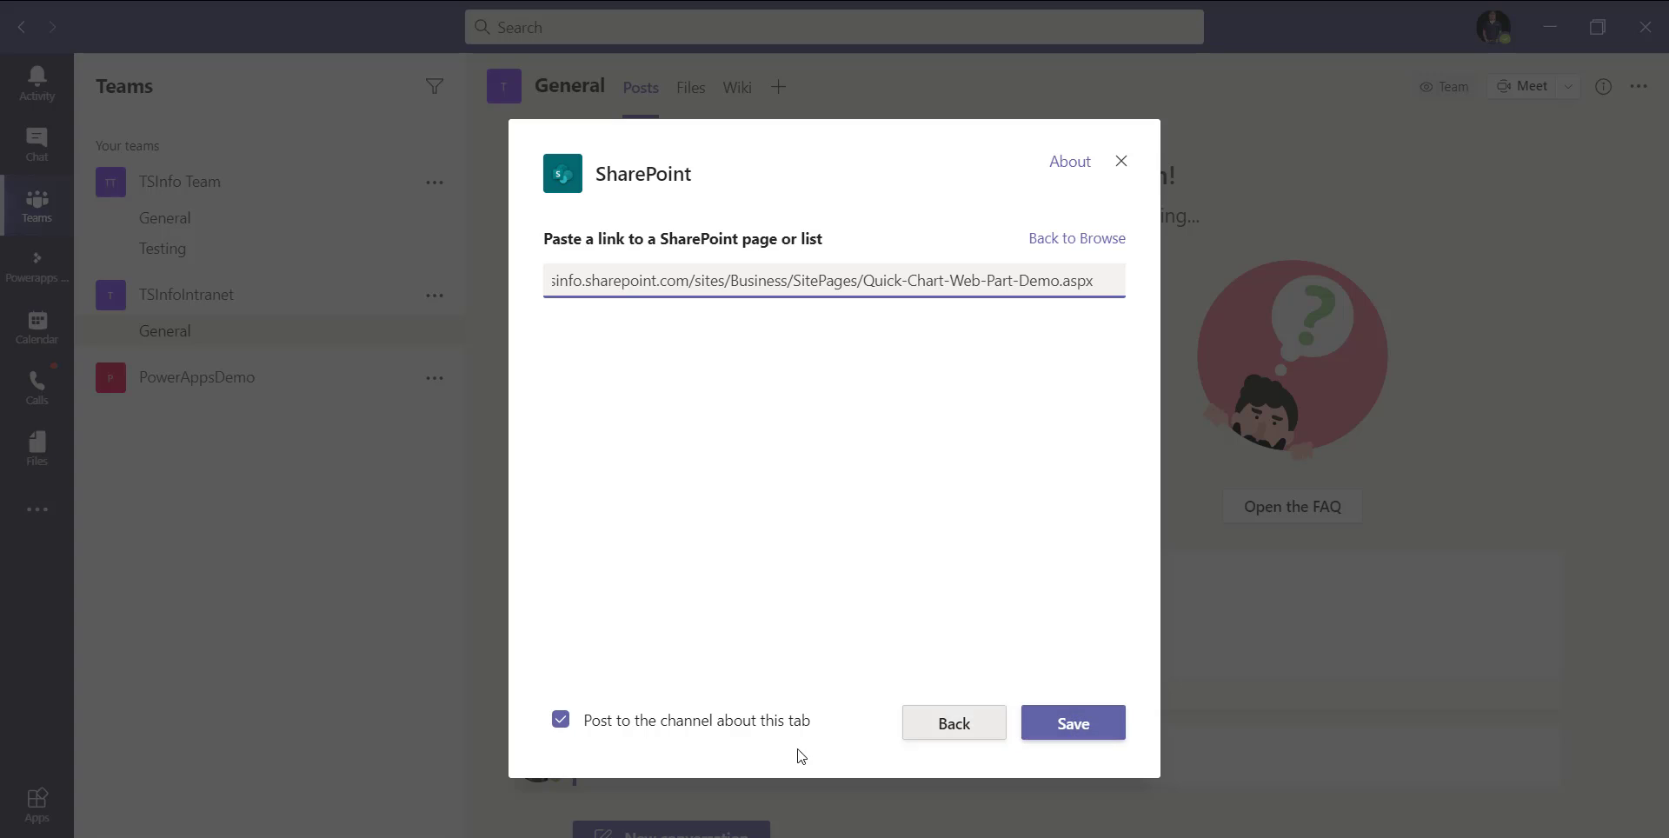
left_click(694, 728)
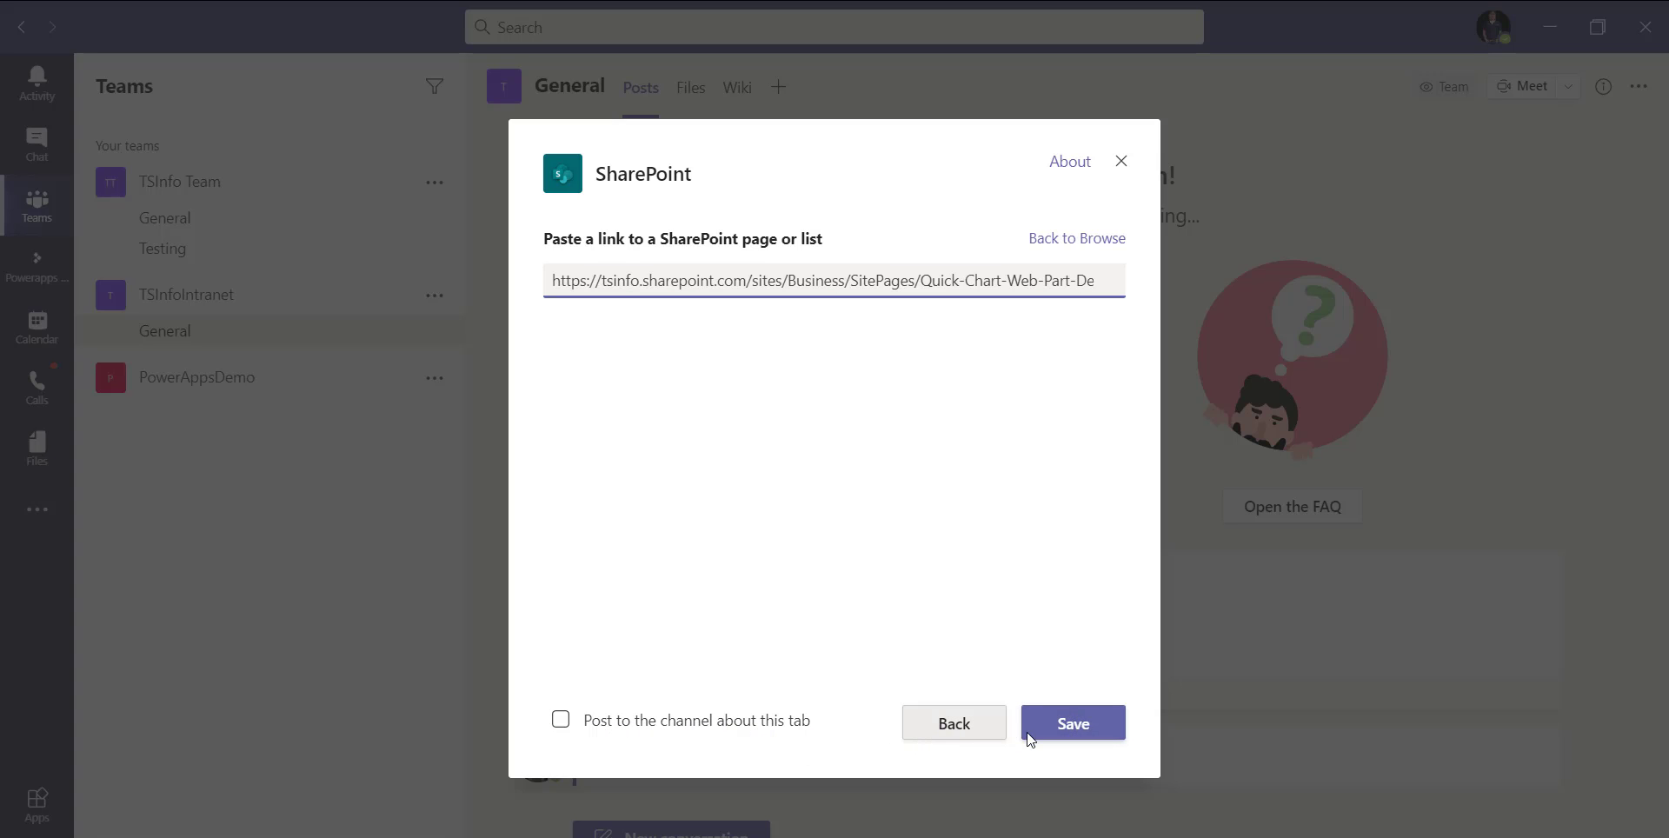
left_click(1082, 726)
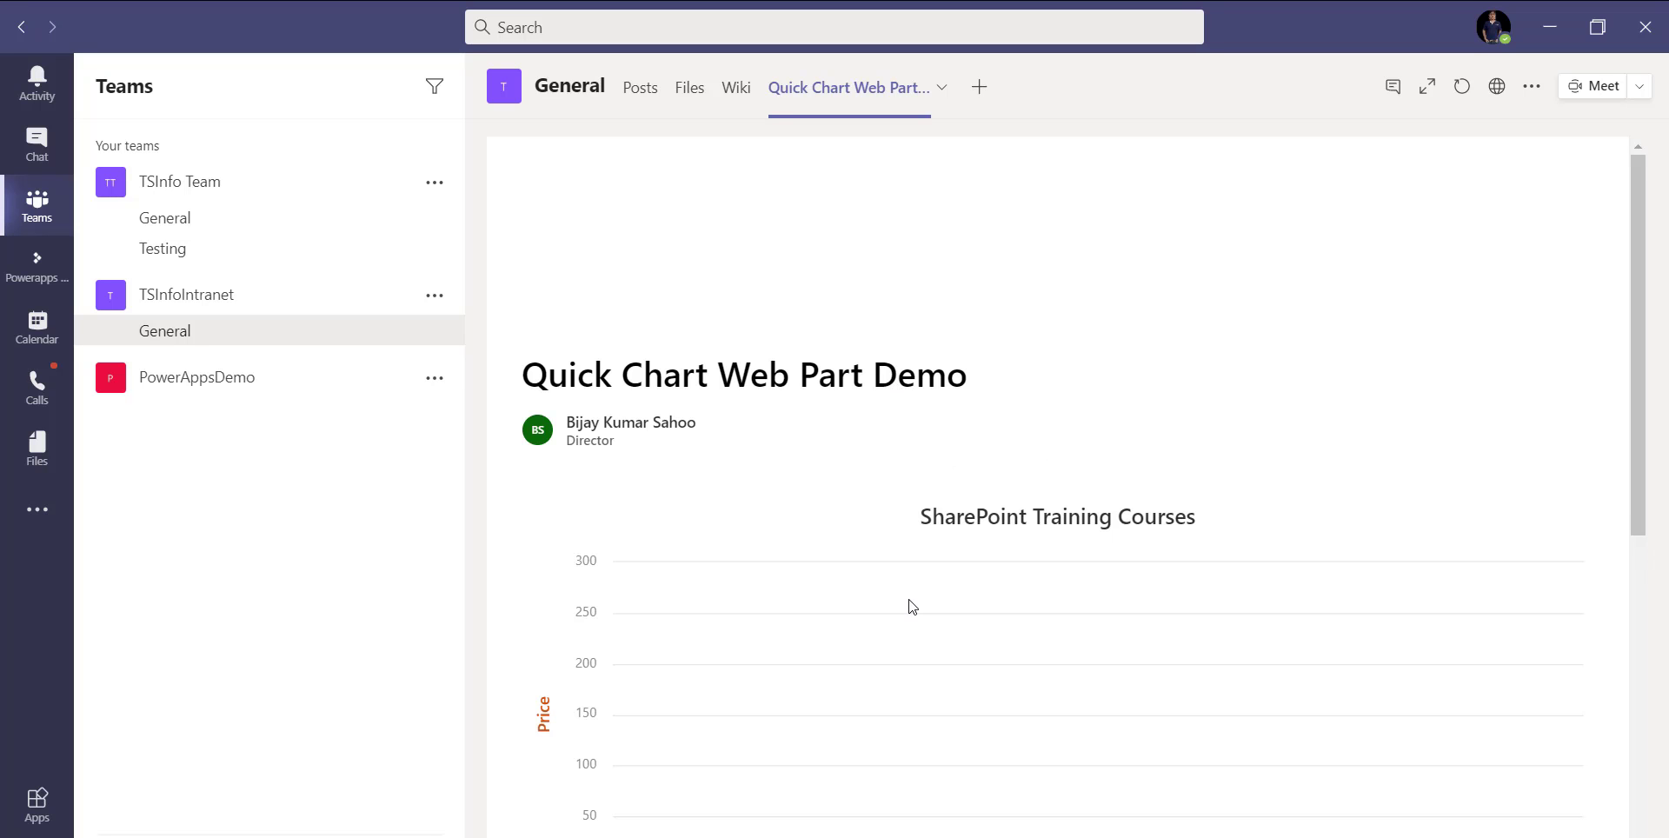
Review both course-price charts in the new tab, then advance PowerPoint to the subscribe slide.
scroll(912, 606, "down", 3)
scroll(912, 606, "down", 5)
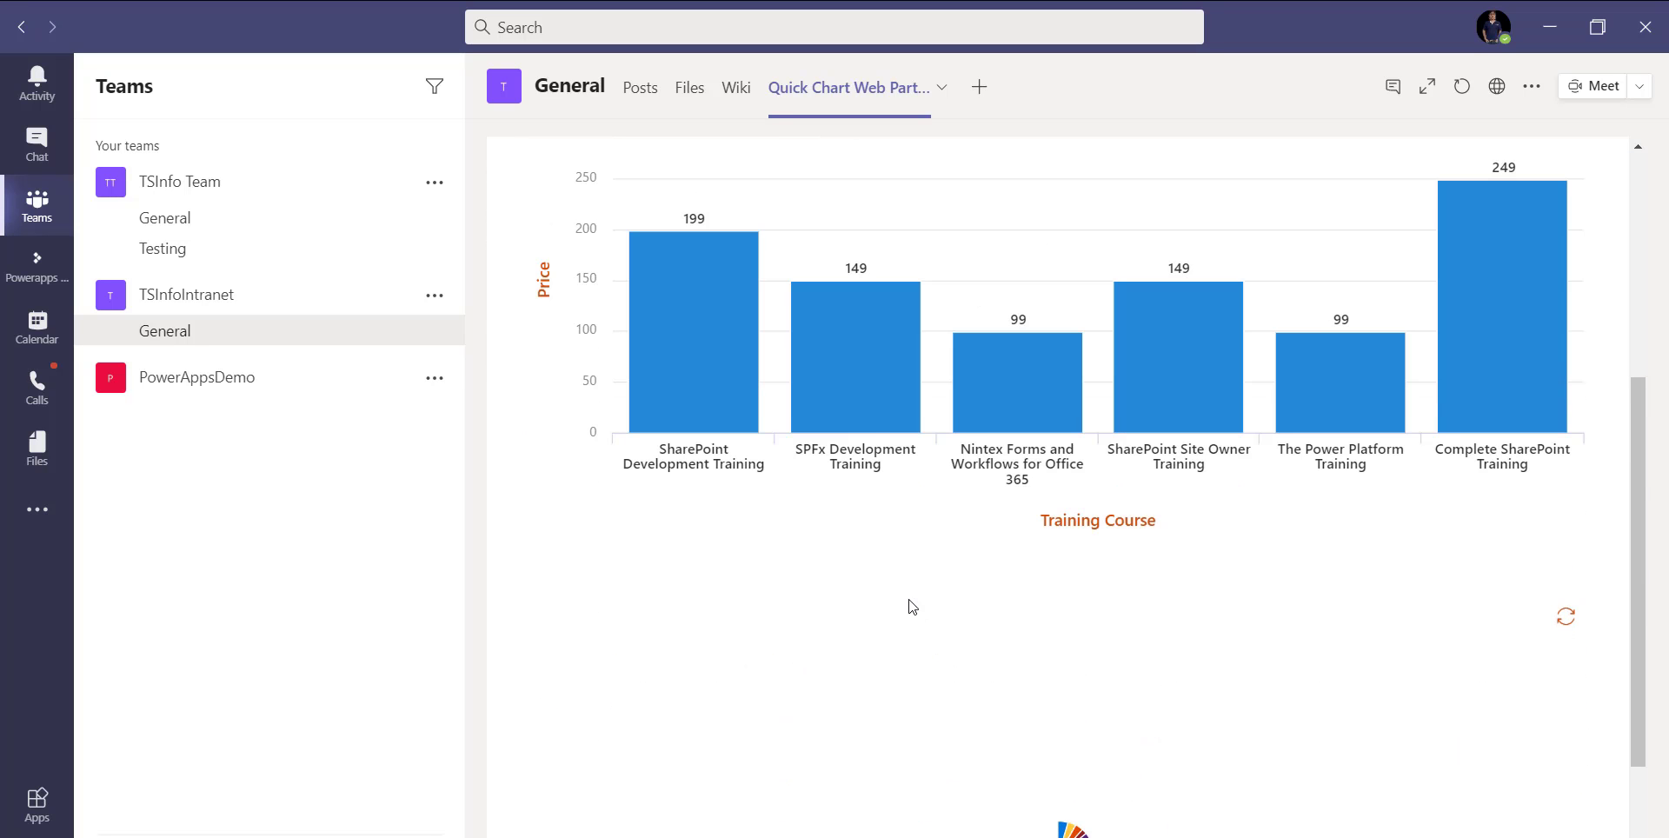
scroll(909, 598, "up", 4)
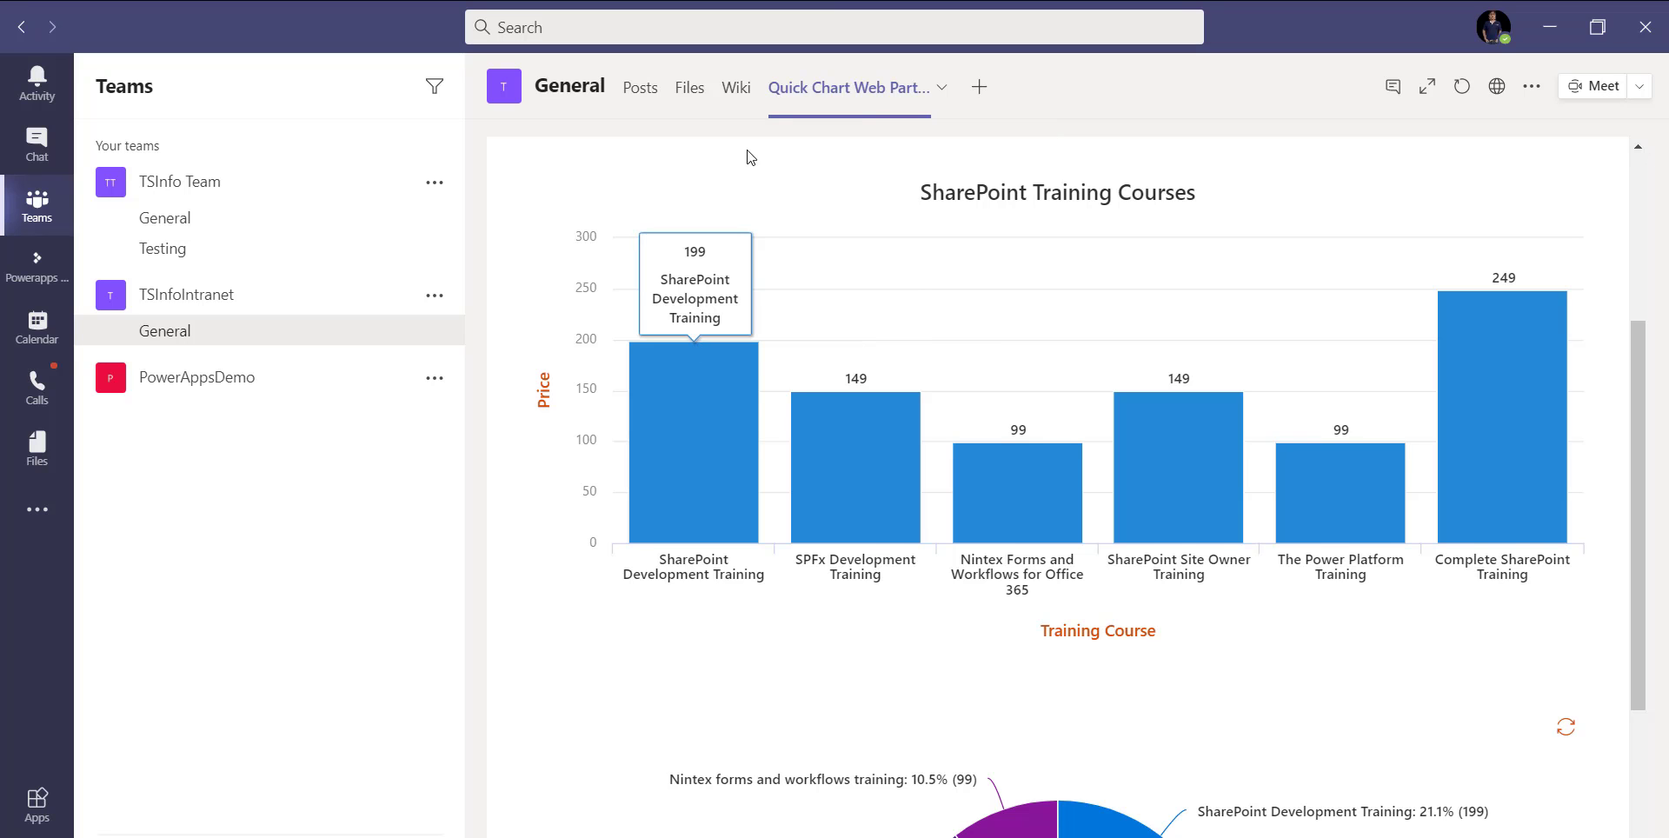
scroll(975, 473, "up", 3)
scroll(976, 476, "down", 3)
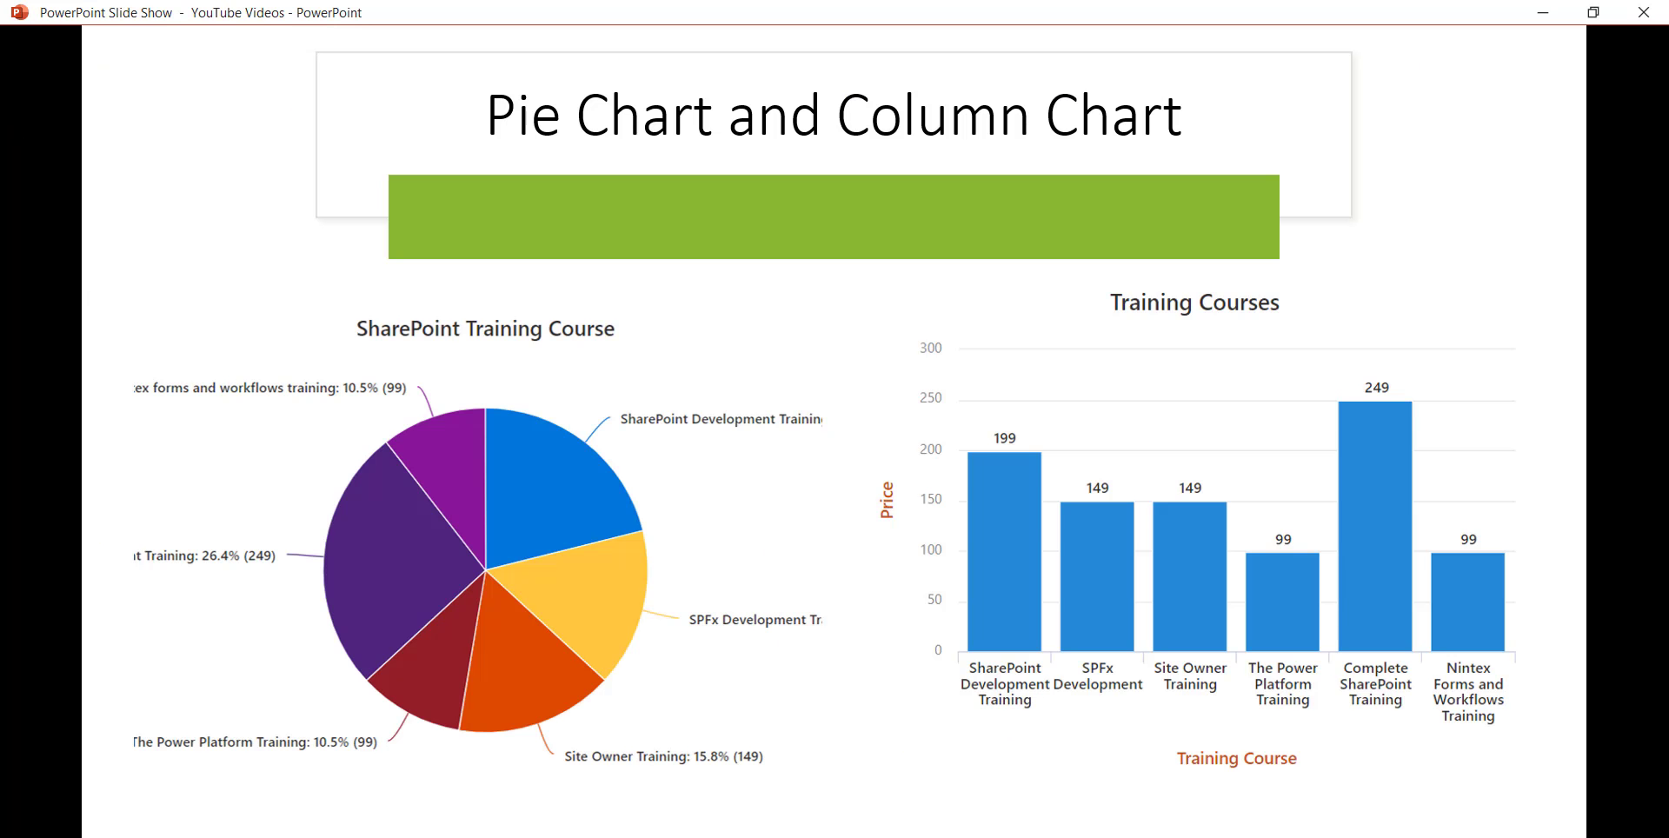
key("Right")
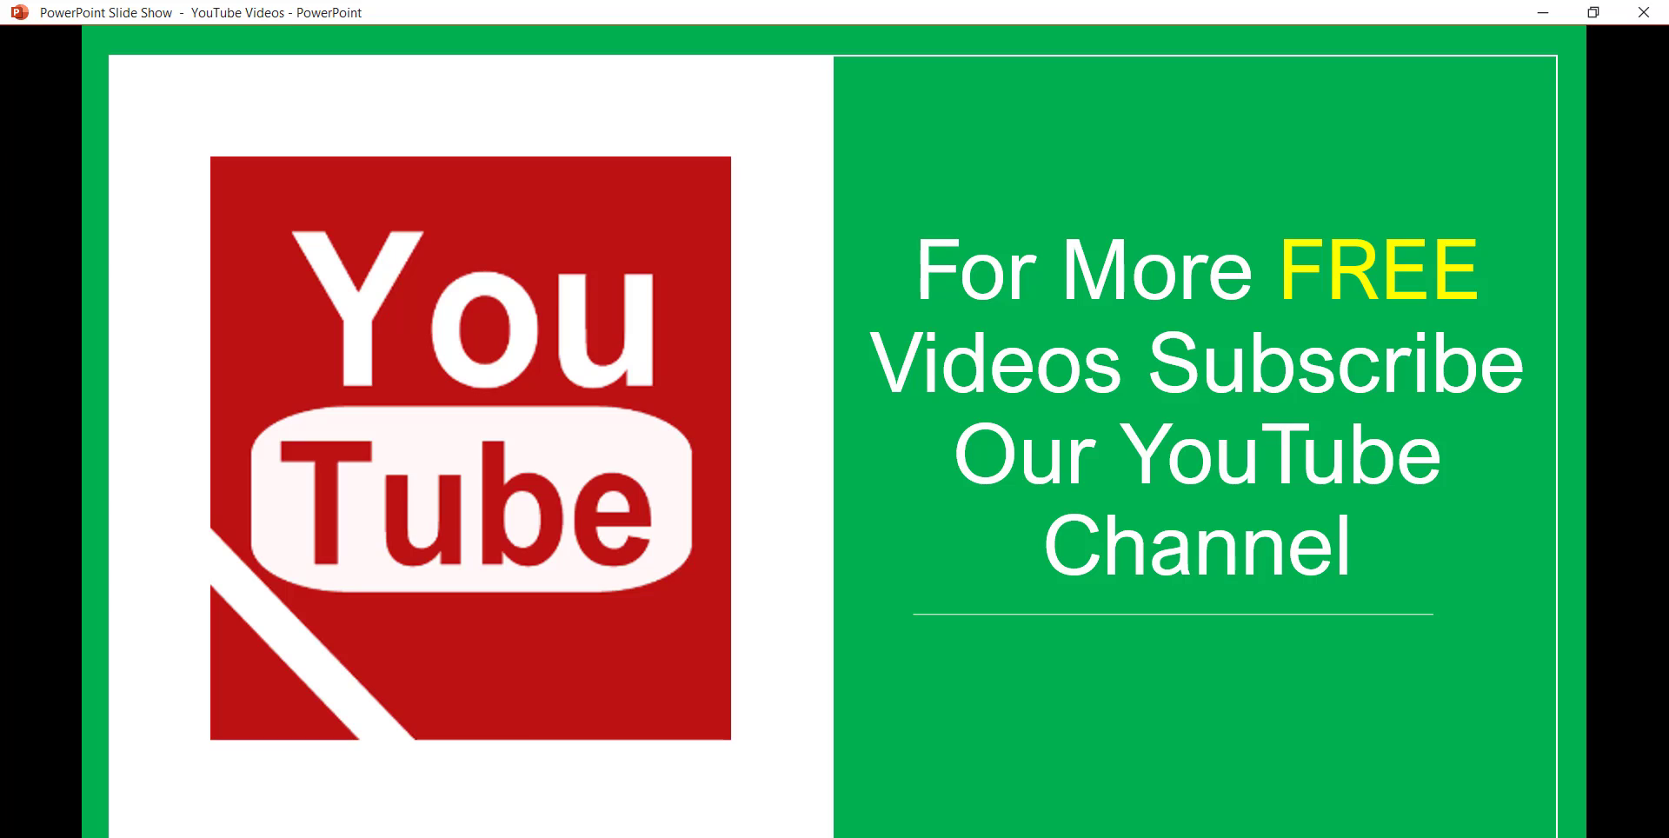